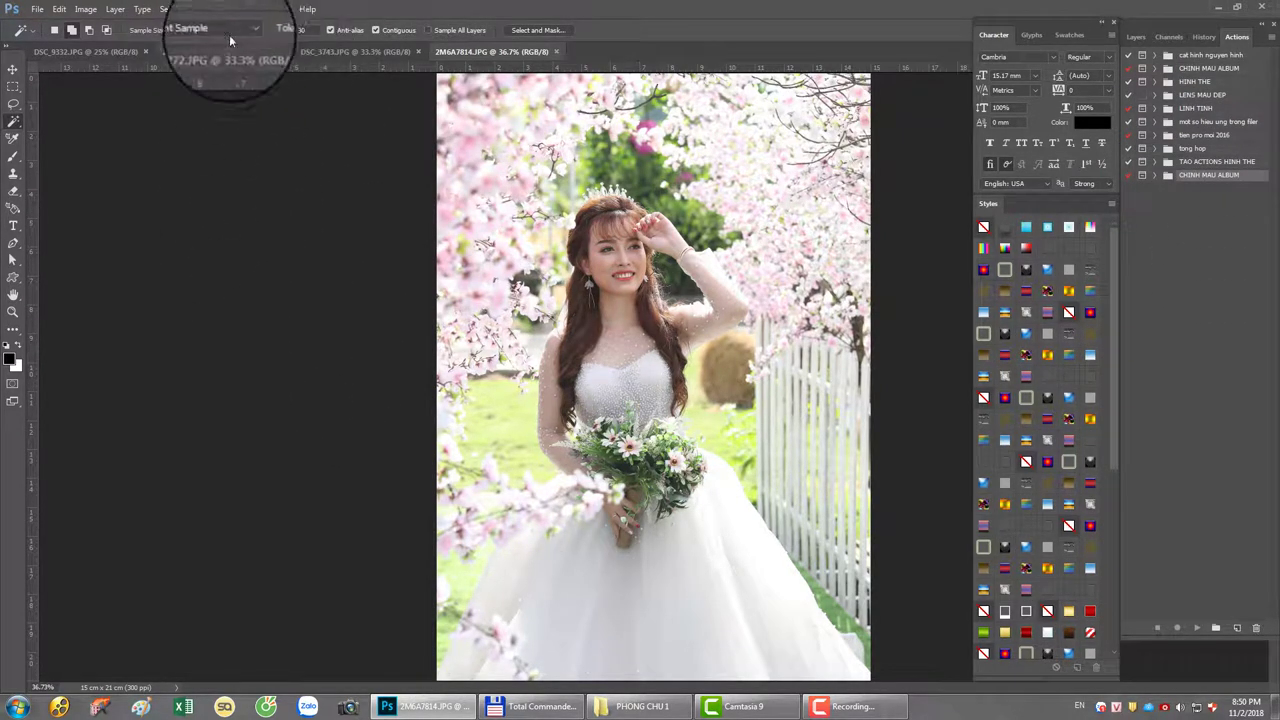
Step: Load the TIEN DESIGN ACTION MOI.atn action set from lens tien design > MOI 2018 into the Actions panel
click(276, 10)
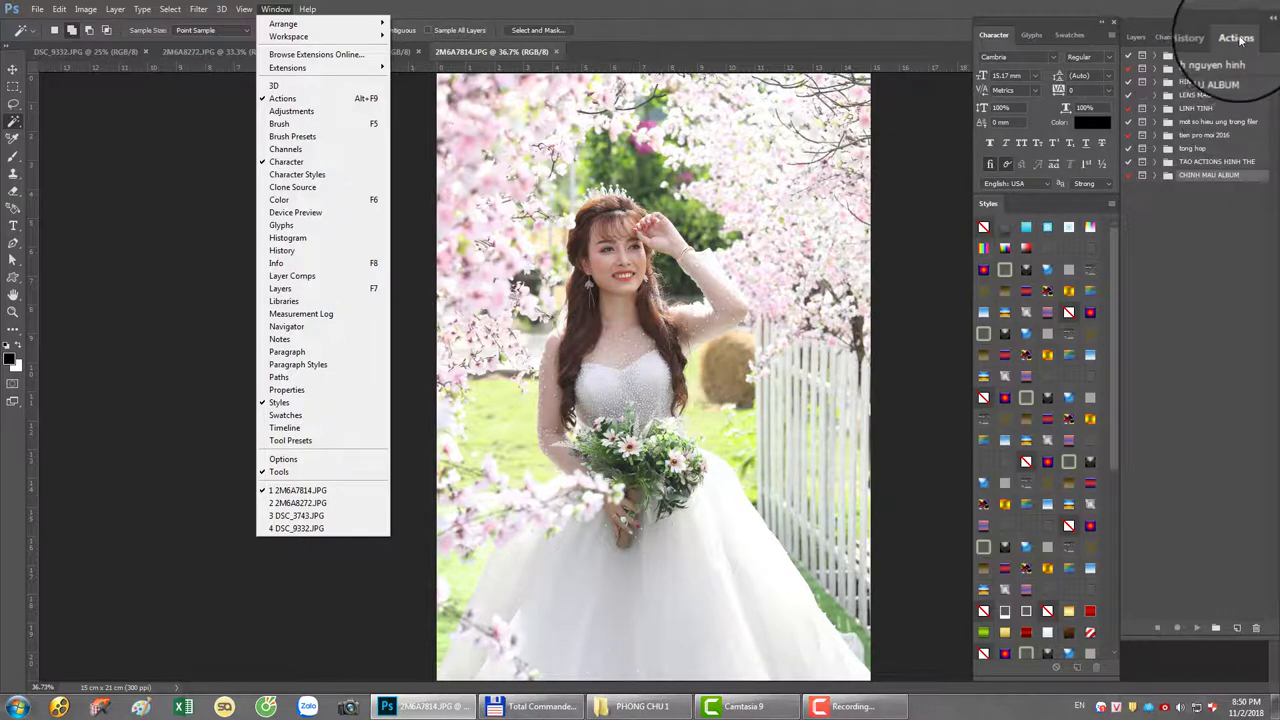
click(1237, 40)
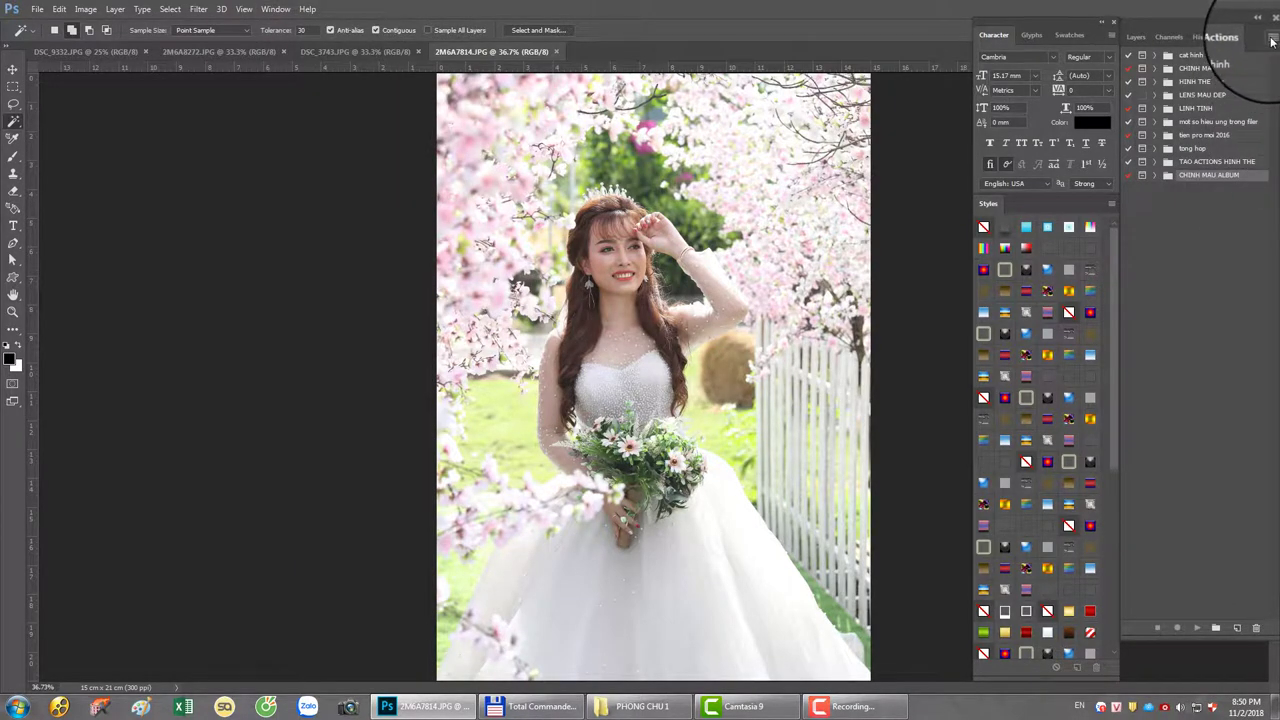
click(1273, 39)
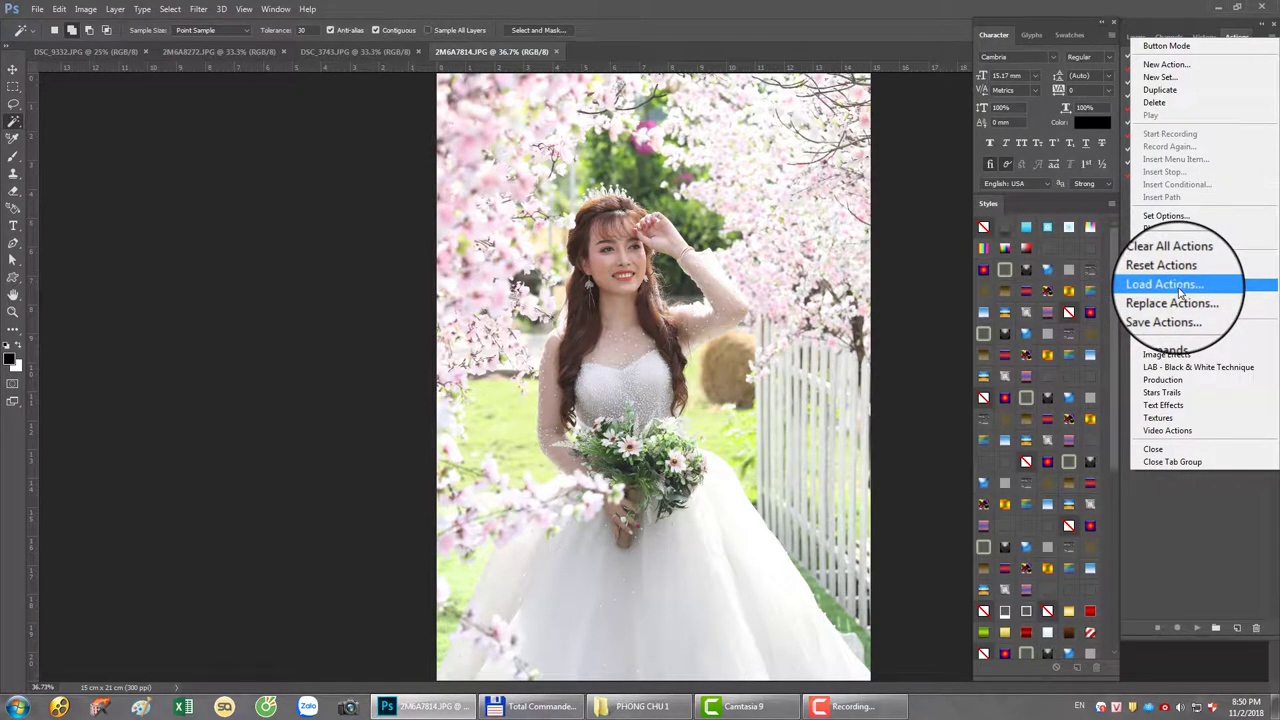
click(1180, 292)
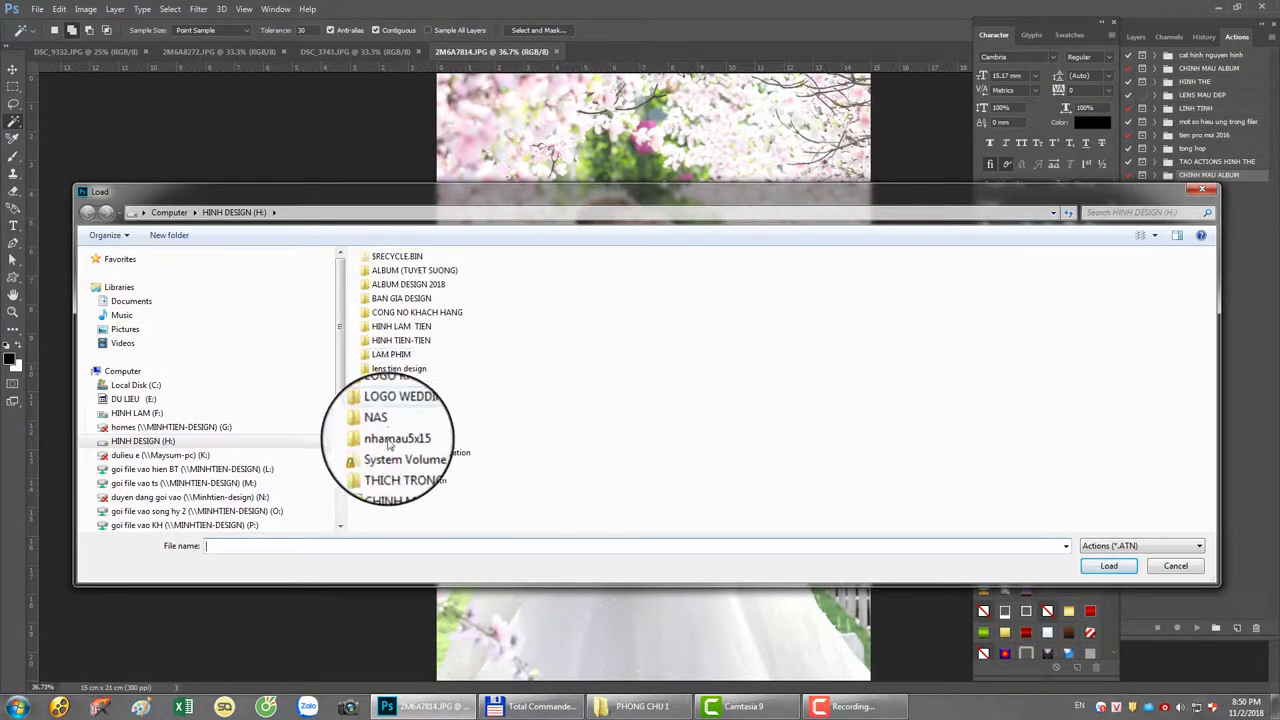
double_click(399, 368)
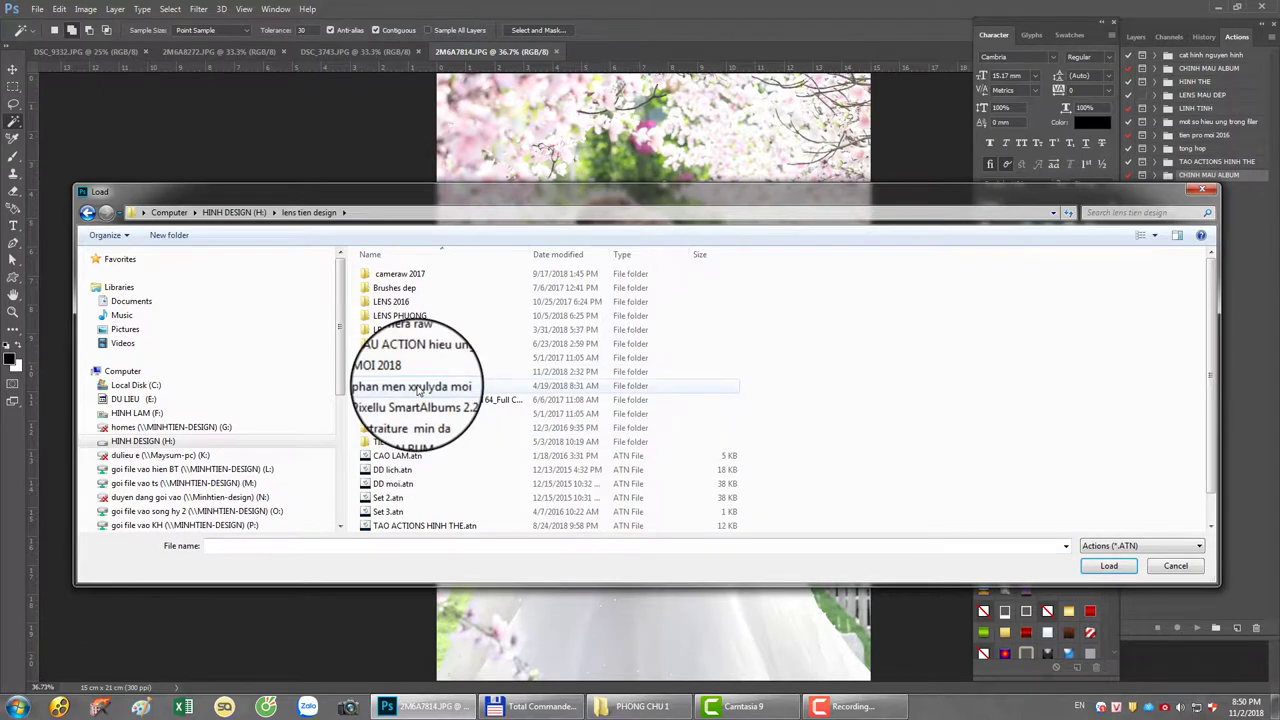
double_click(402, 371)
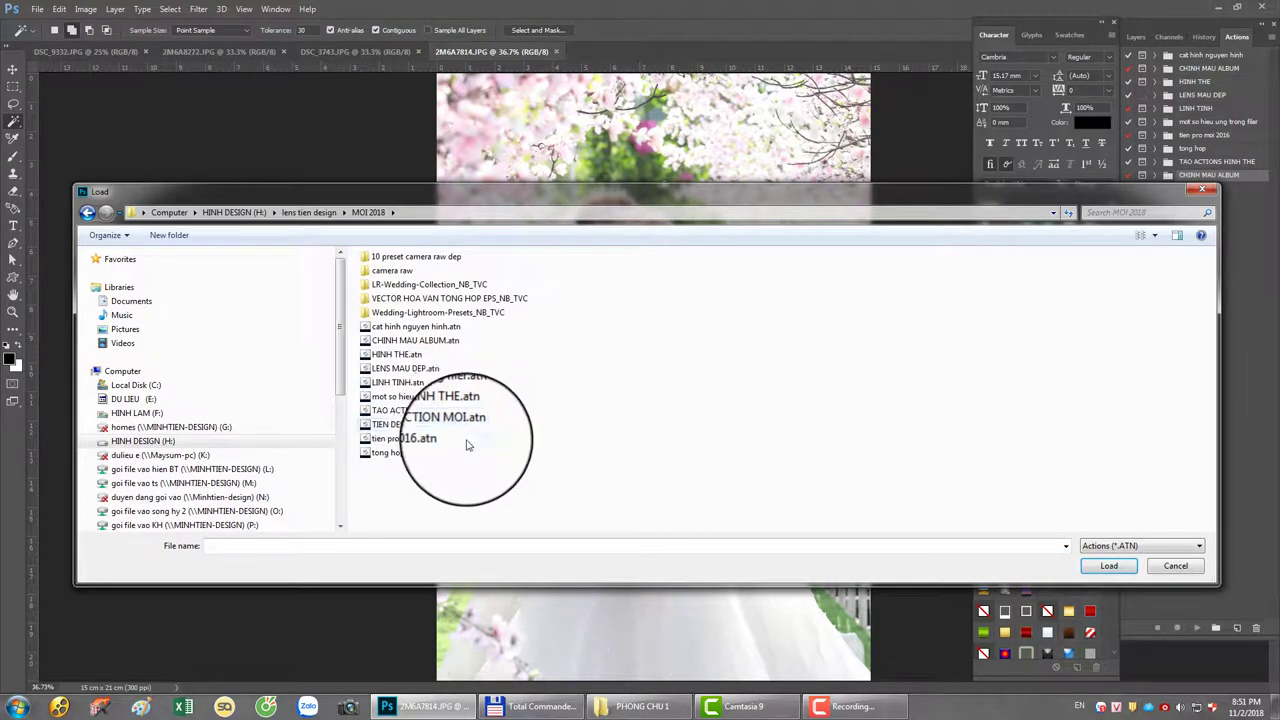
click(430, 424)
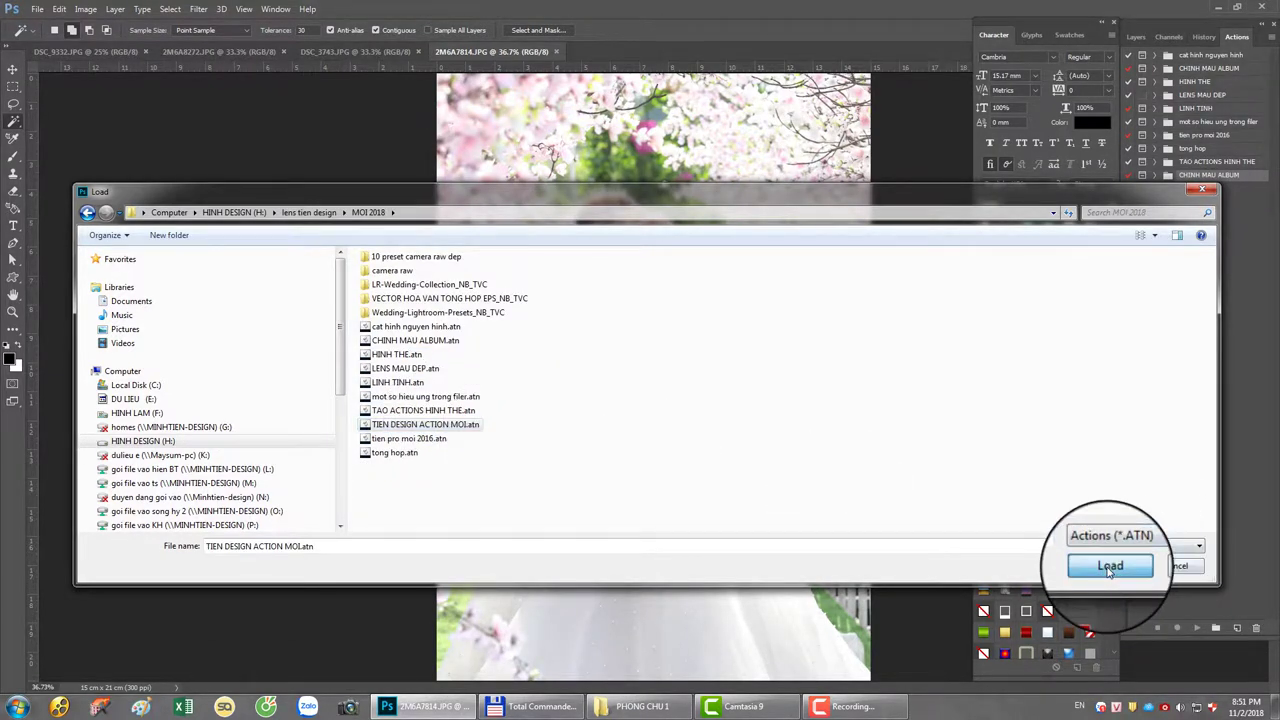
click(1110, 567)
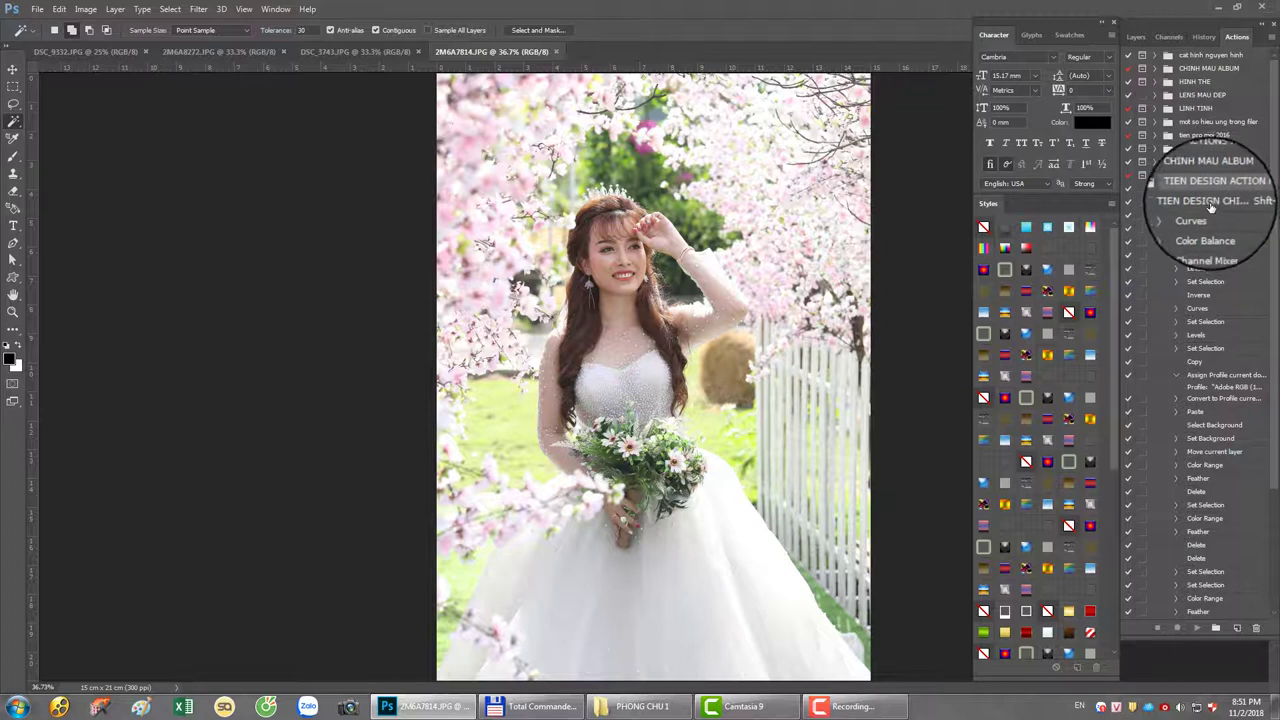
Step: Leave the set name unchanged and open Action Options for the TIEN DESIGN CHINH DEP action
scroll(1211, 207, down, 3)
scroll(1226, 117, down, 2)
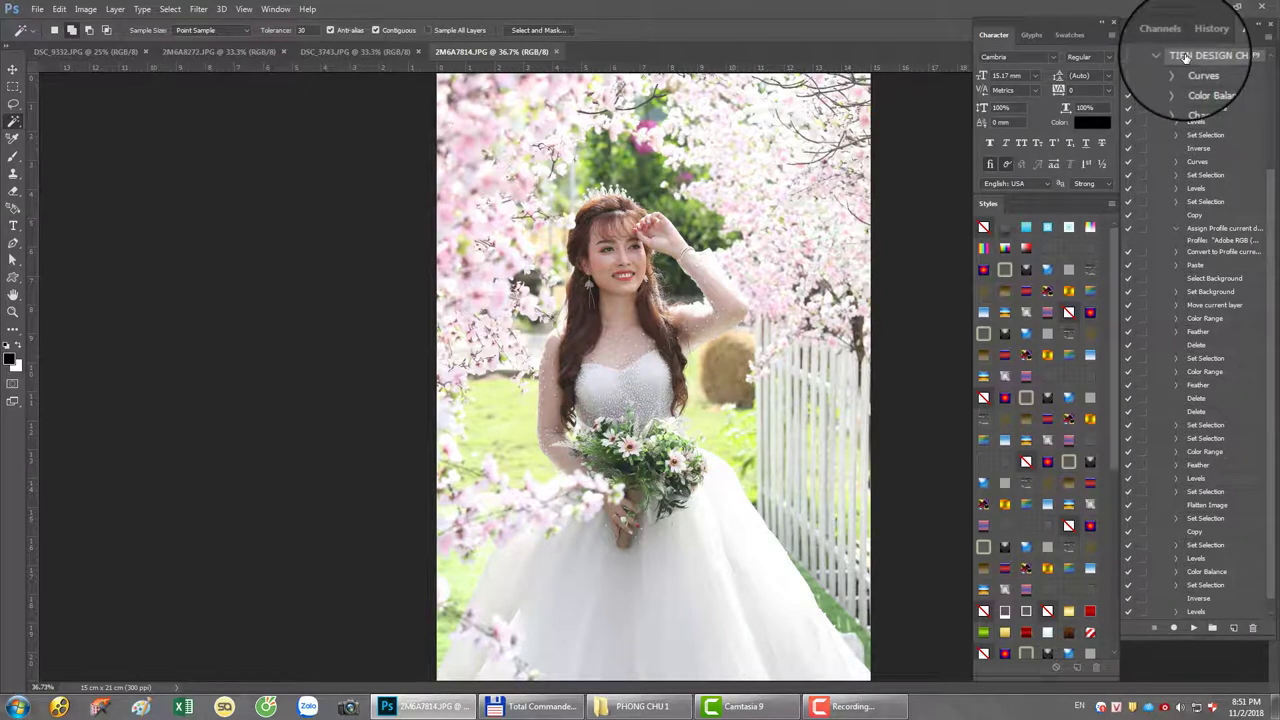
key(Return)
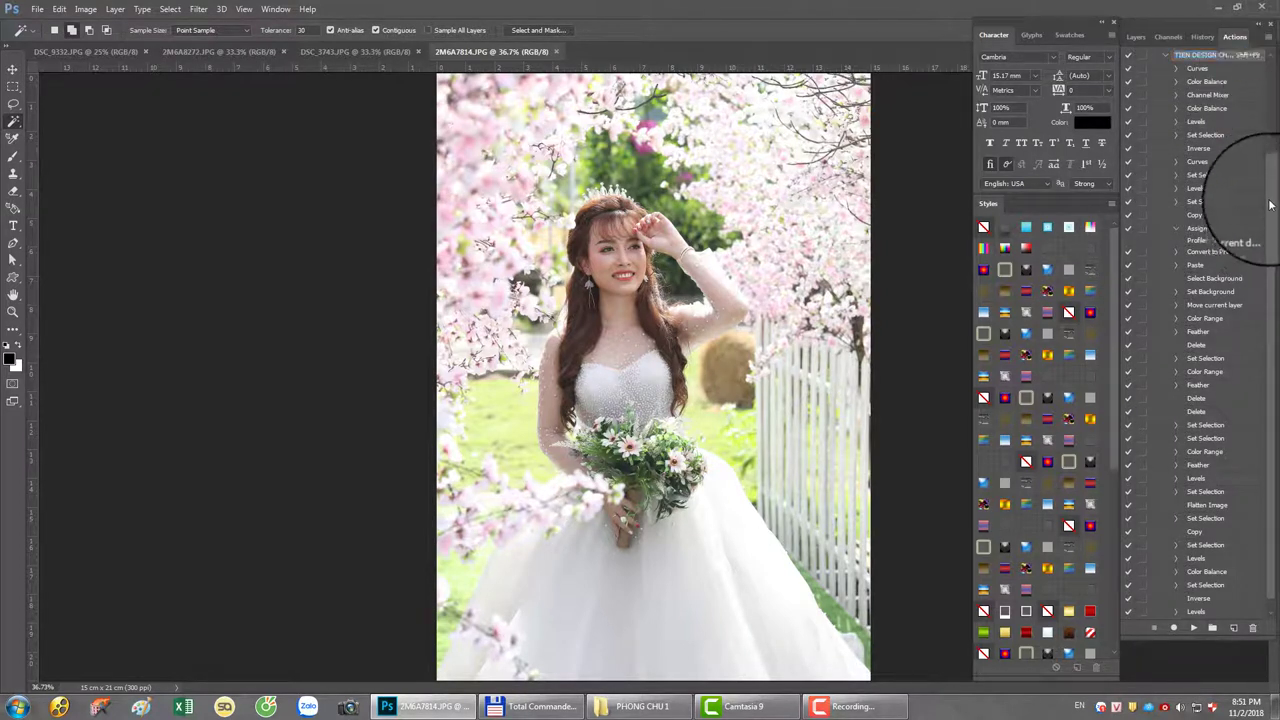
drag(1272, 205, 1266, 147)
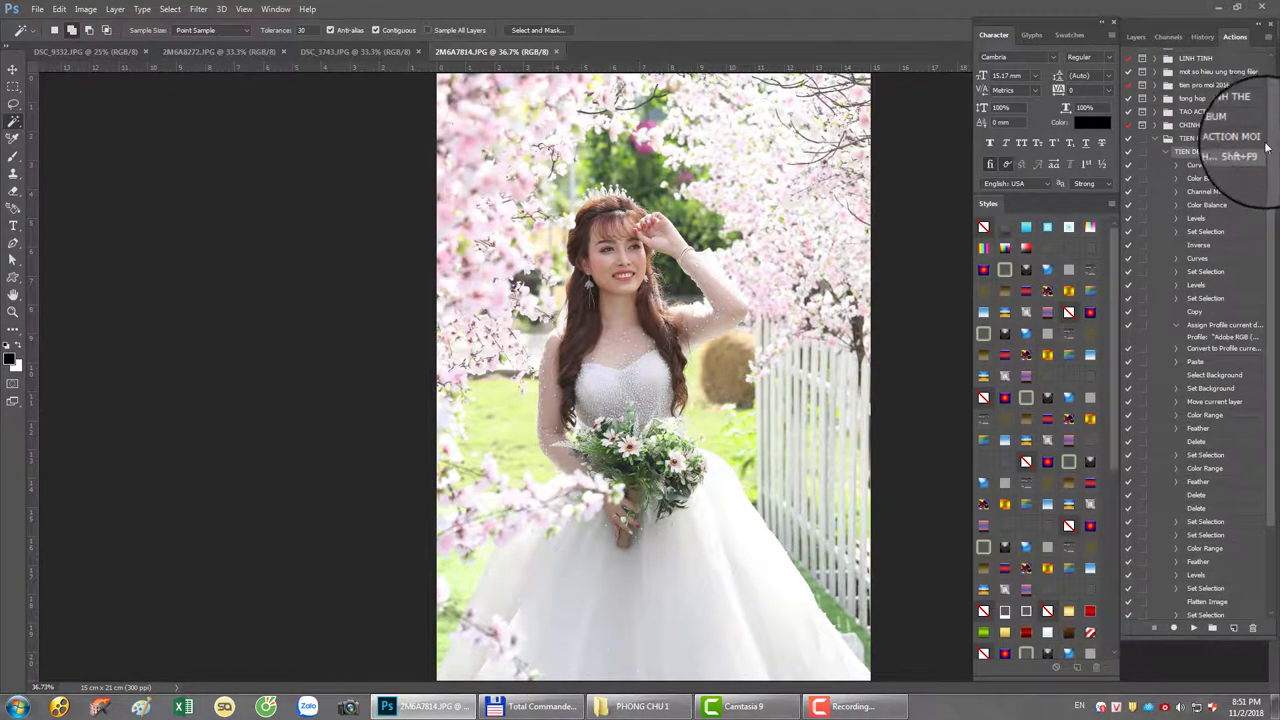
double_click(1263, 153)
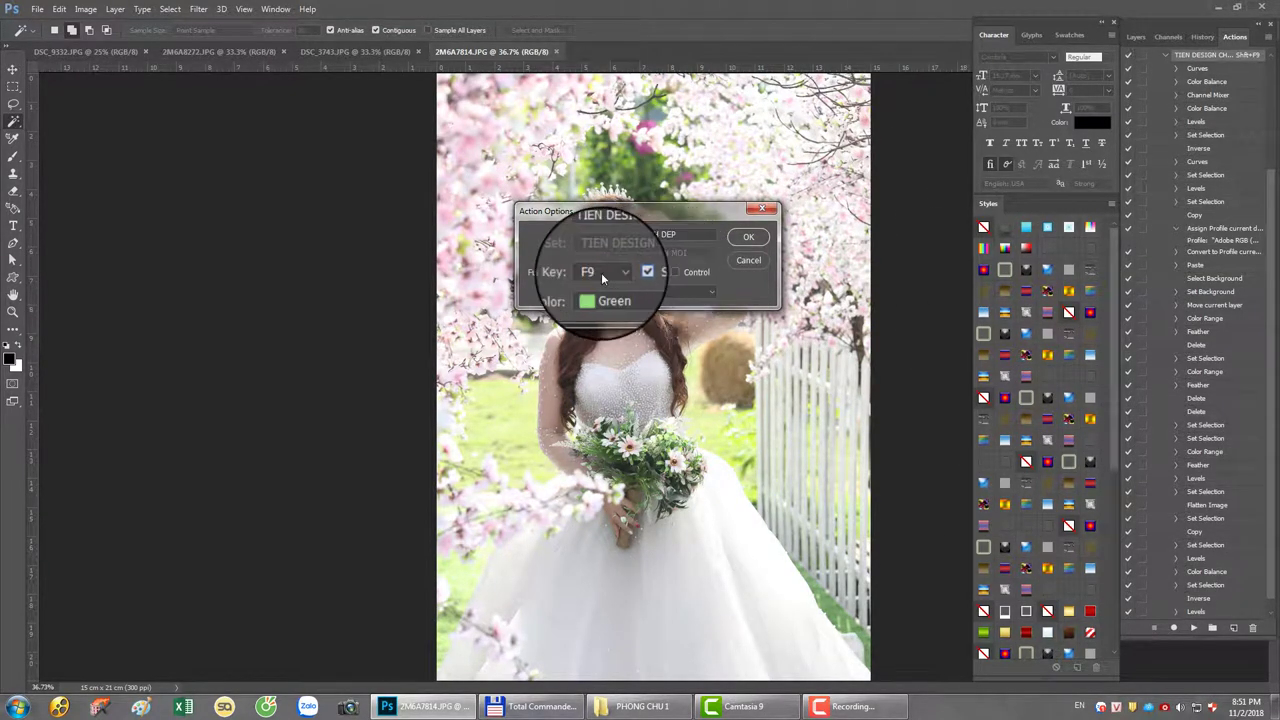
Step: Set the TIEN DESIGN CHINH DEP action's colour to Red, keeping function key F9
click(600, 272)
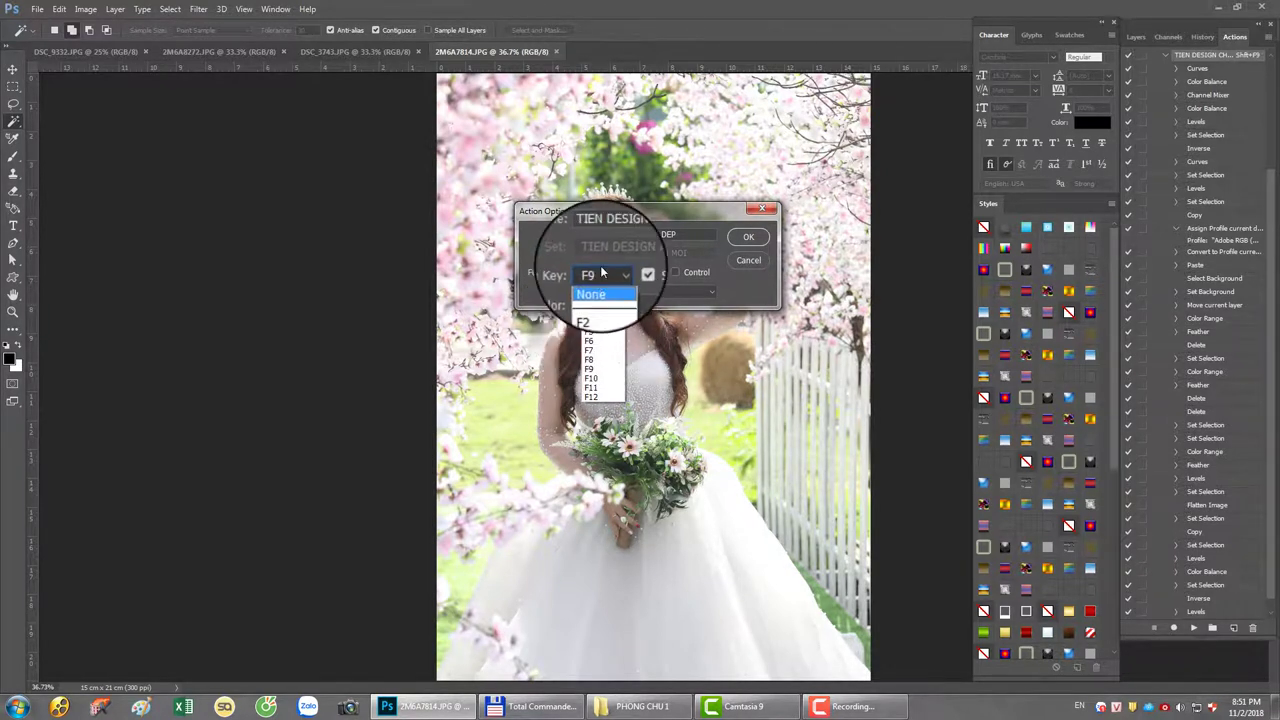
click(603, 273)
click(610, 291)
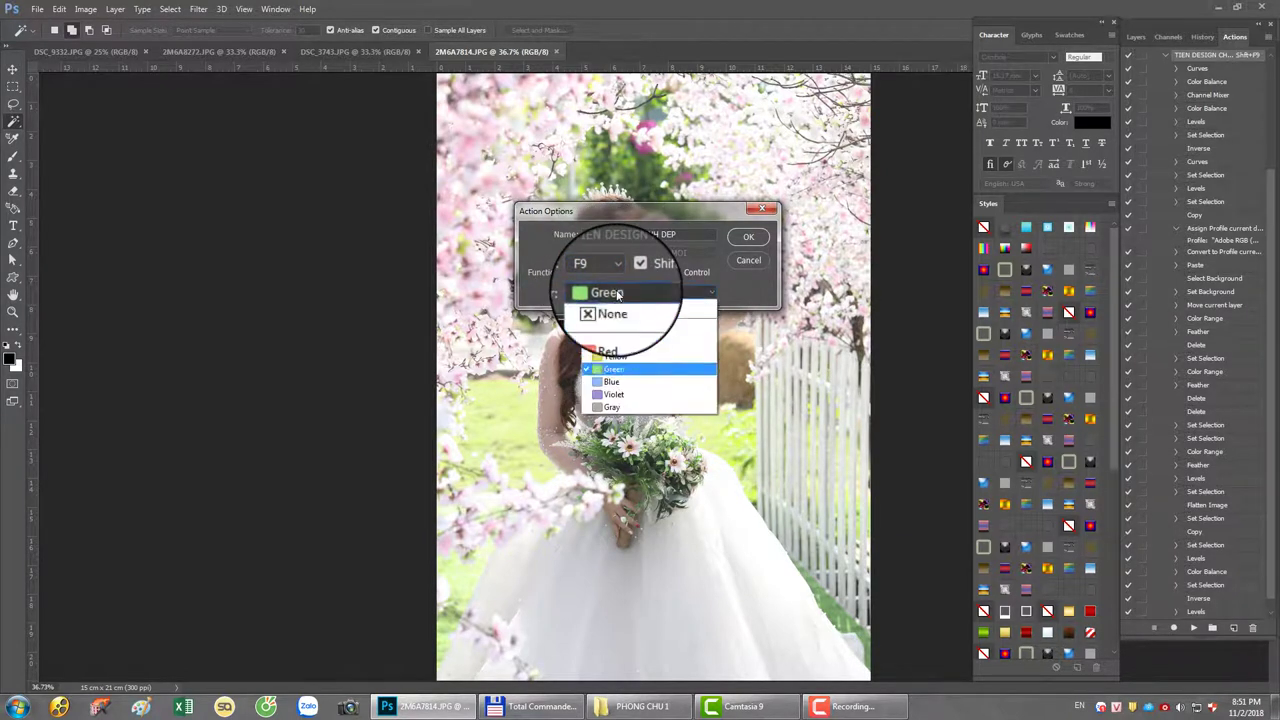
click(613, 332)
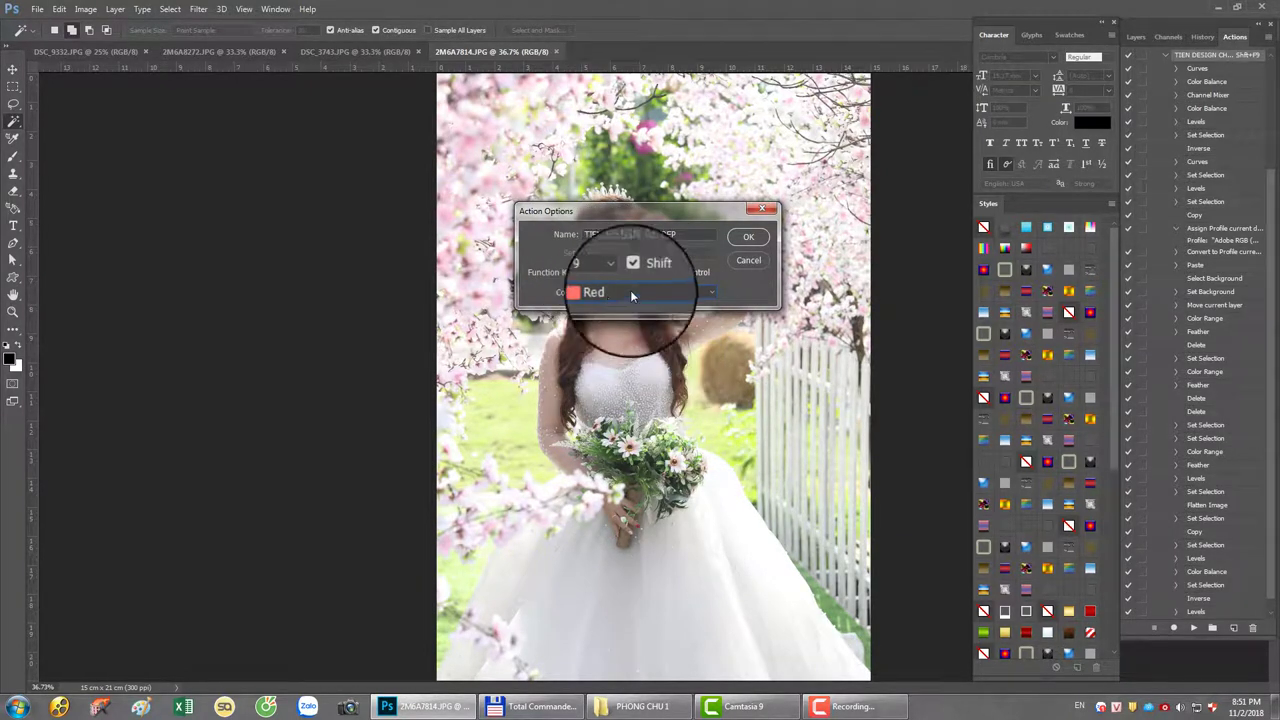
click(748, 239)
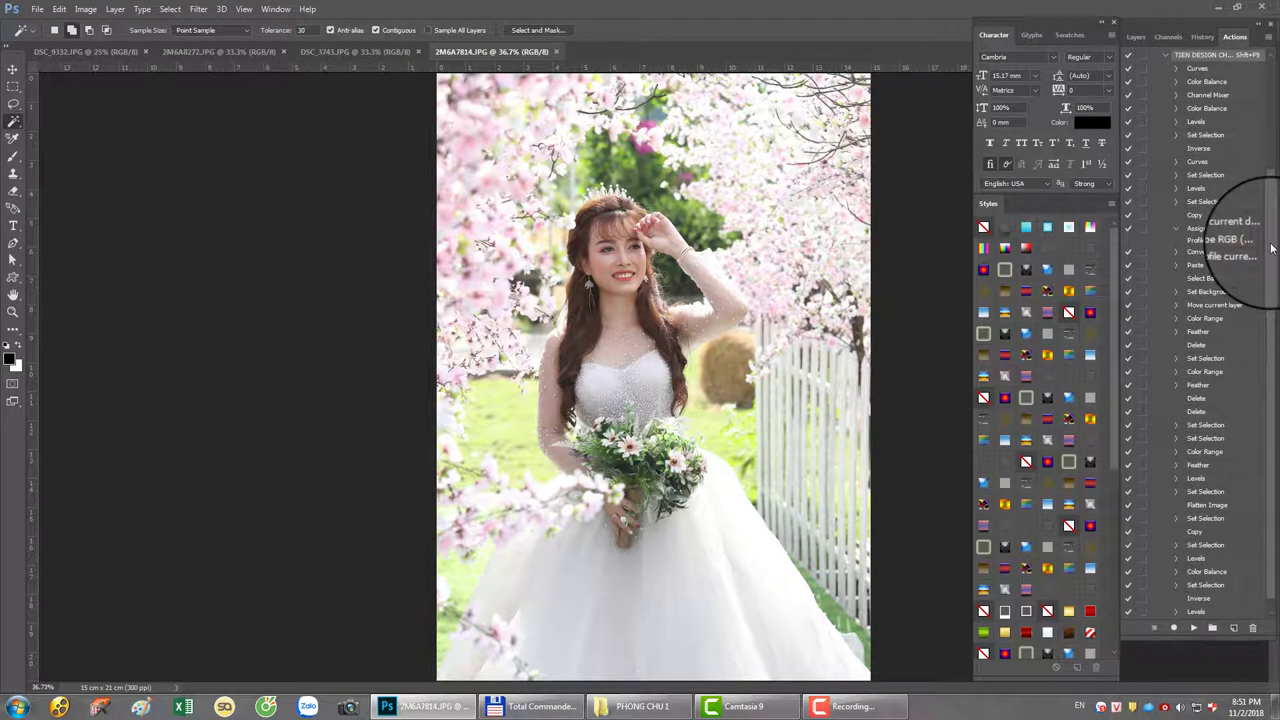
drag(1272, 247, 1270, 145)
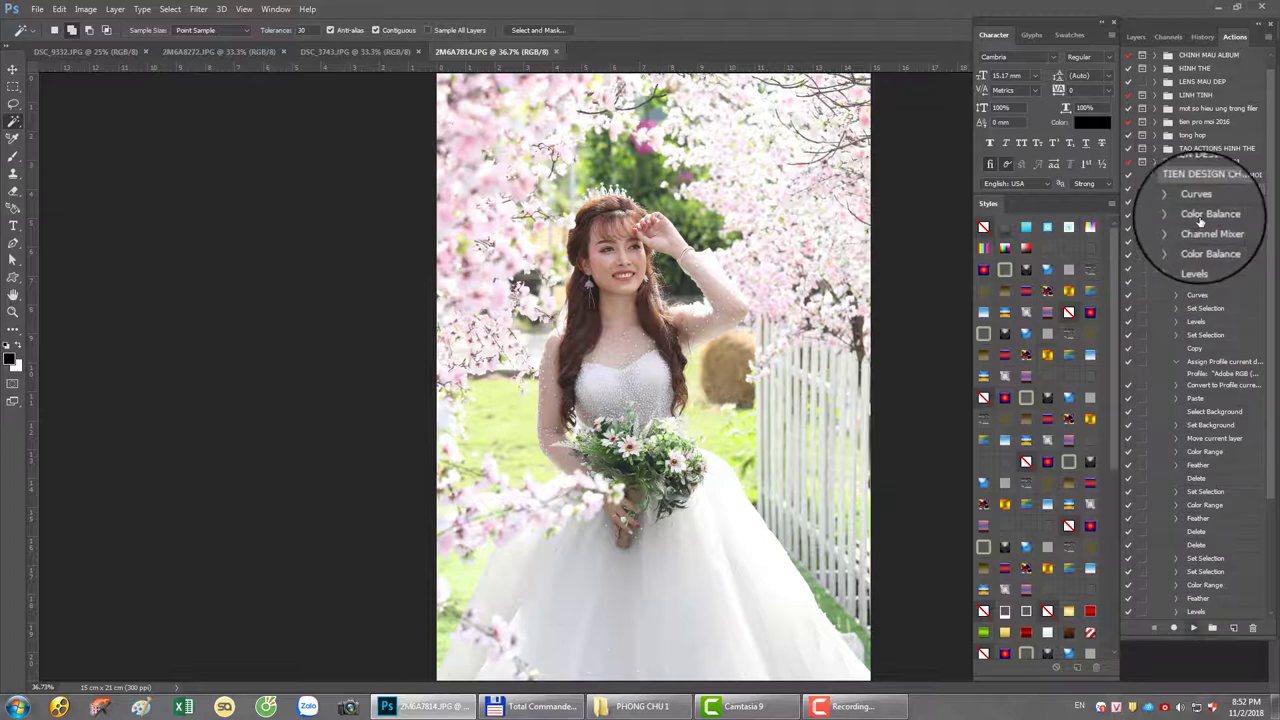
Step: Run the TIEN DESIGN CHINH DEP action with Shift+F9 and show the History panel
key(shift+F9)
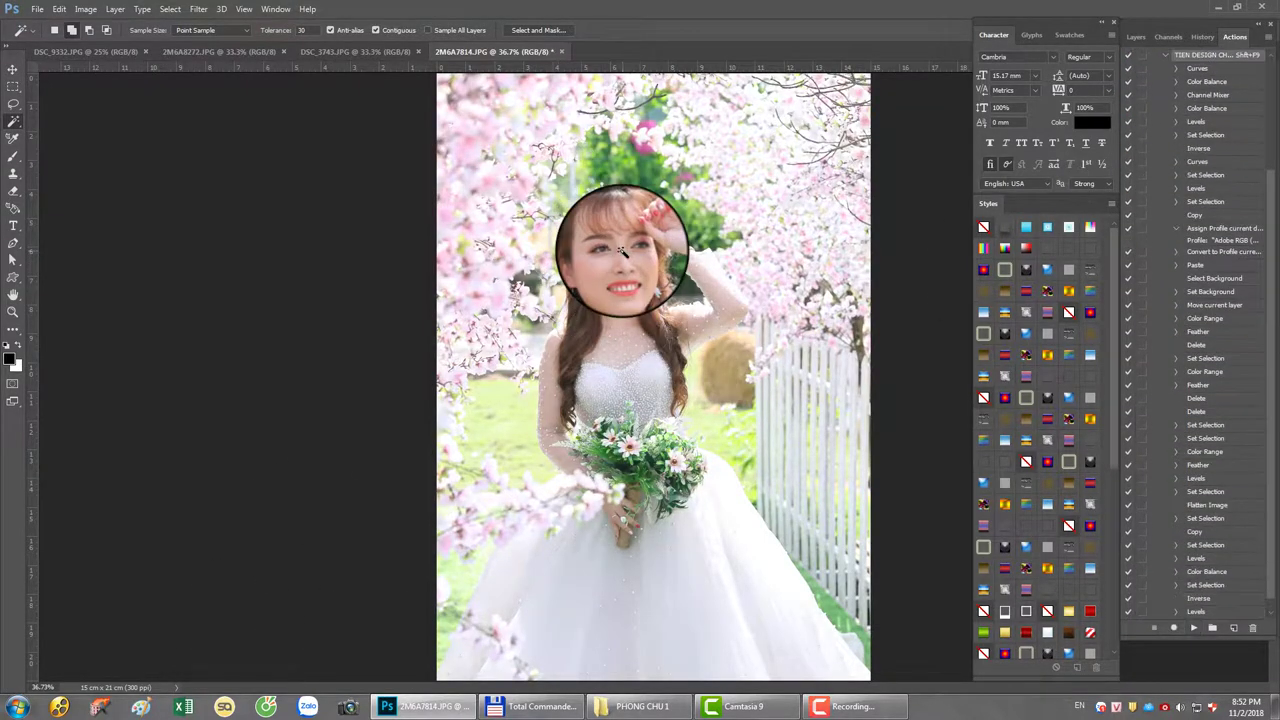
scroll(622, 252, up, 2)
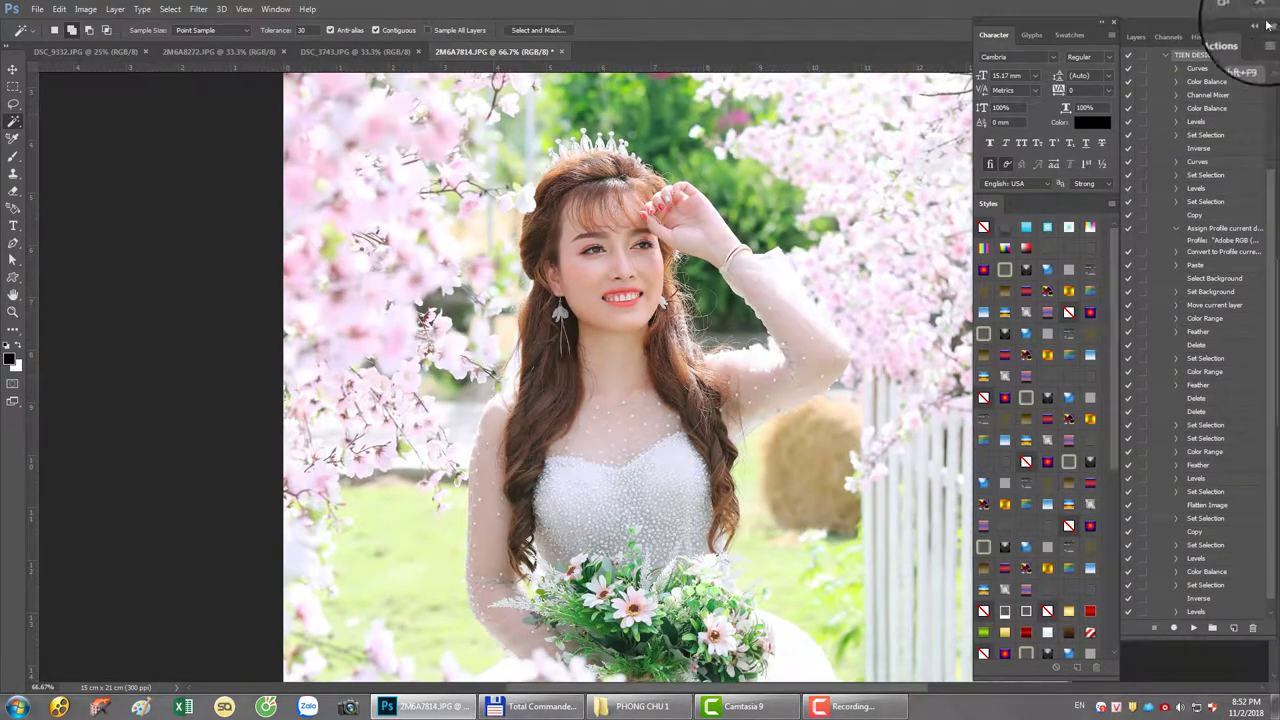
click(1200, 38)
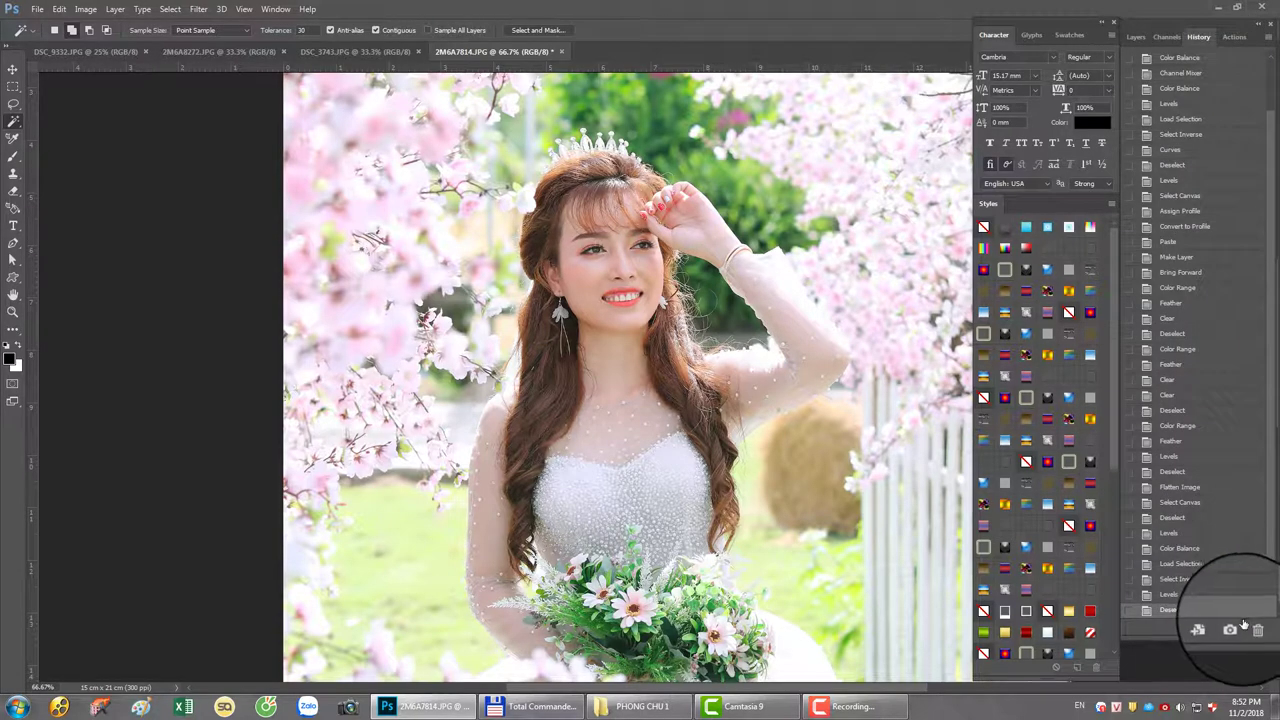
drag(1271, 556, 1275, 388)
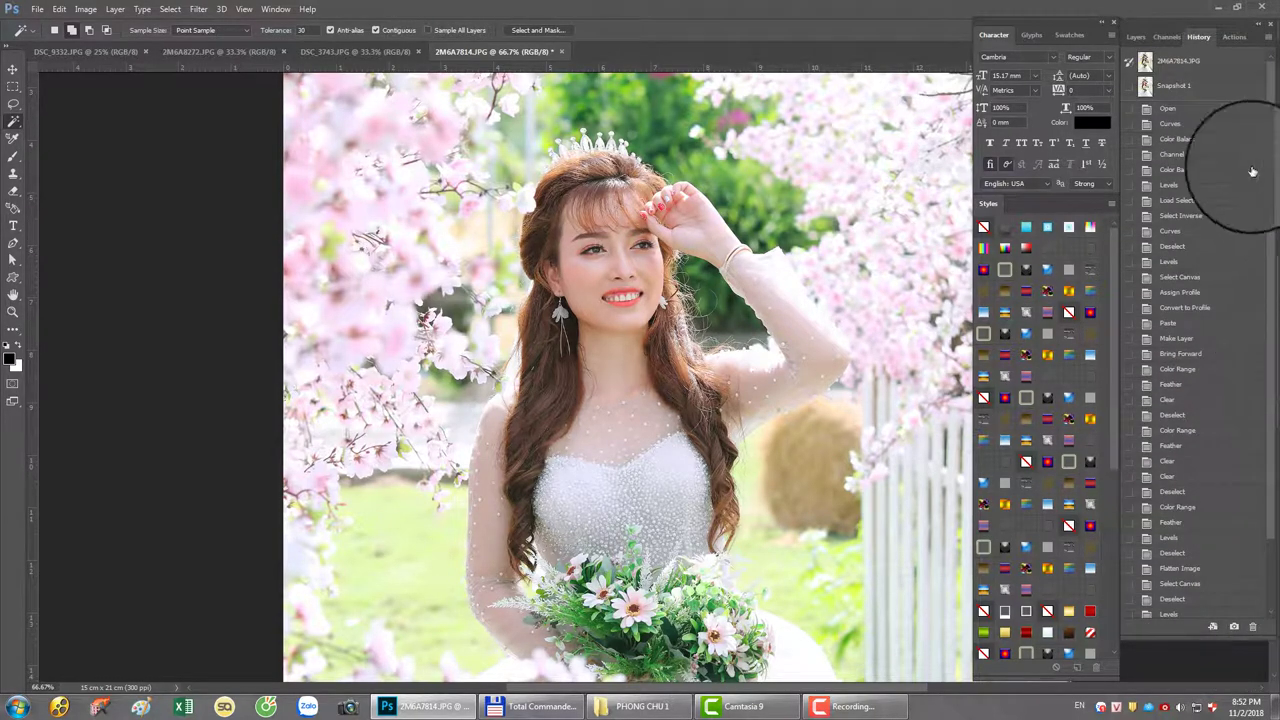
Step: Revert the photo to Snapshot 1, viewing it at 50%, 33.3% and 66.7% zoom
click(1200, 60)
click(1165, 88)
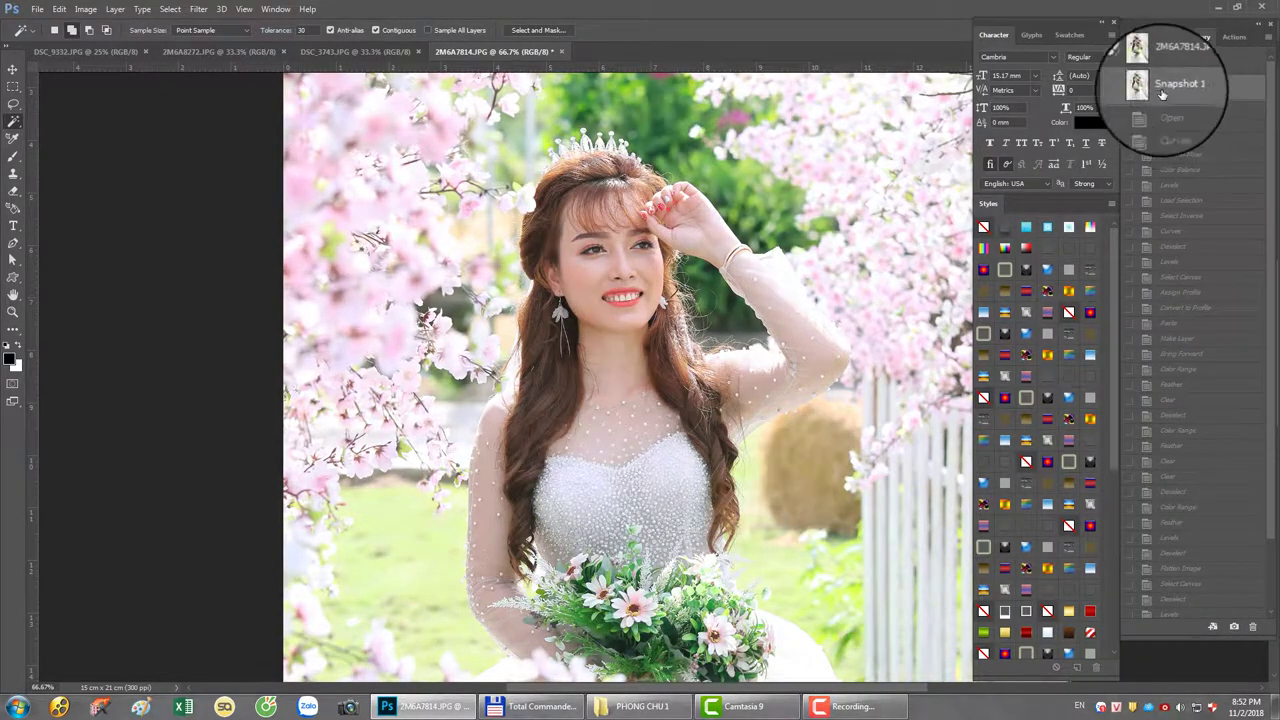
key(ctrl+minus)
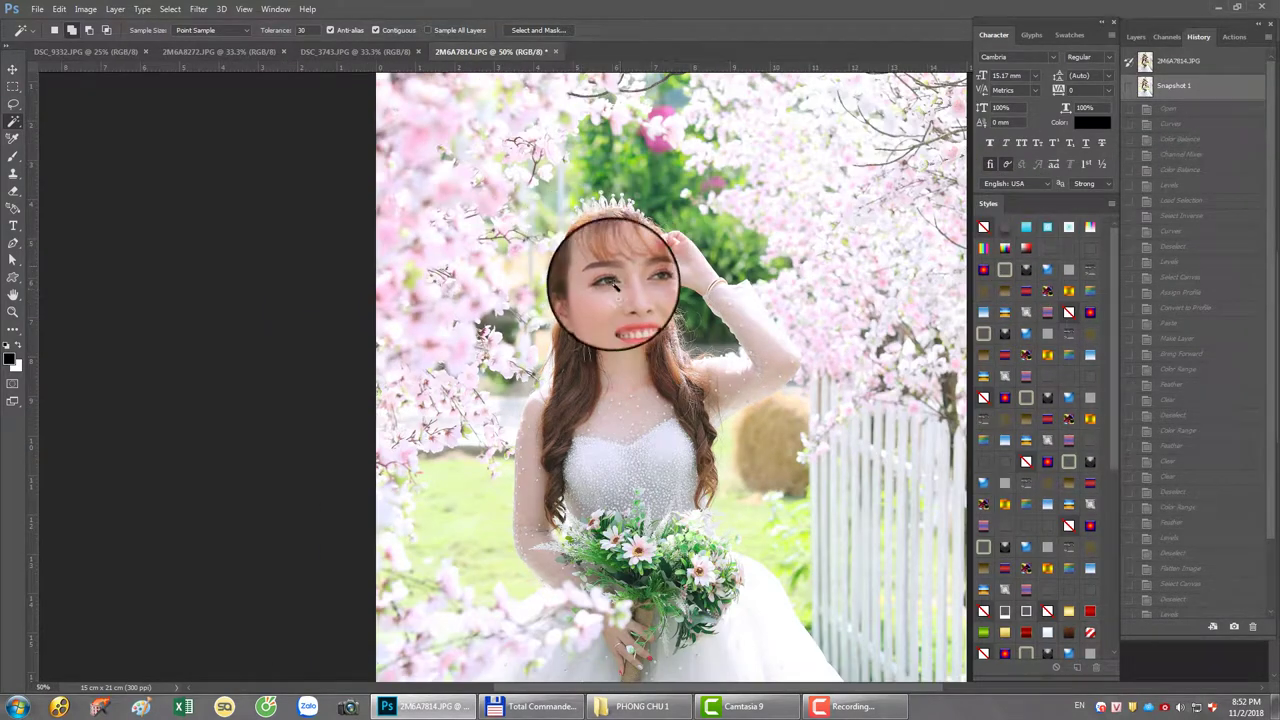
key(ctrl+minus)
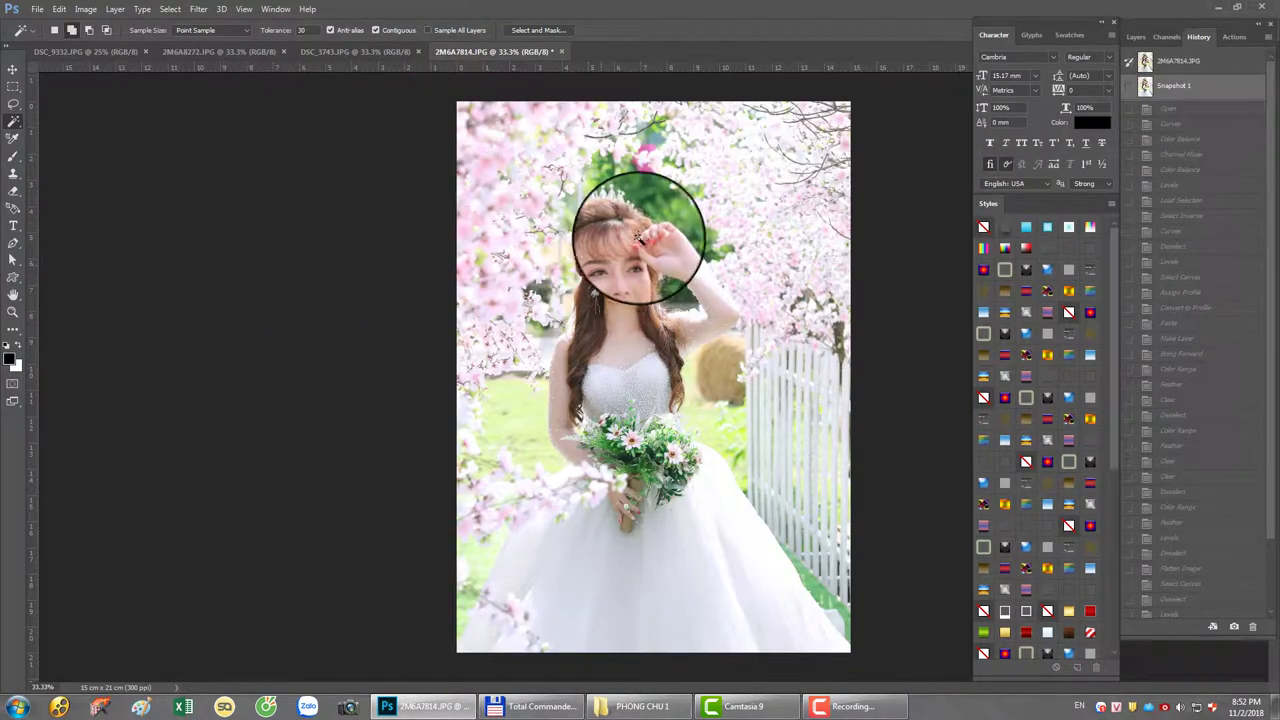
key(ctrl+plus)
key(ctrl+plus)
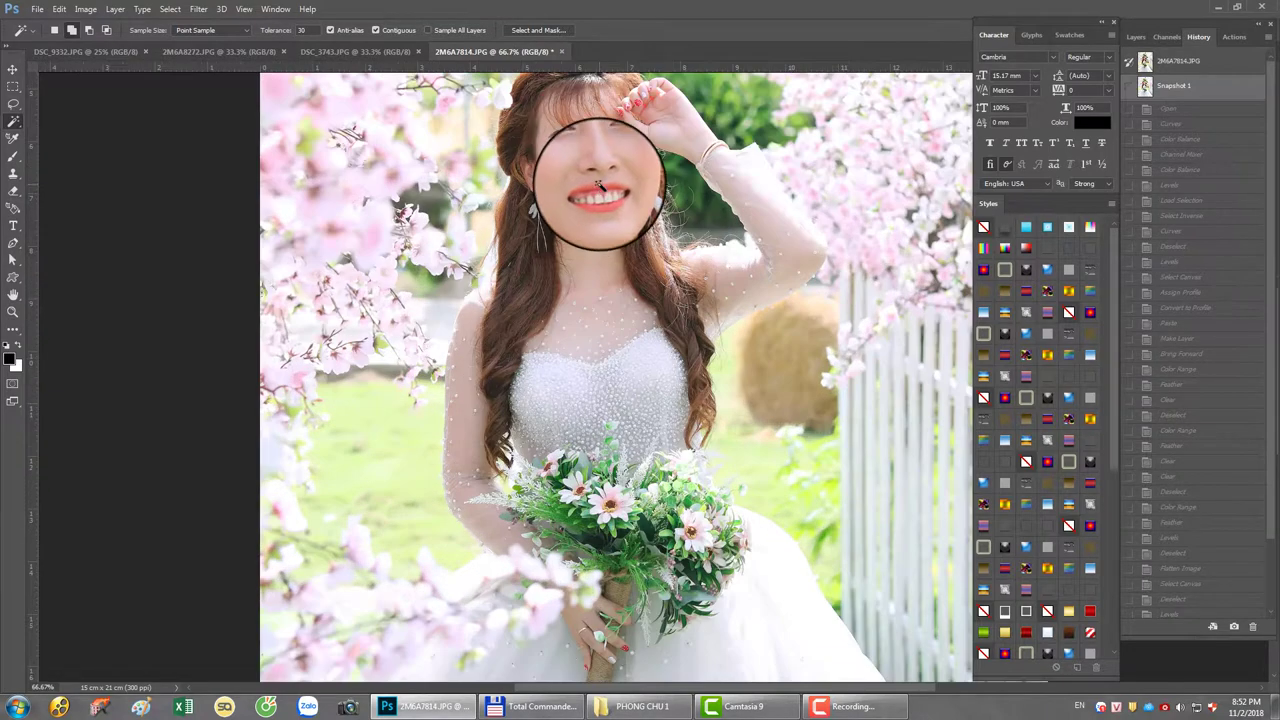
Step: Lasso-select the head and shoulder with 30 px feather and apply Neat Image Reduce Noise
key(l)
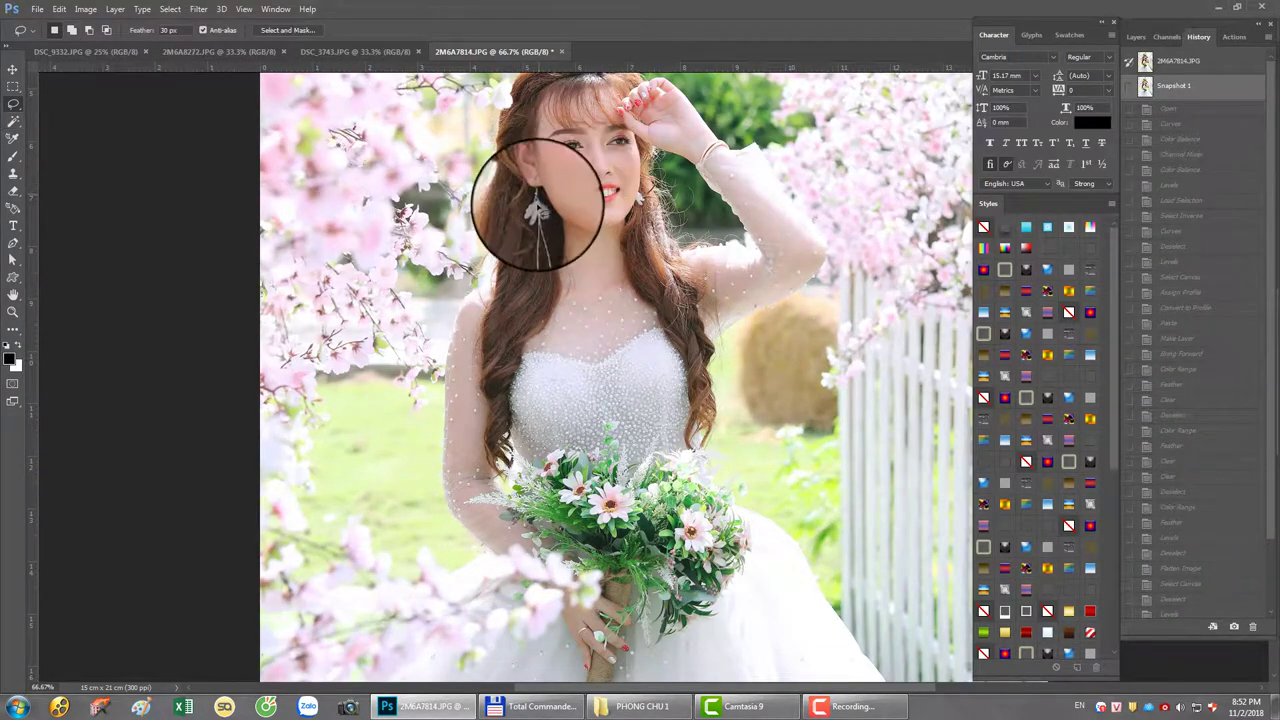
mouse_move(730, 270)
mouse_down()
mouse_move(571, 86)
mouse_move(523, 246)
mouse_move(690, 270)
mouse_up()
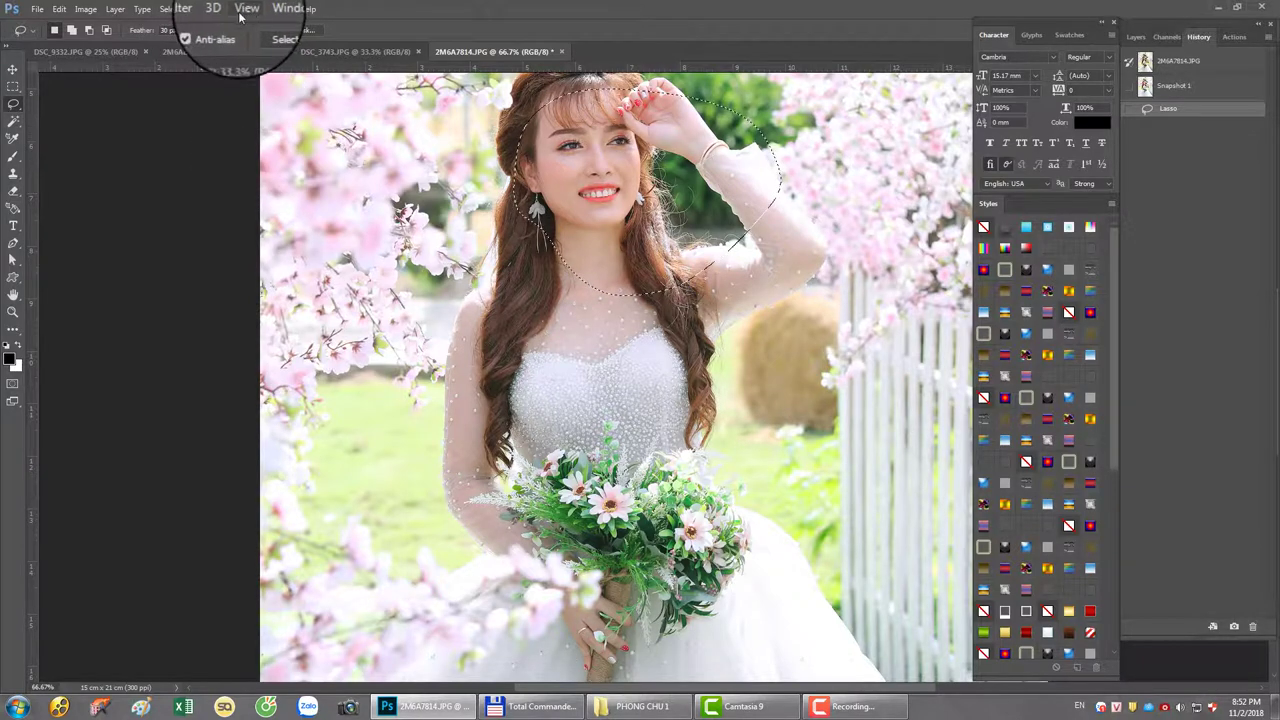
click(205, 14)
mouse_move(218, 288)
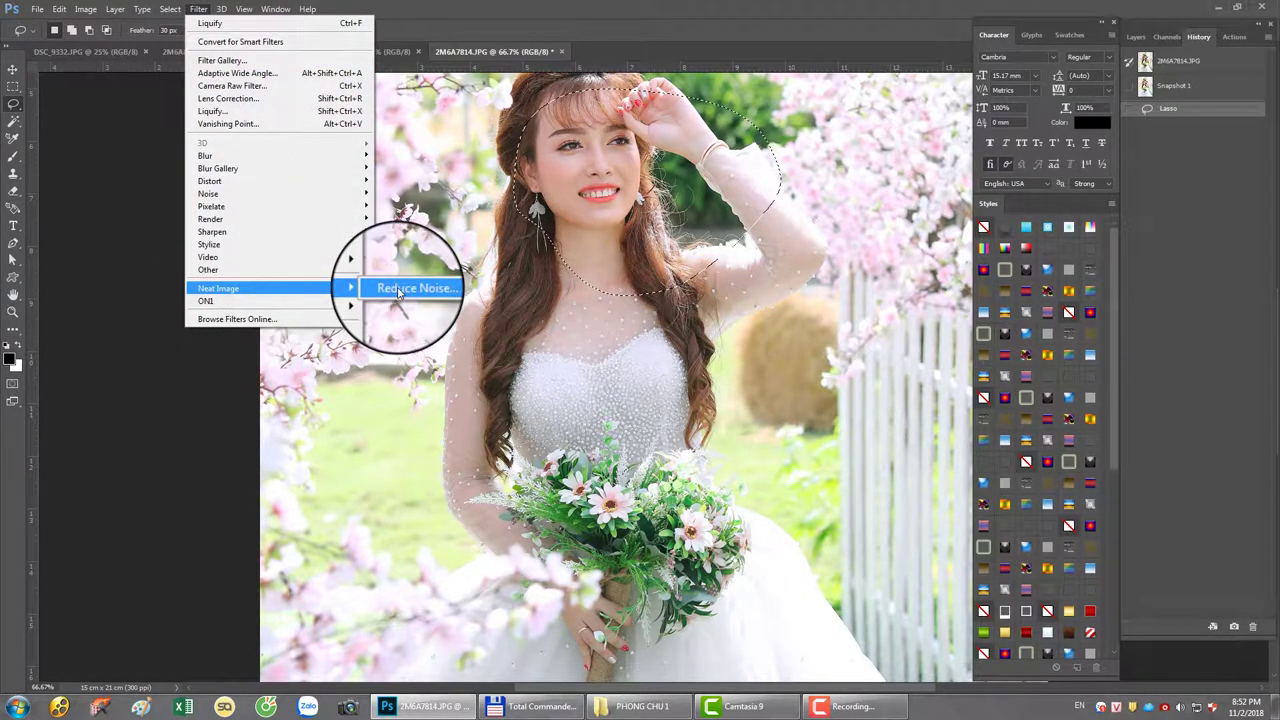
click(405, 287)
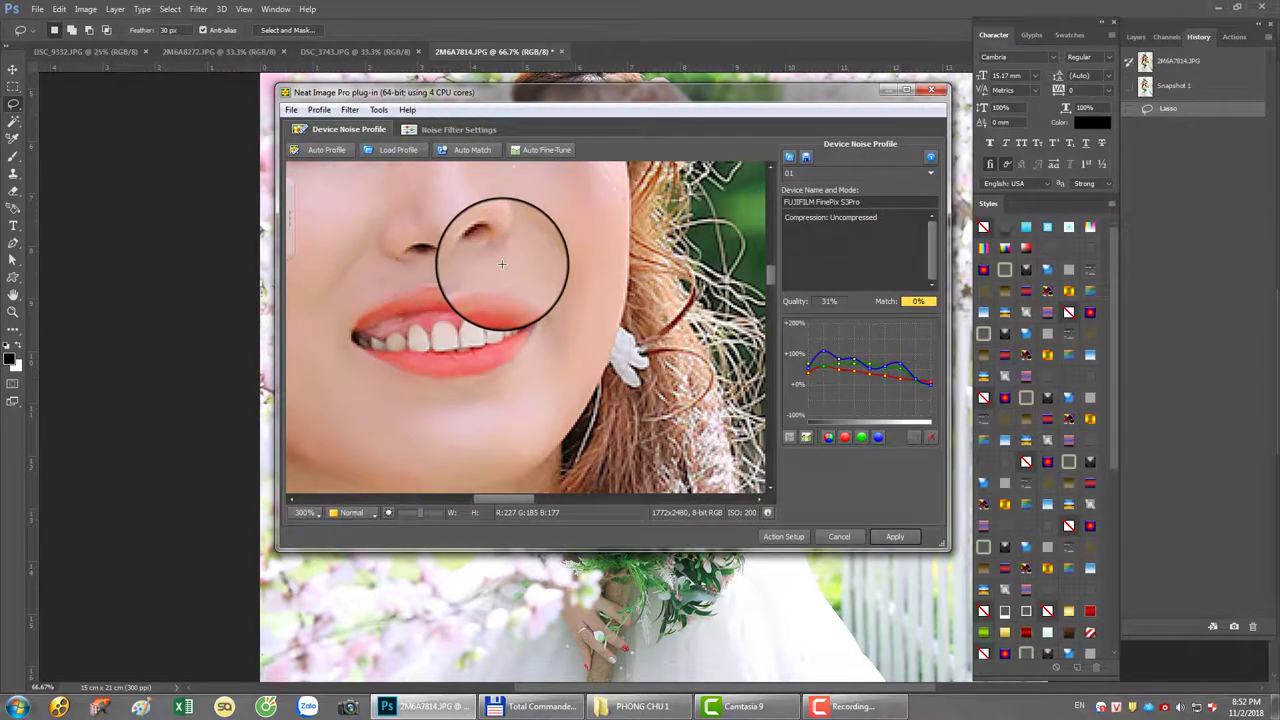
click(455, 129)
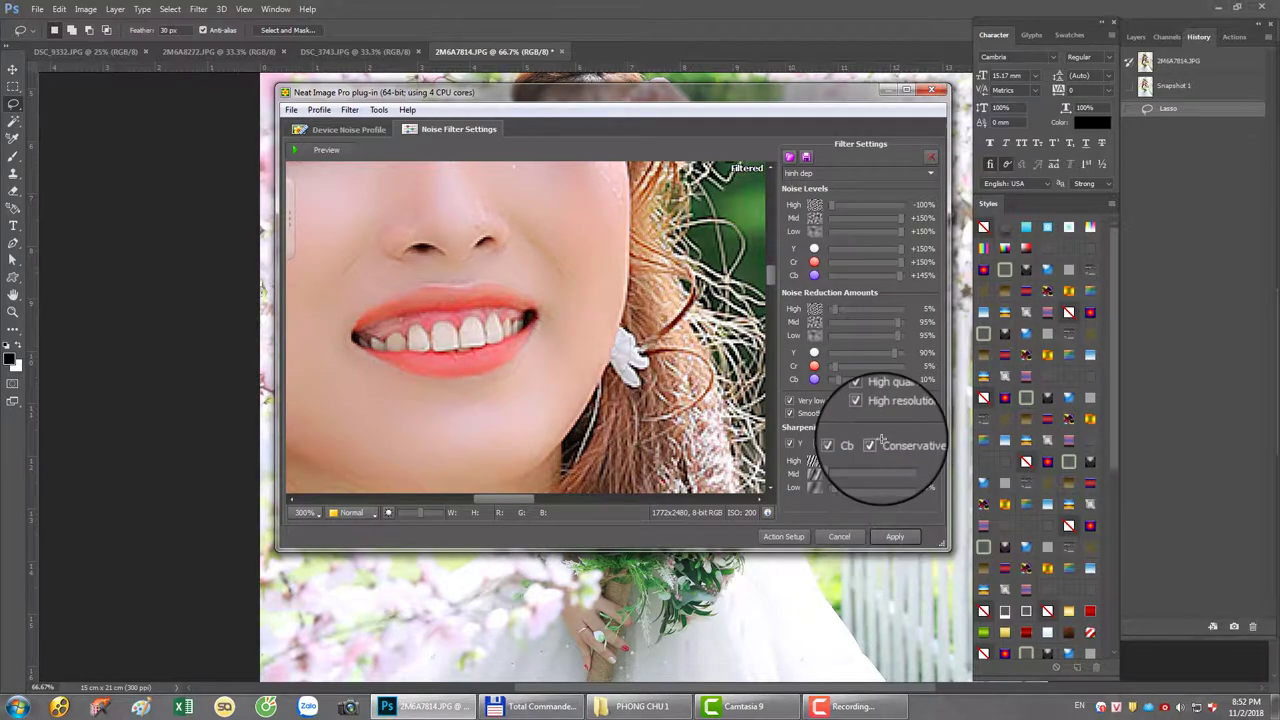
click(895, 537)
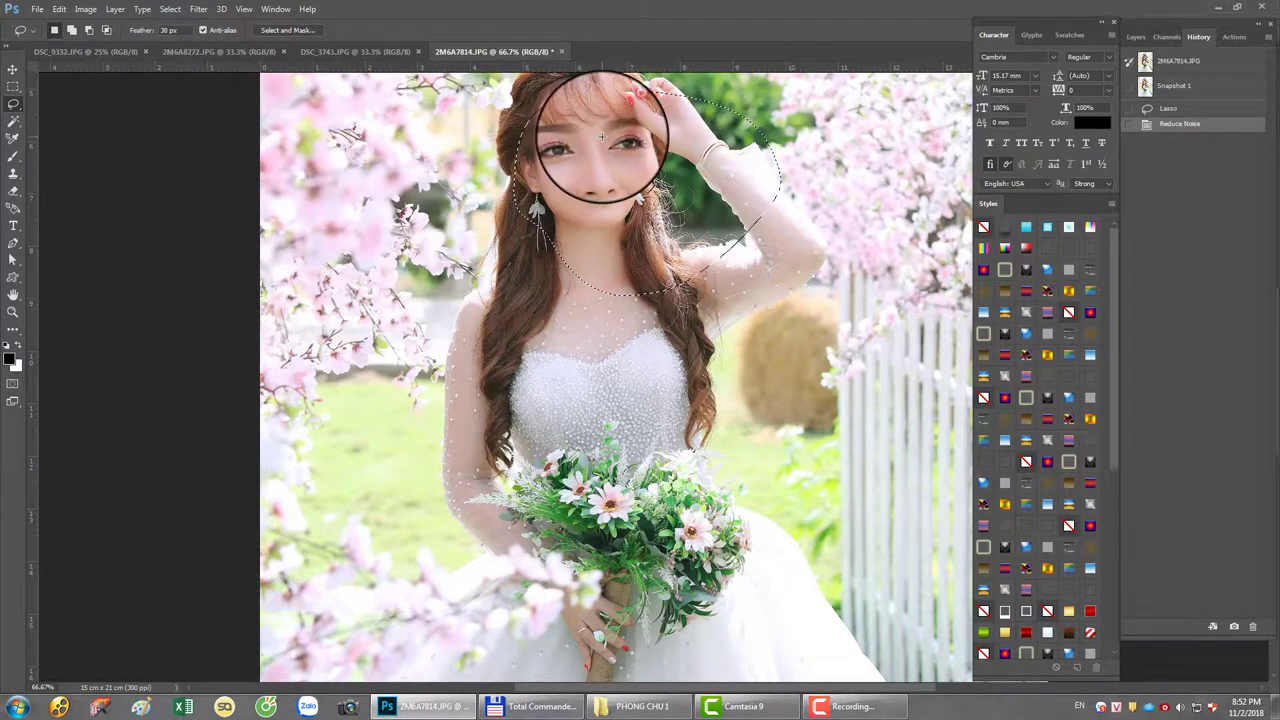
scroll(595, 165, up, 2)
scroll(605, 230, up, 2)
Step: Deselect and save the portrait as the JPEG 2M6A7814a.jpg
scroll(612, 248, up, 1)
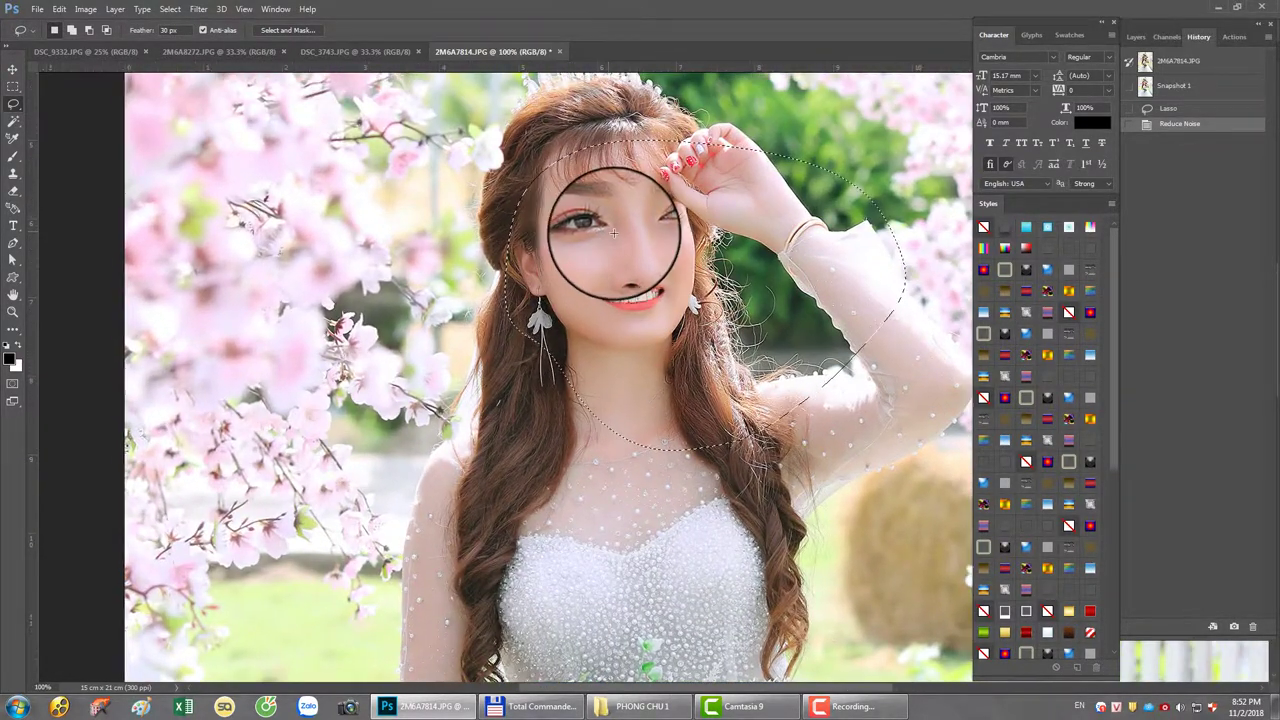
scroll(616, 244, up, 1)
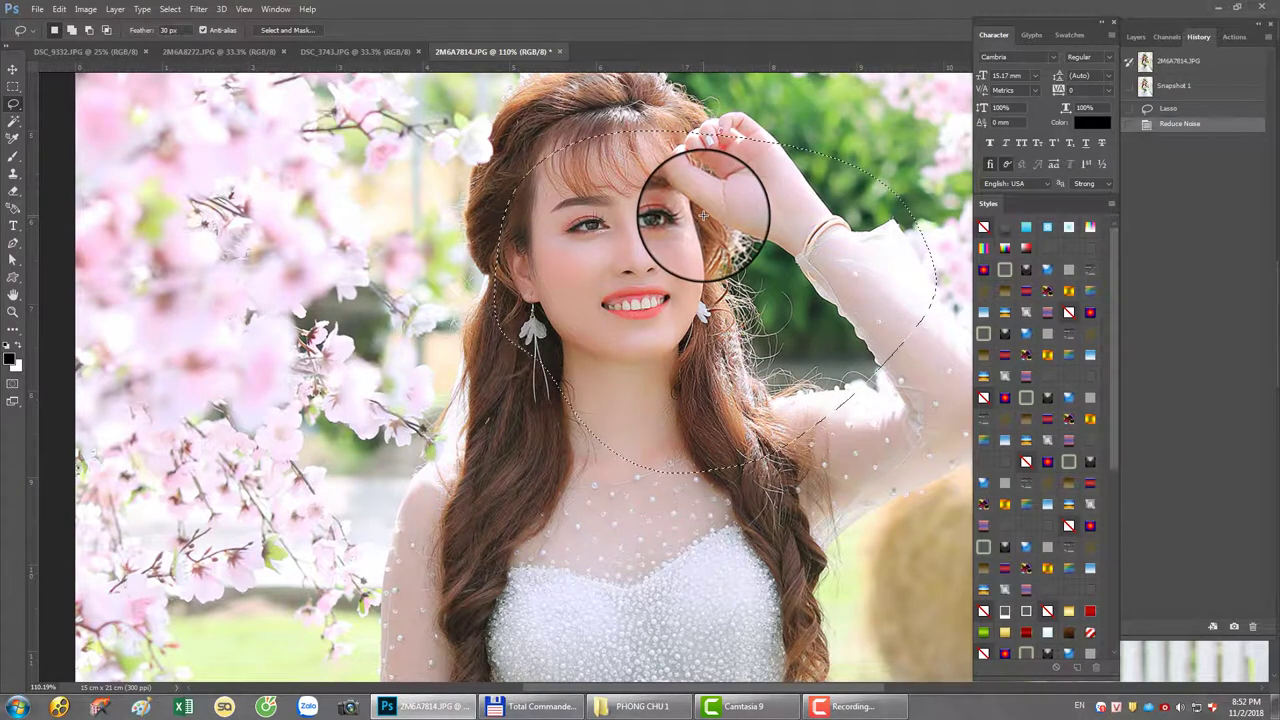
key(ctrl+d)
key(ctrl+shift+s)
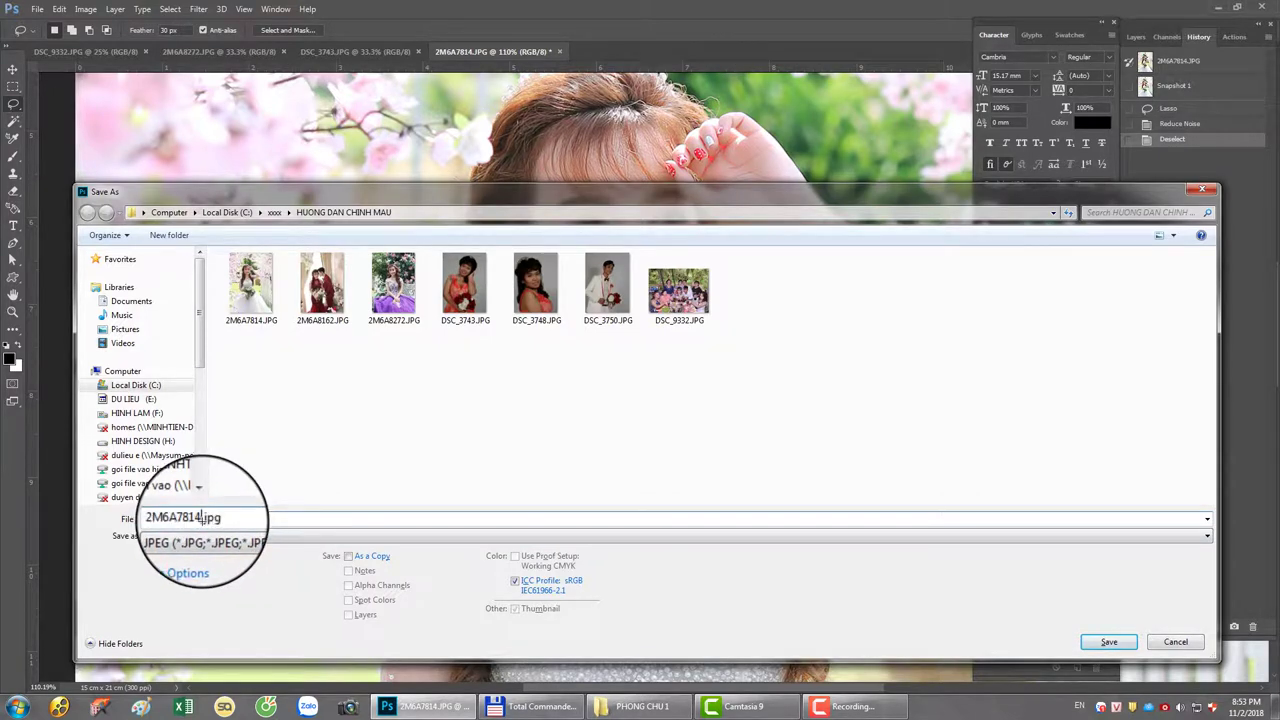
text(a)
click(1109, 641)
key(Return)
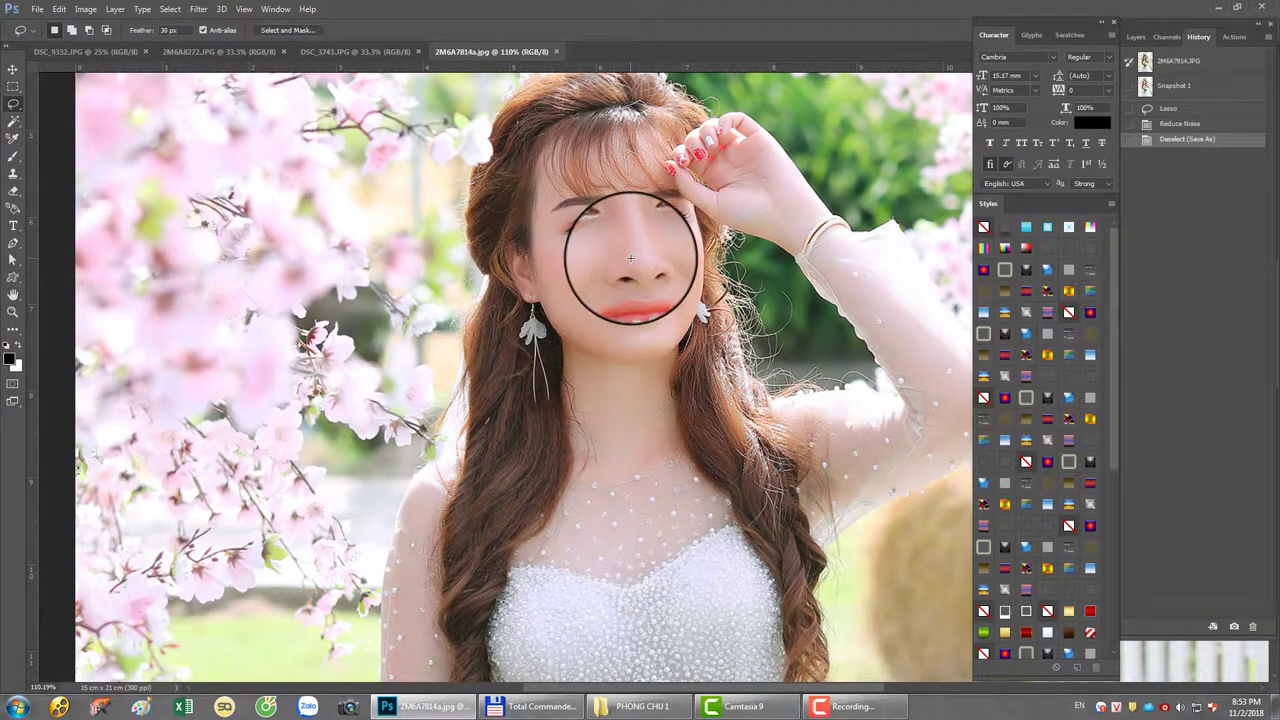
key(ctrl+w)
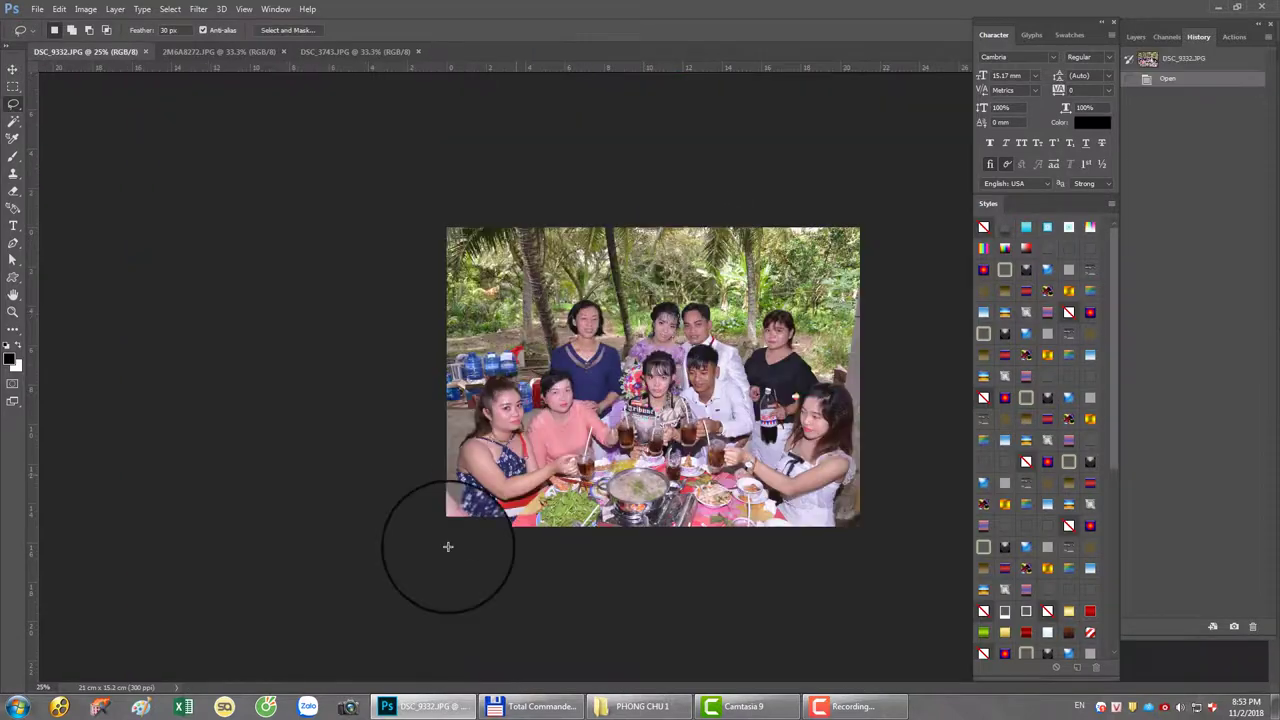
key(ctrl+plus)
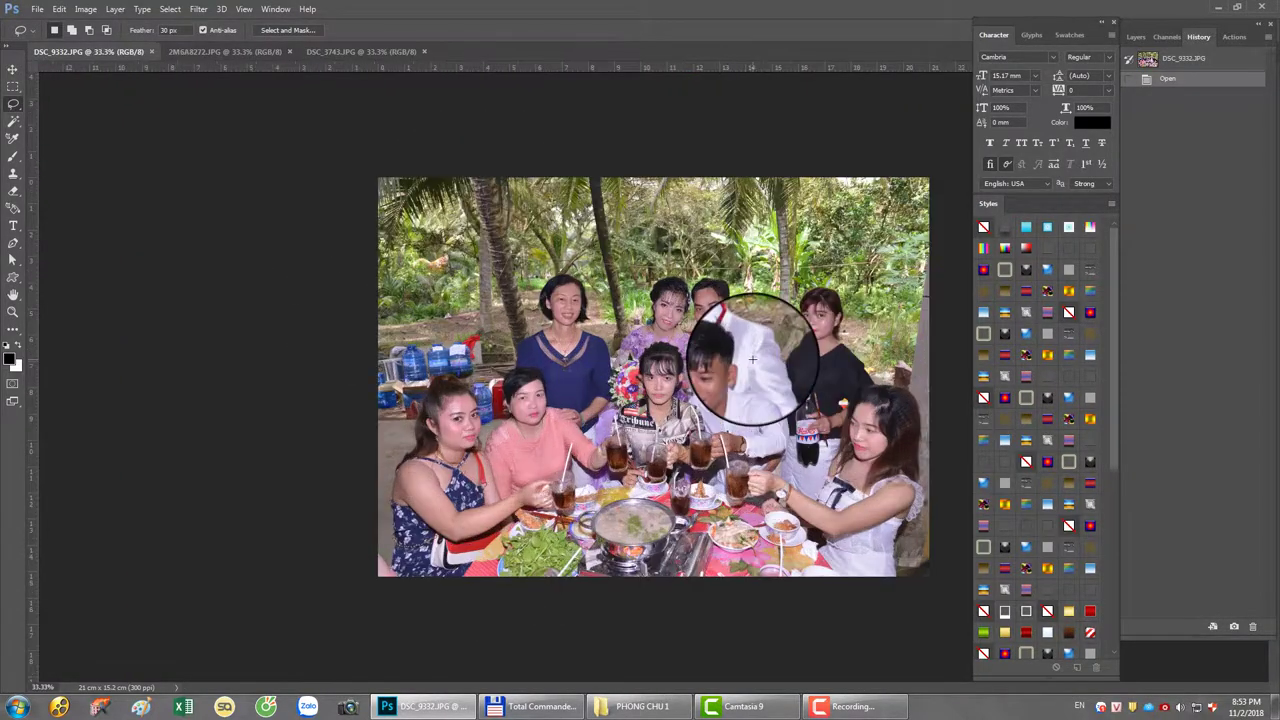
key(ctrl+plus)
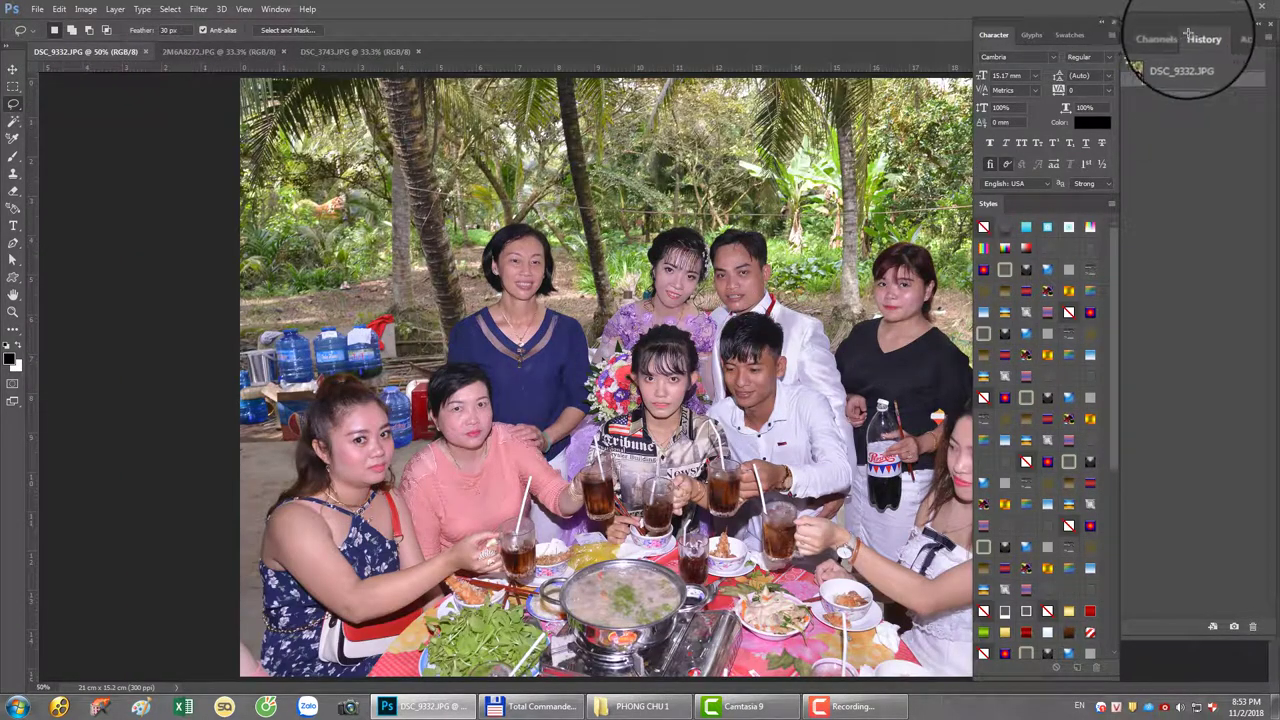
click(1187, 37)
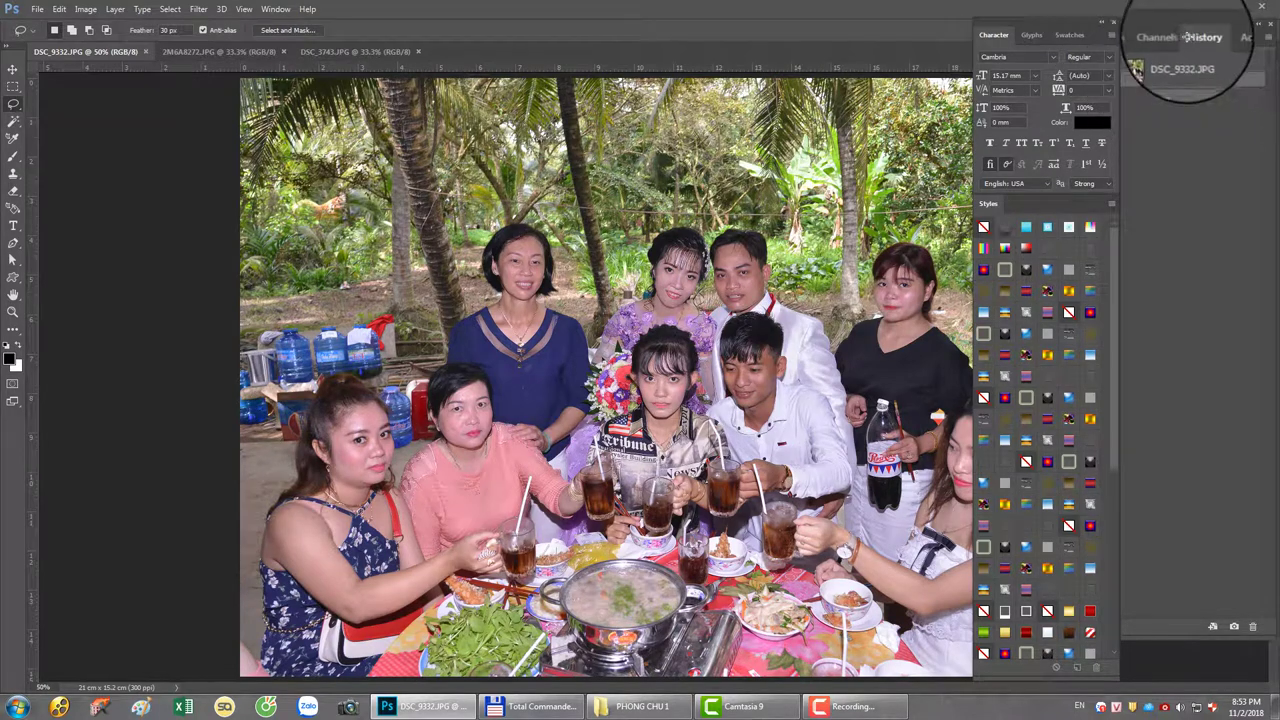
click(1224, 38)
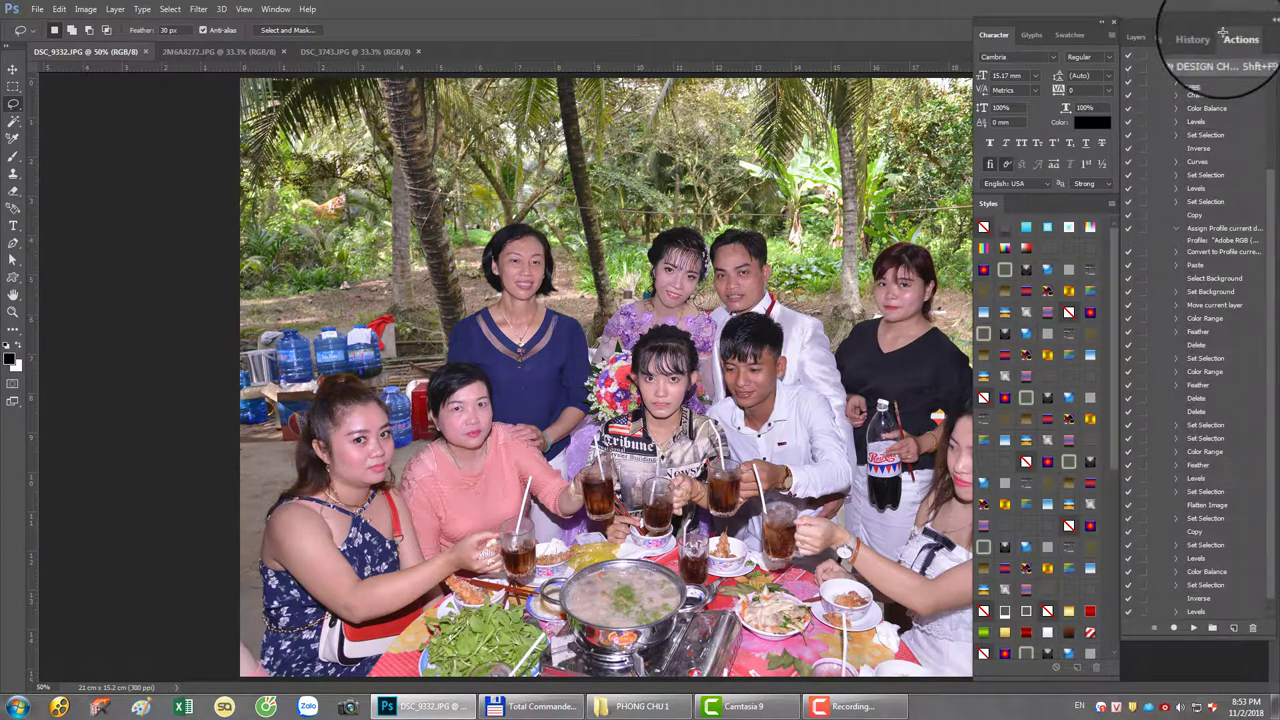
click(1203, 34)
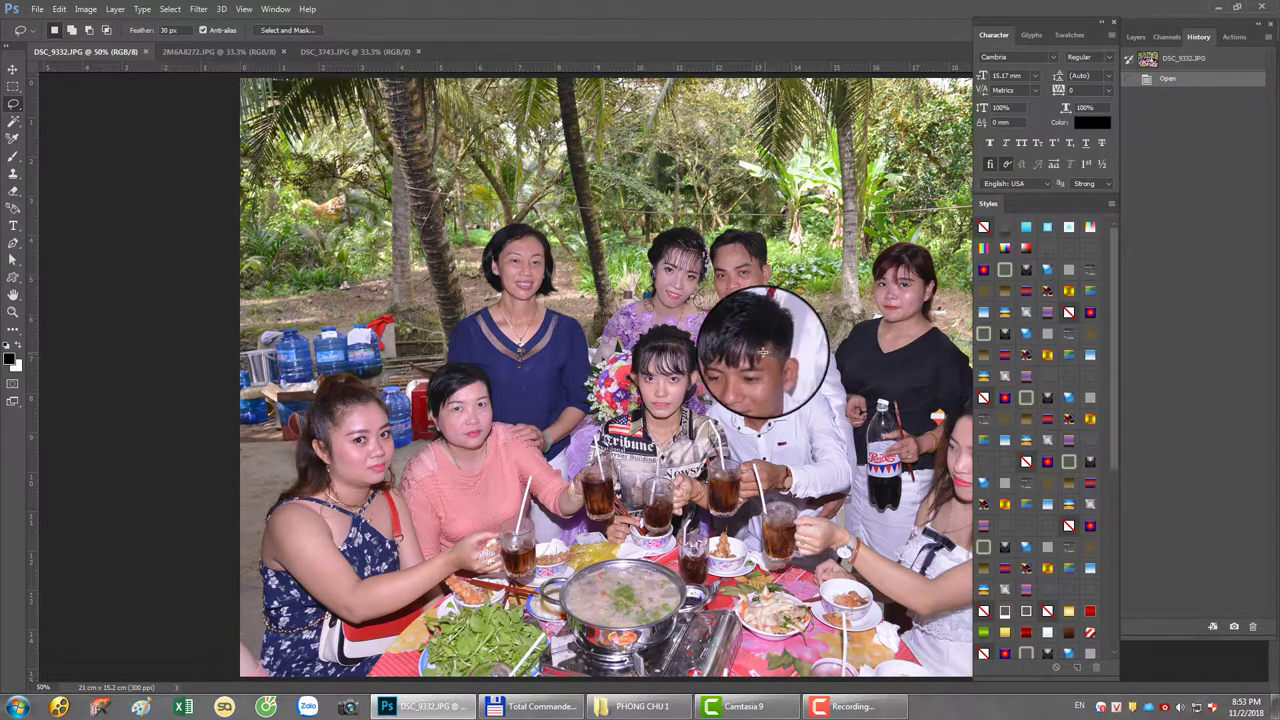
Step: Run the colour-correction action with F2 on DSC_9332.JPG, then revert to Snapshot 1 and inspect
key(F2)
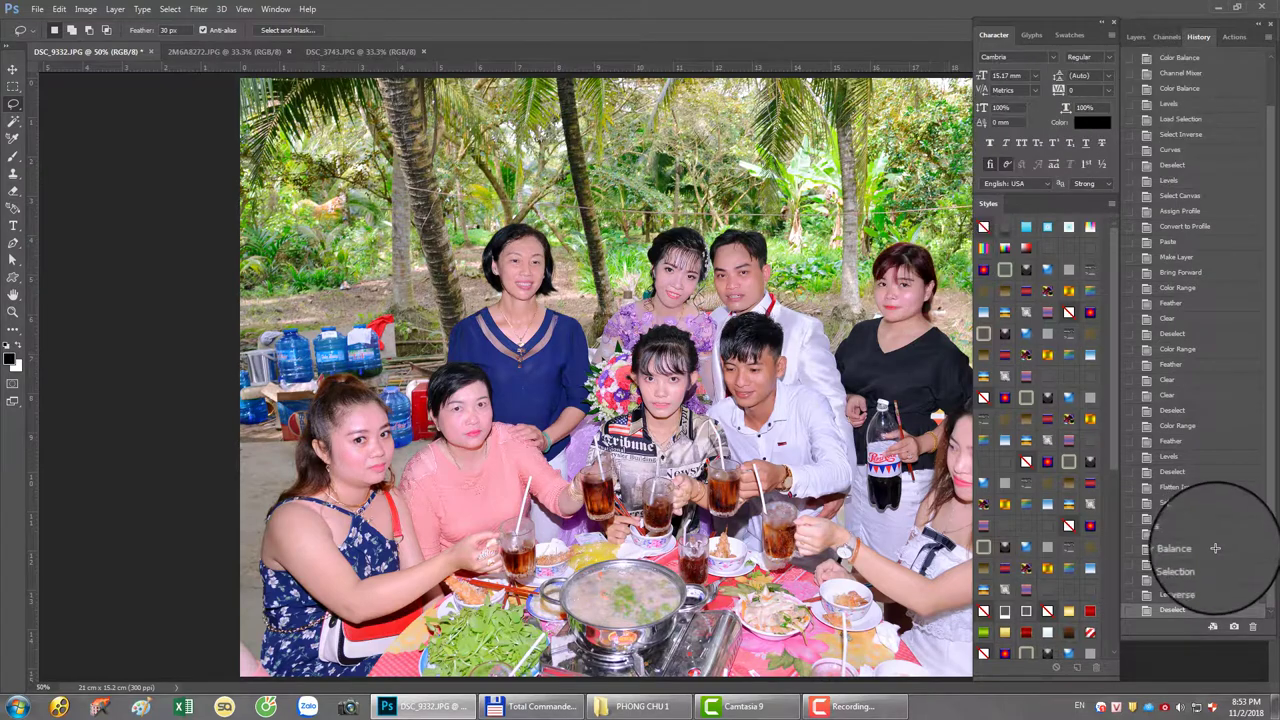
scroll(1255, 260, up, 5)
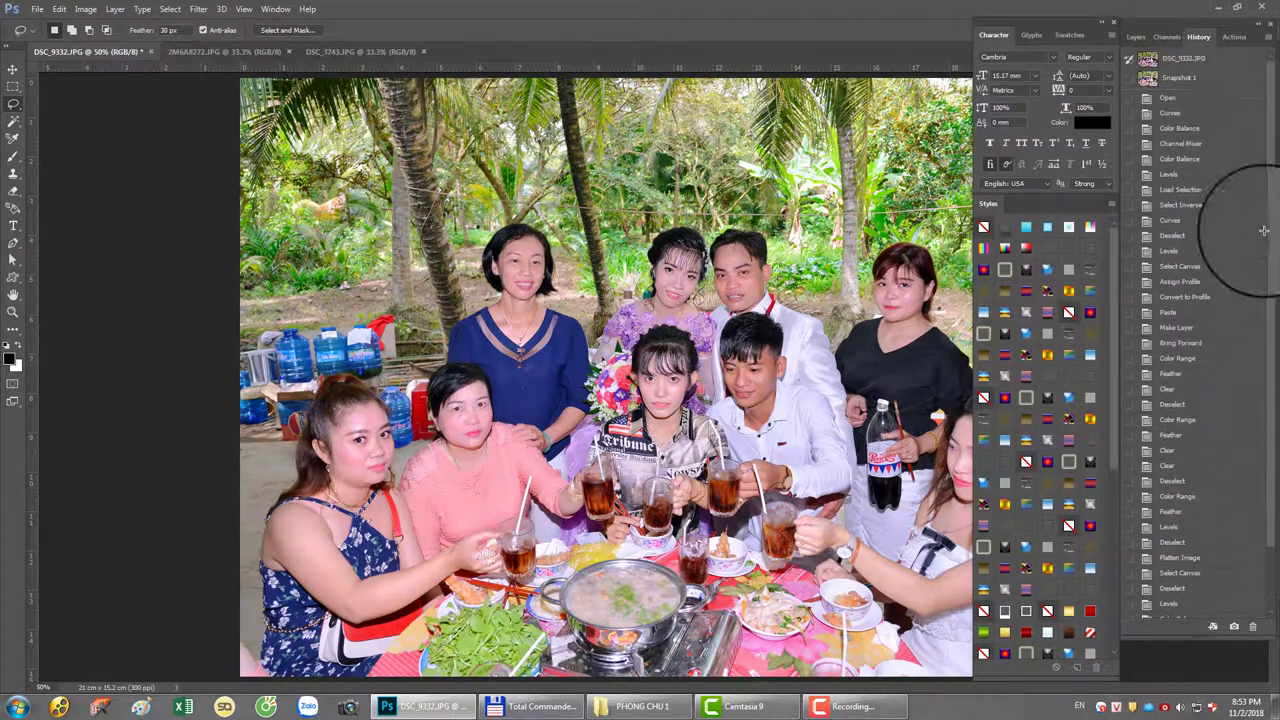
click(1182, 58)
click(1180, 77)
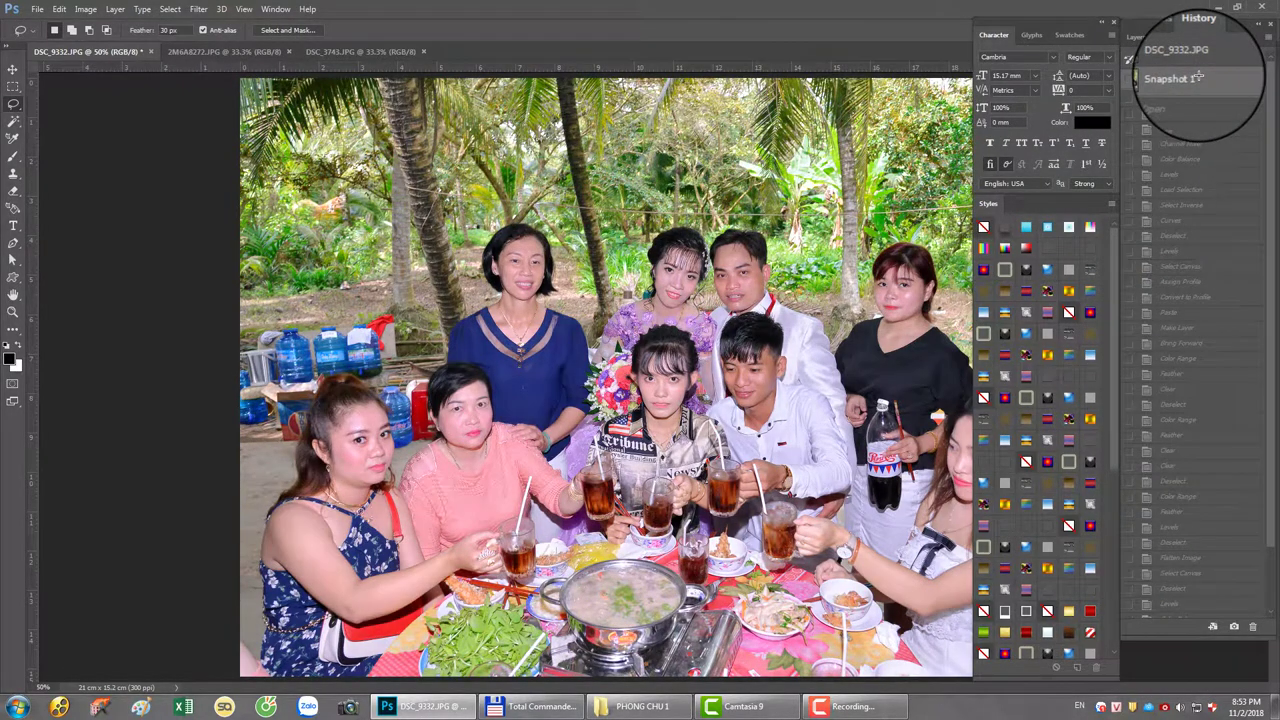
scroll(770, 374, up, 5)
scroll(829, 400, up, 1)
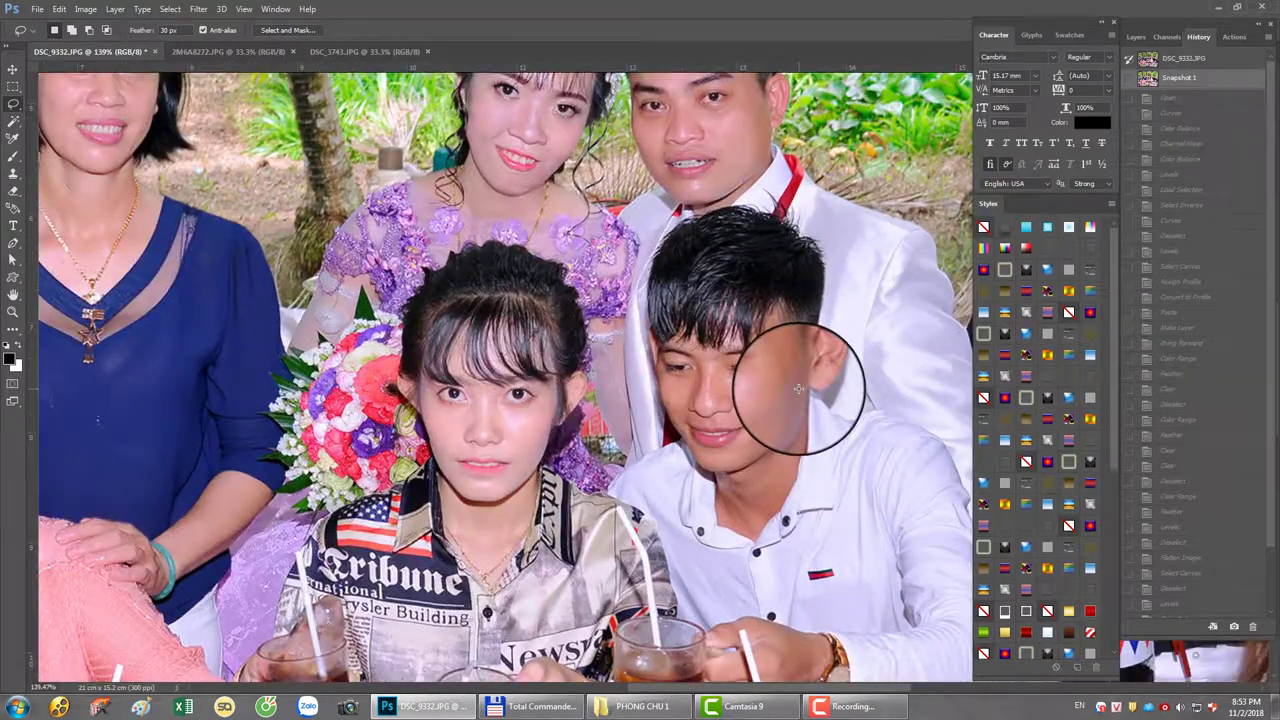
scroll(548, 380, right, 3)
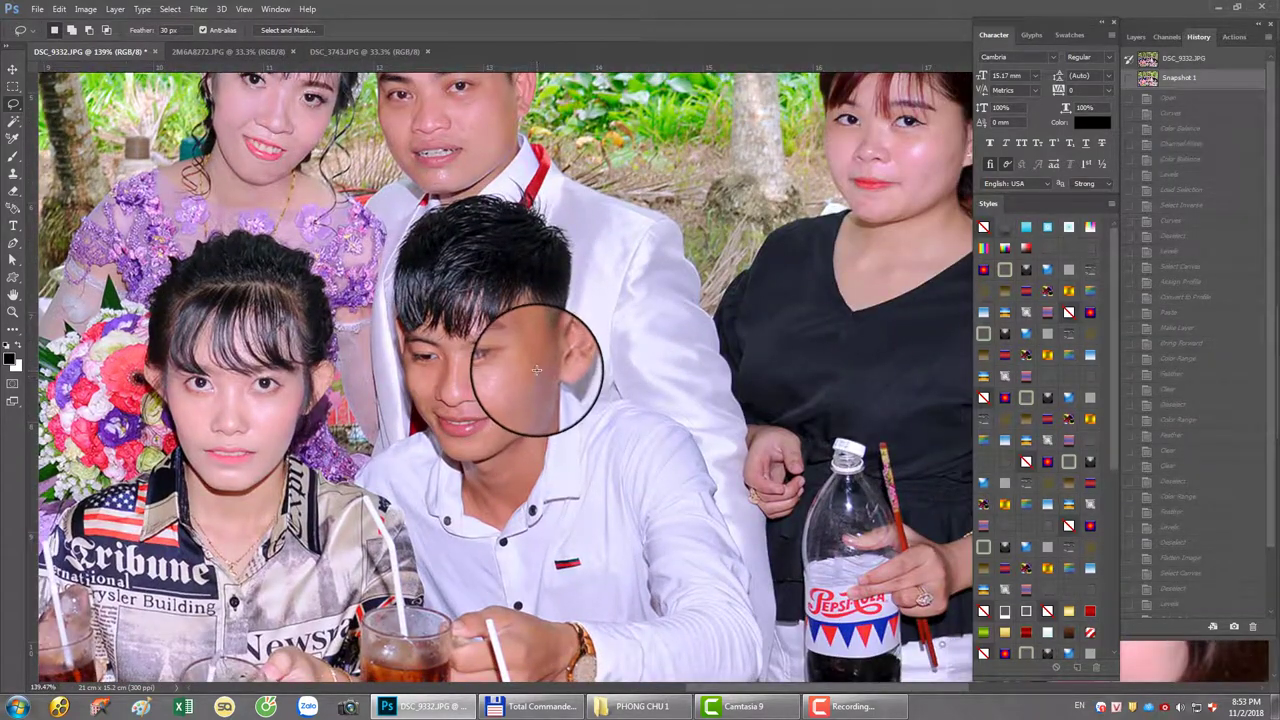
scroll(540, 368, down, 2)
scroll(620, 385, down, 2)
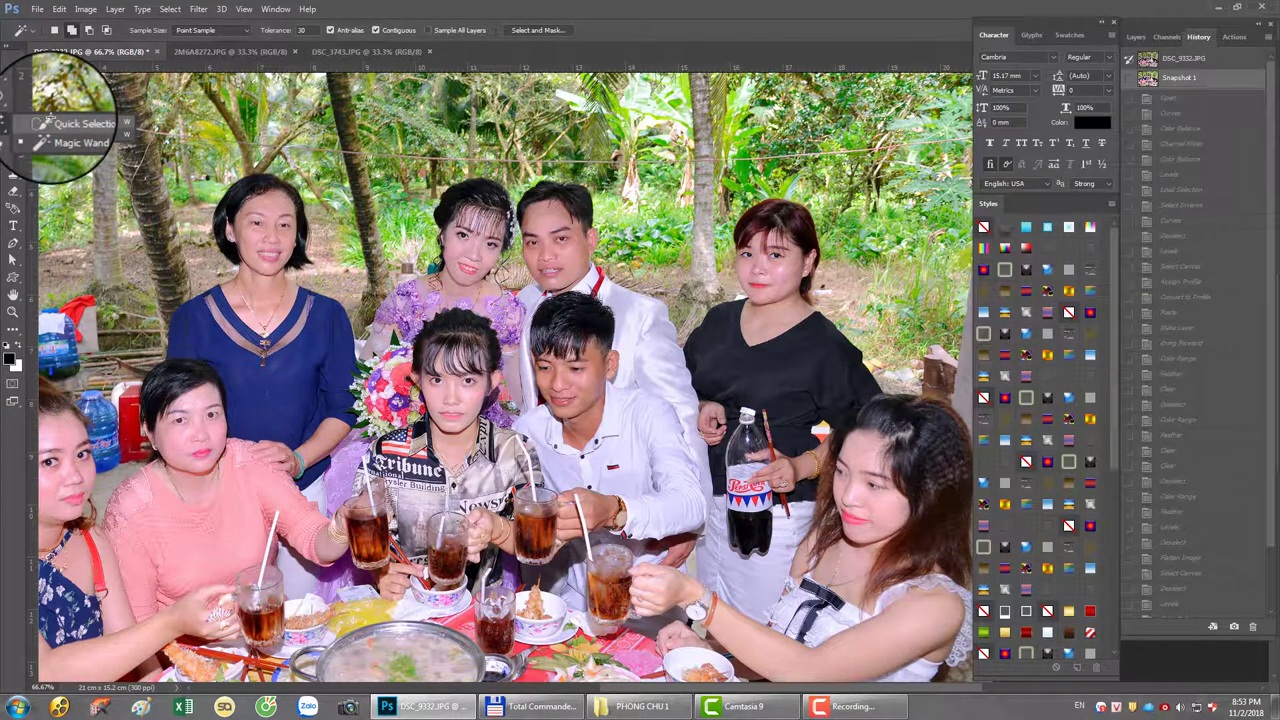
Step: Select the skin tones with Magic Wand and Similar, feathered by 8 pixels
click(48, 121)
key(shift+w)
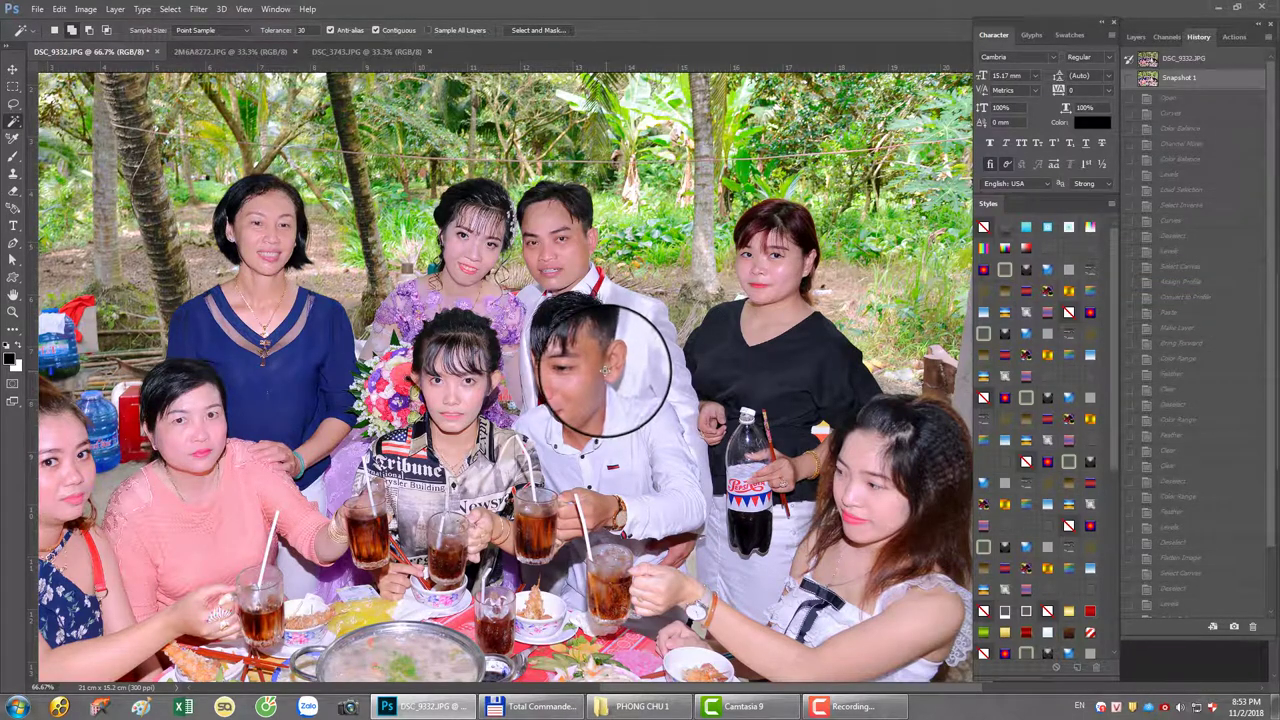
click(604, 370)
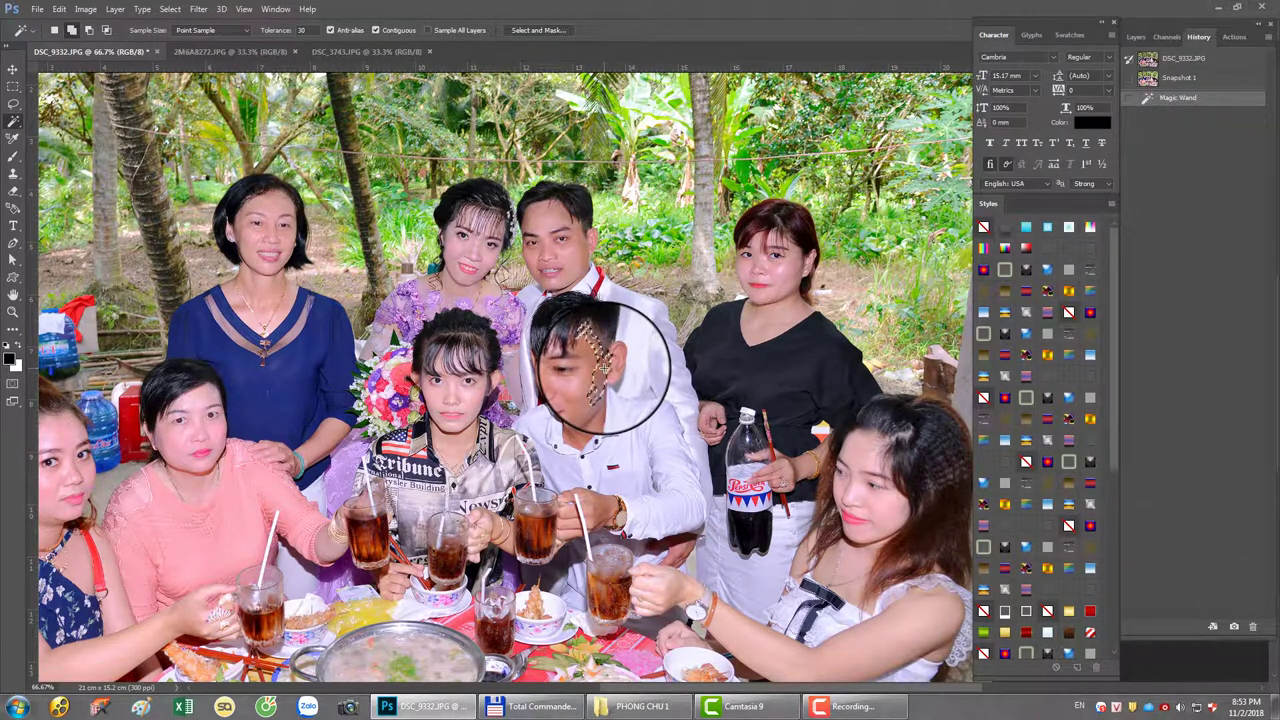
right_click(604, 370)
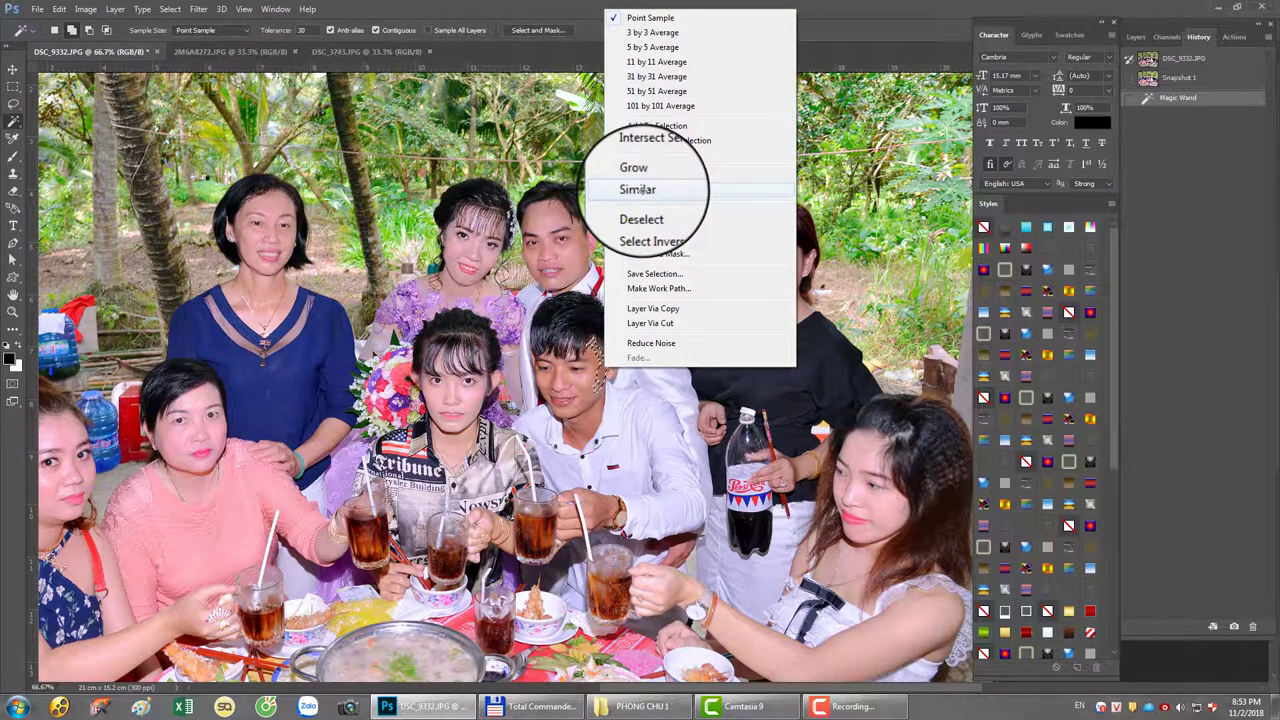
click(642, 189)
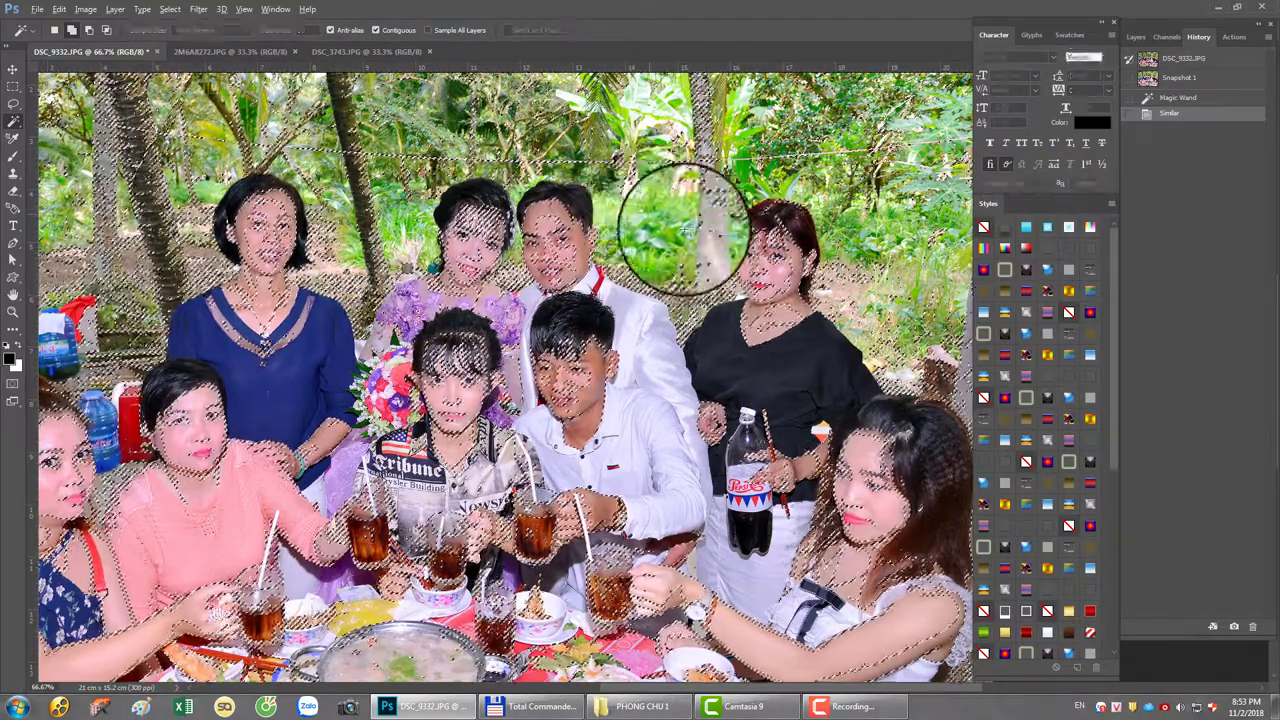
key(shift+F6)
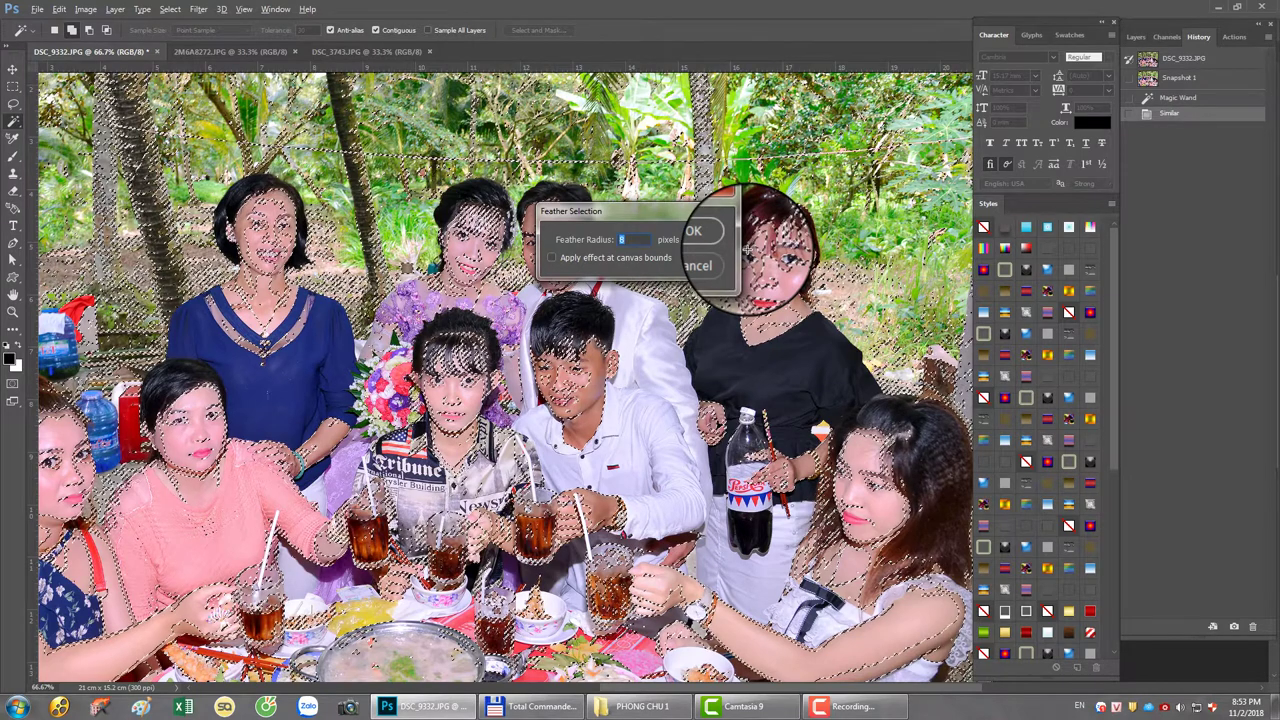
key(Return)
Step: Lift the Levels midtone to about 1.22, deselect, and zoom out
key(ctrl+l)
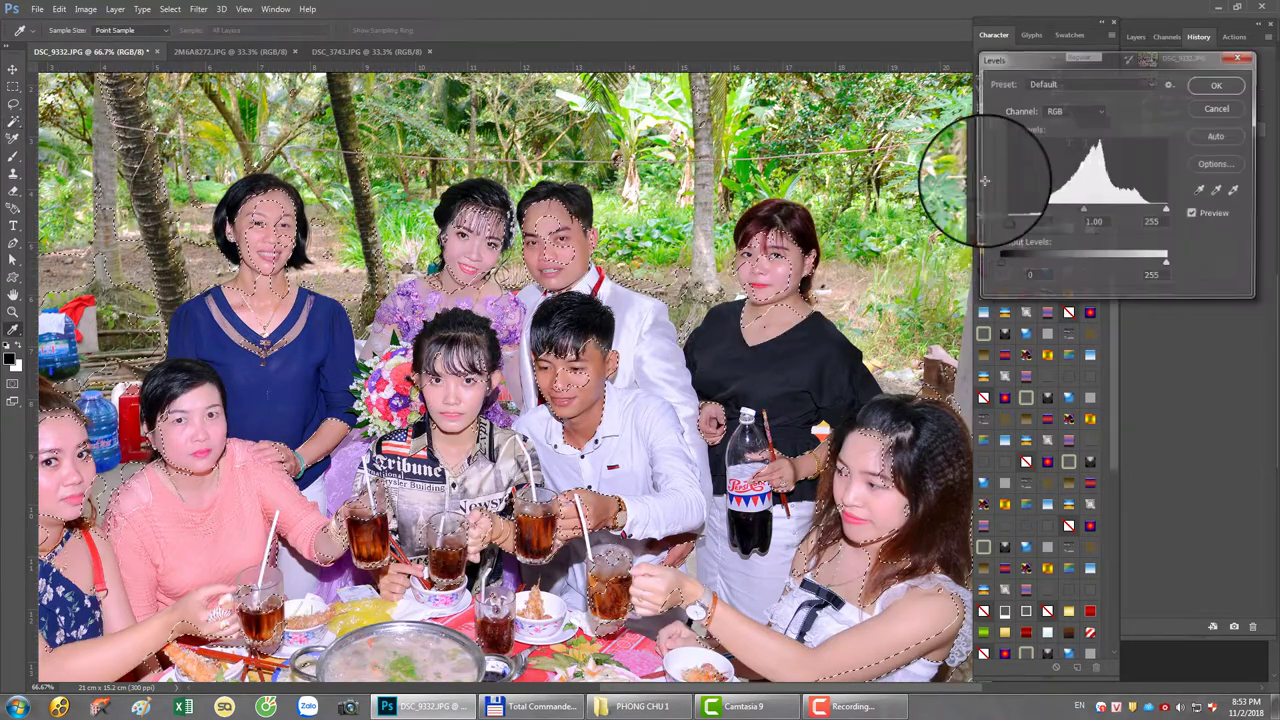
drag(1075, 209, 1046, 210)
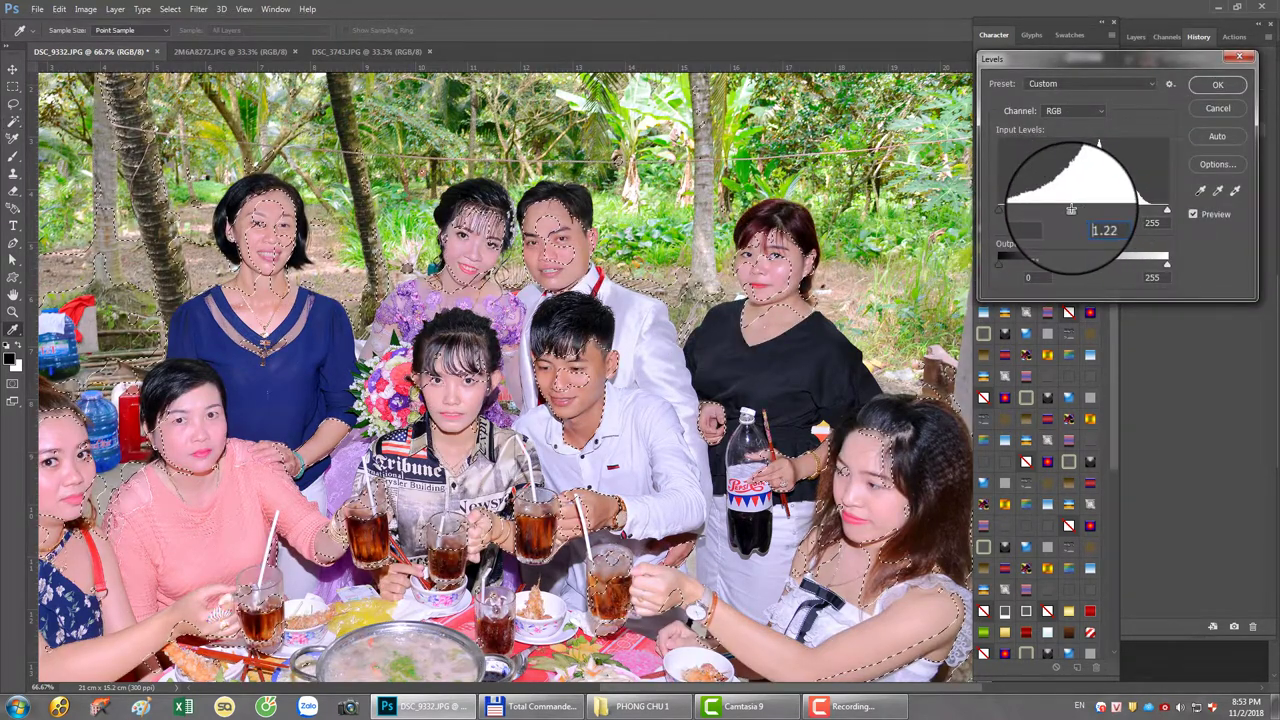
key(Return)
key(ctrl+d)
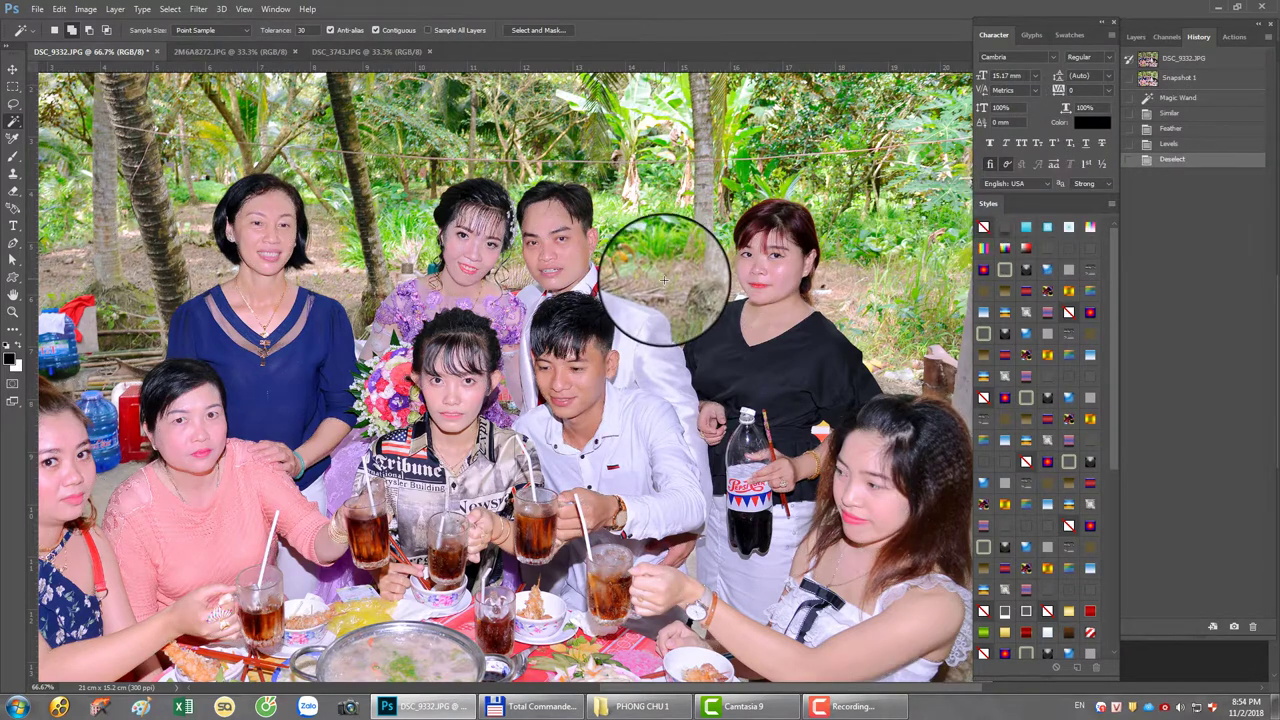
key(ctrl+minus)
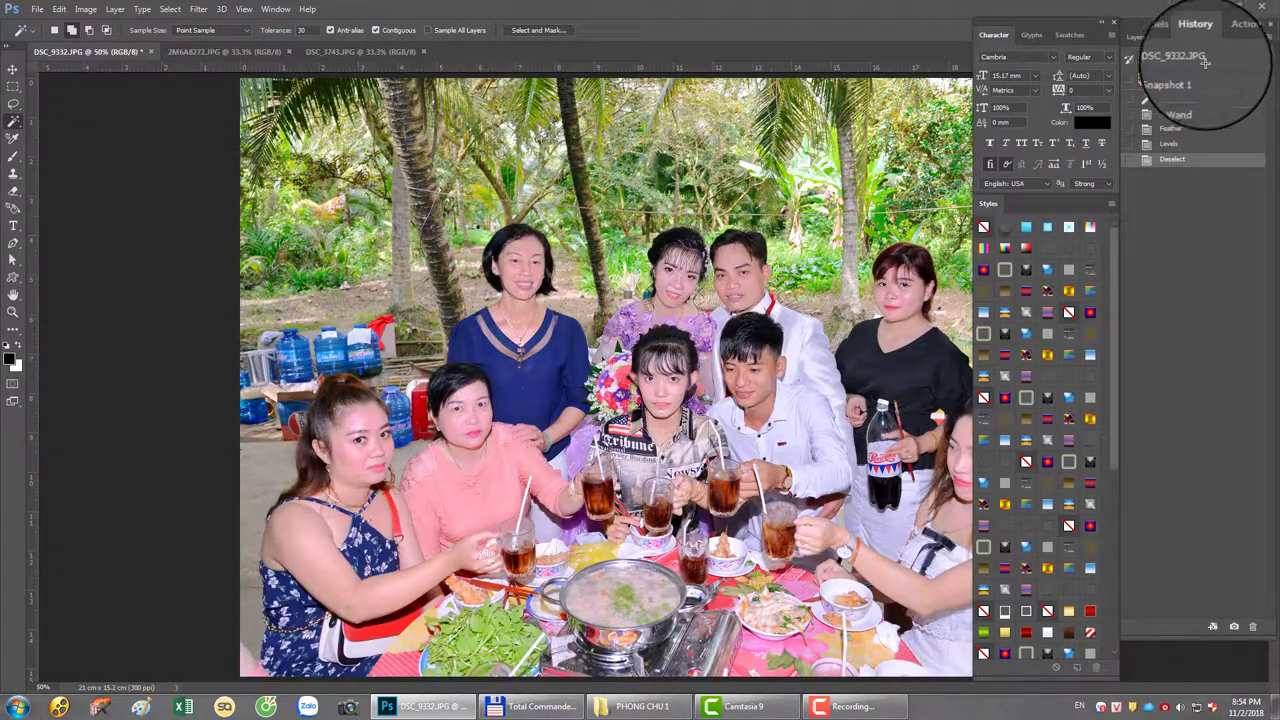
Step: Compare the original against Snapshot 1, then save and close the group portrait
click(1190, 58)
click(1190, 77)
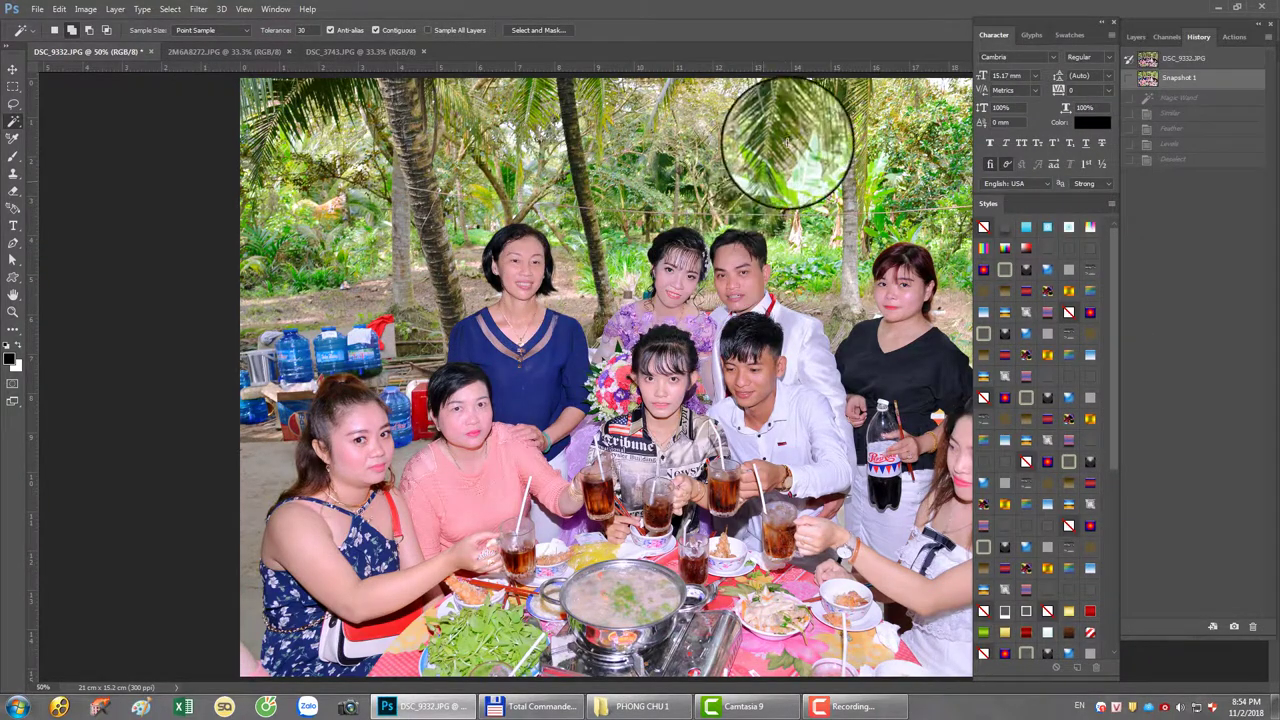
key(ctrl+w)
click(594, 267)
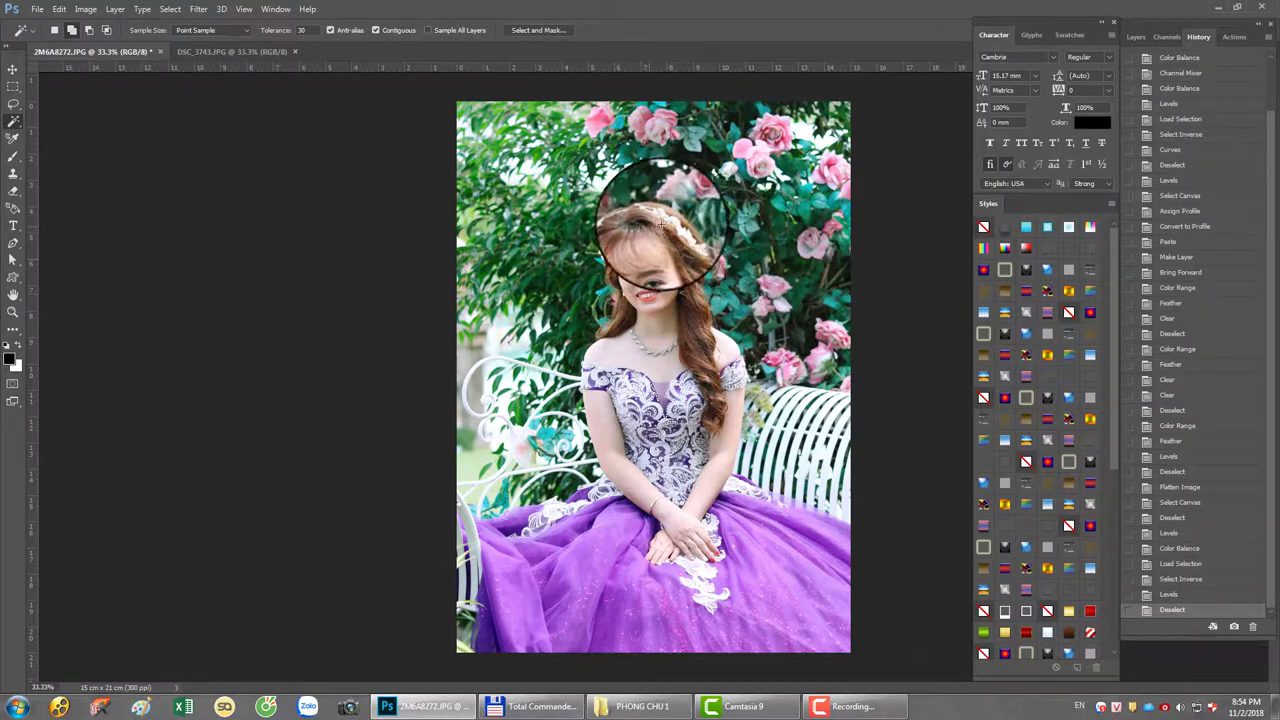
Step: Close 2M6A8272.JPG, saving its changes
key(ctrl+w)
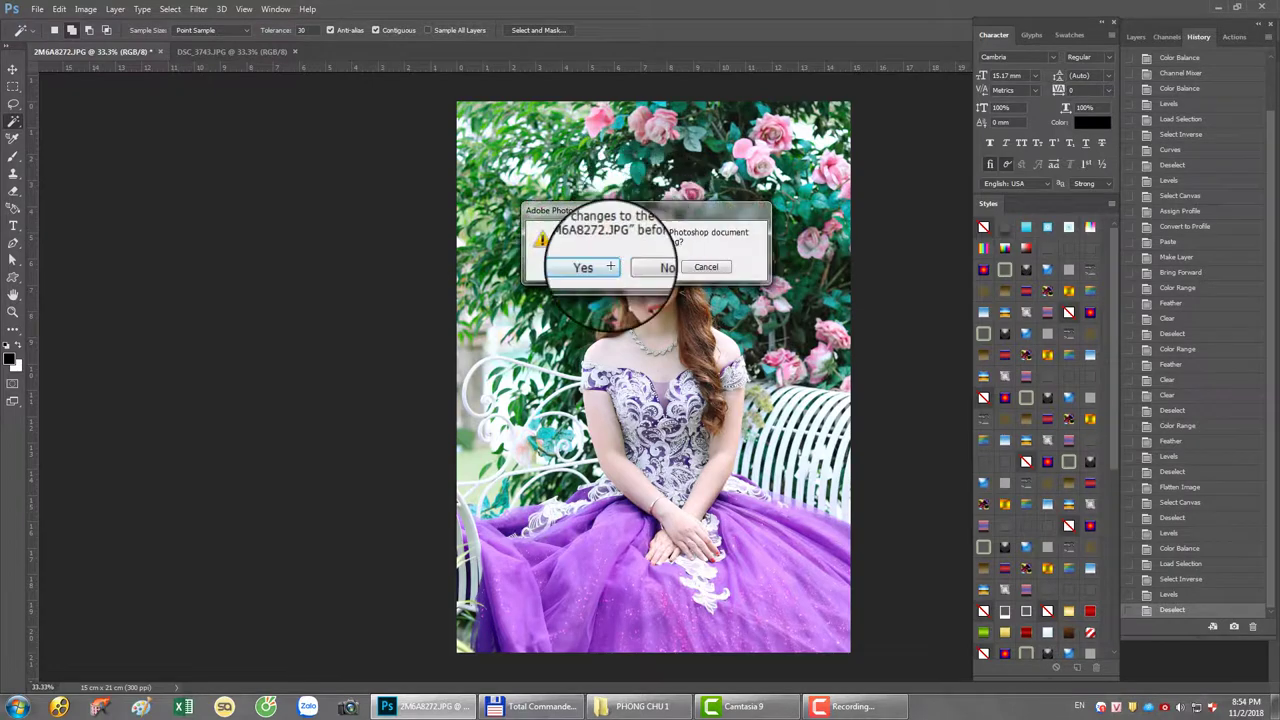
click(610, 266)
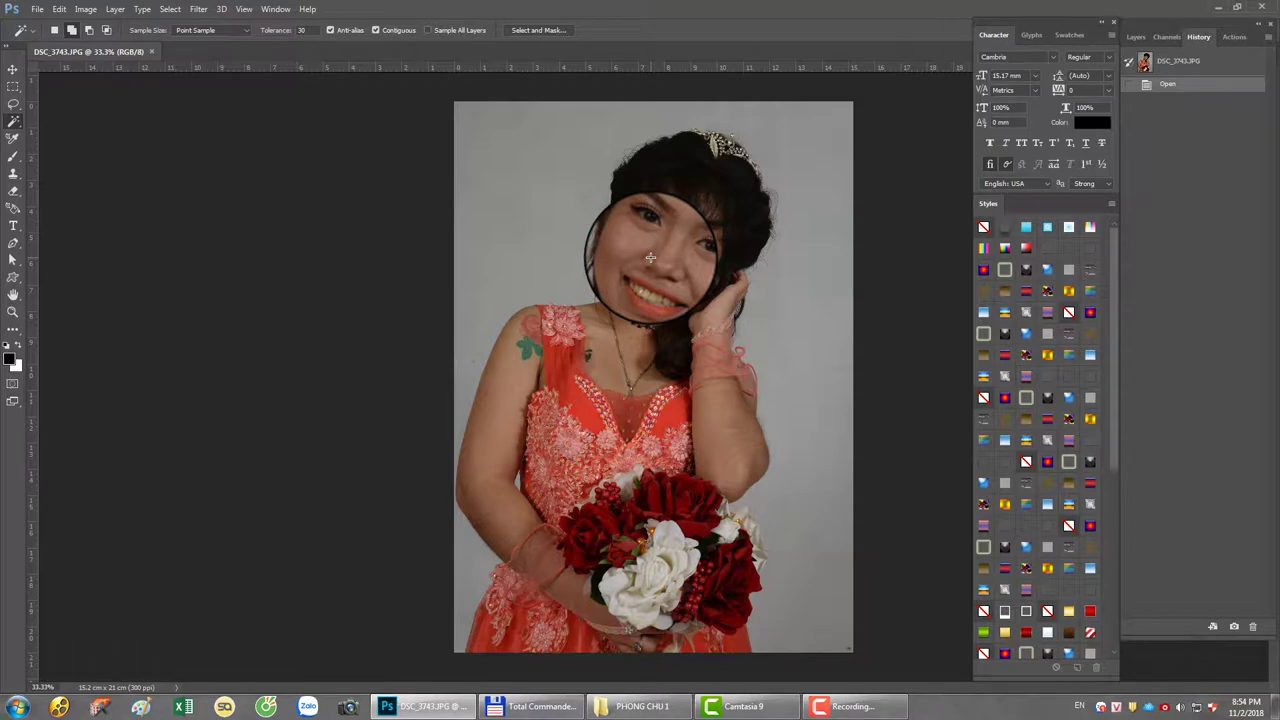
scroll(748, 296, up, 5)
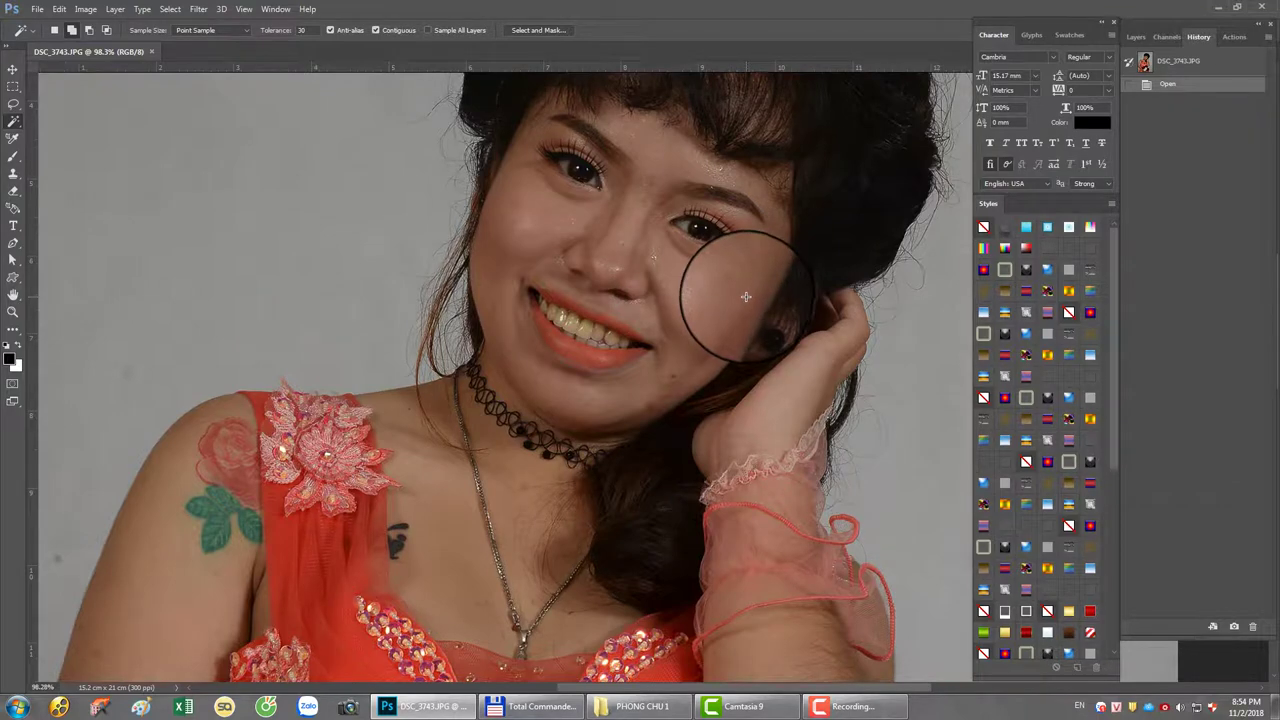
scroll(743, 296, down, 2)
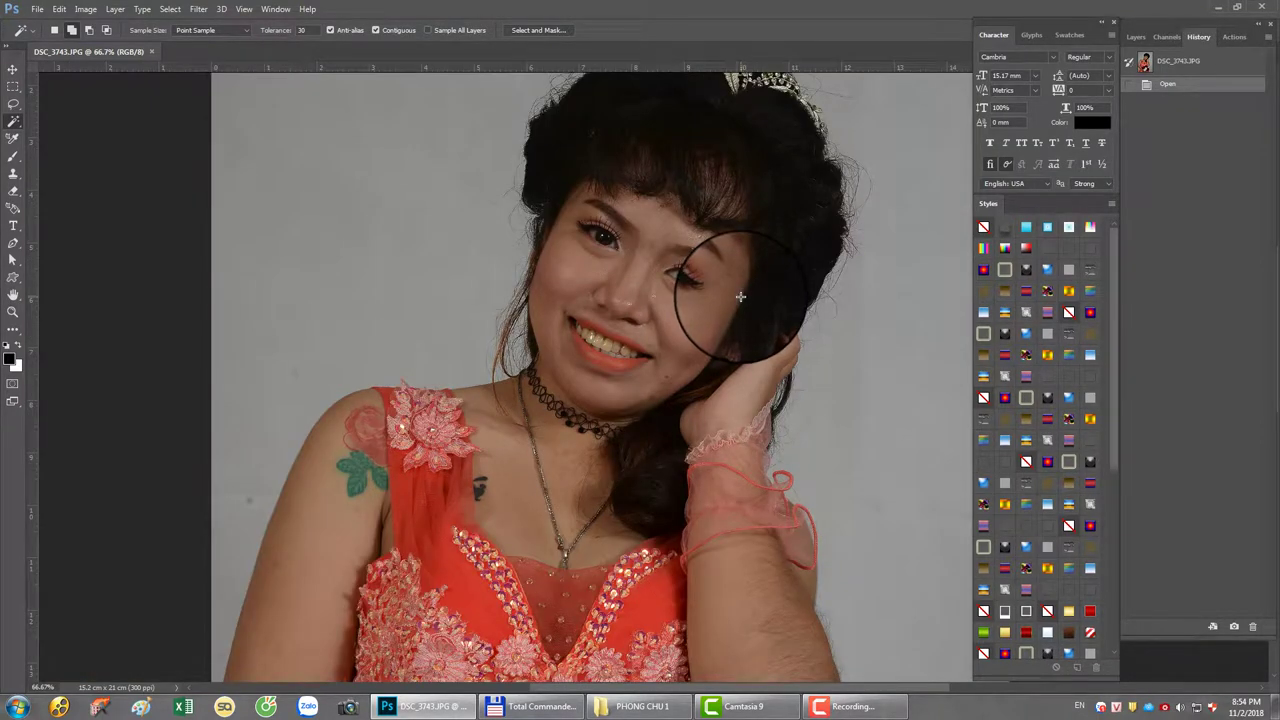
scroll(740, 296, down, 1)
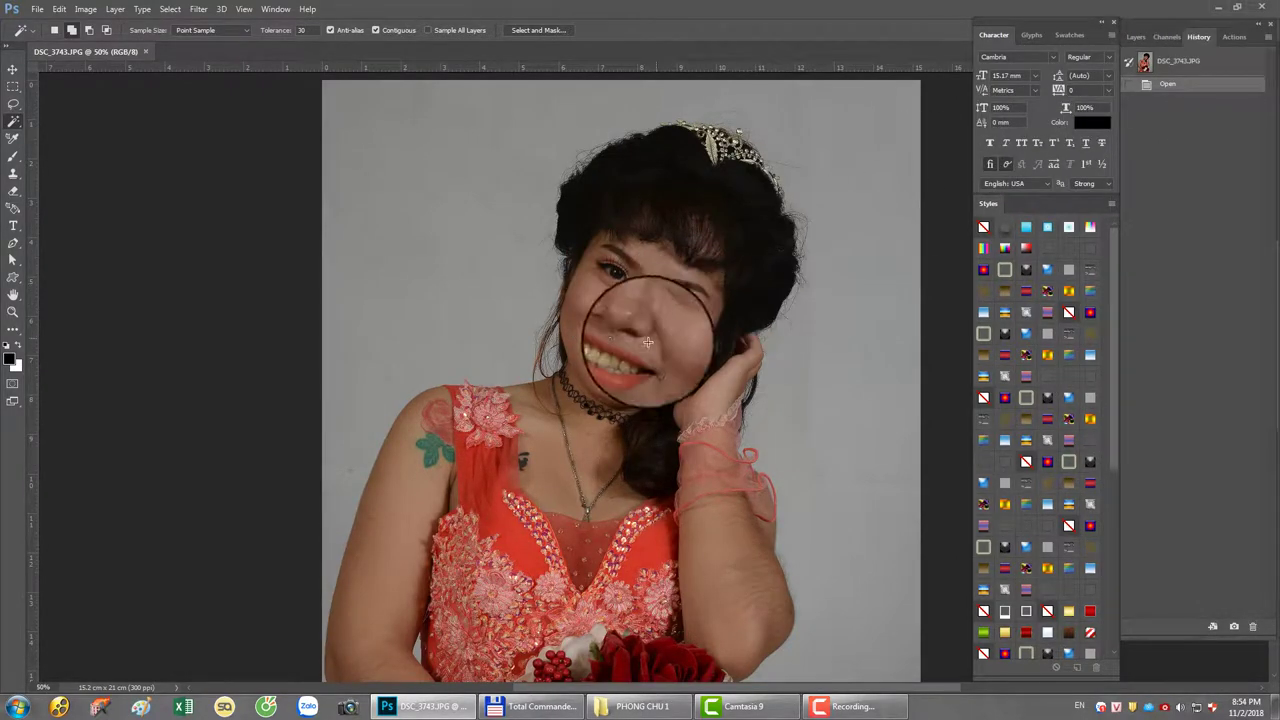
scroll(671, 335, up, 4)
scroll(710, 403, down, 1)
scroll(708, 377, down, 1)
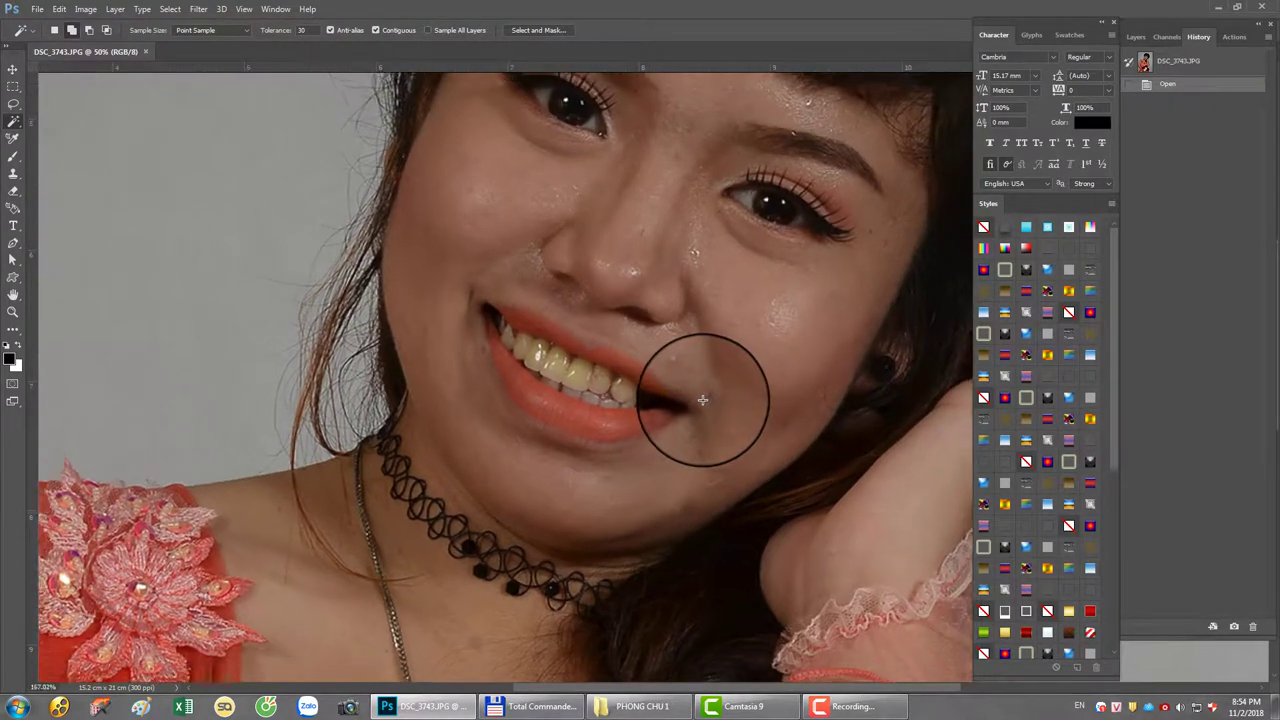
scroll(703, 380, down, 1)
scroll(671, 371, down, 1)
scroll(640, 368, down, 1)
scroll(647, 364, down, 1)
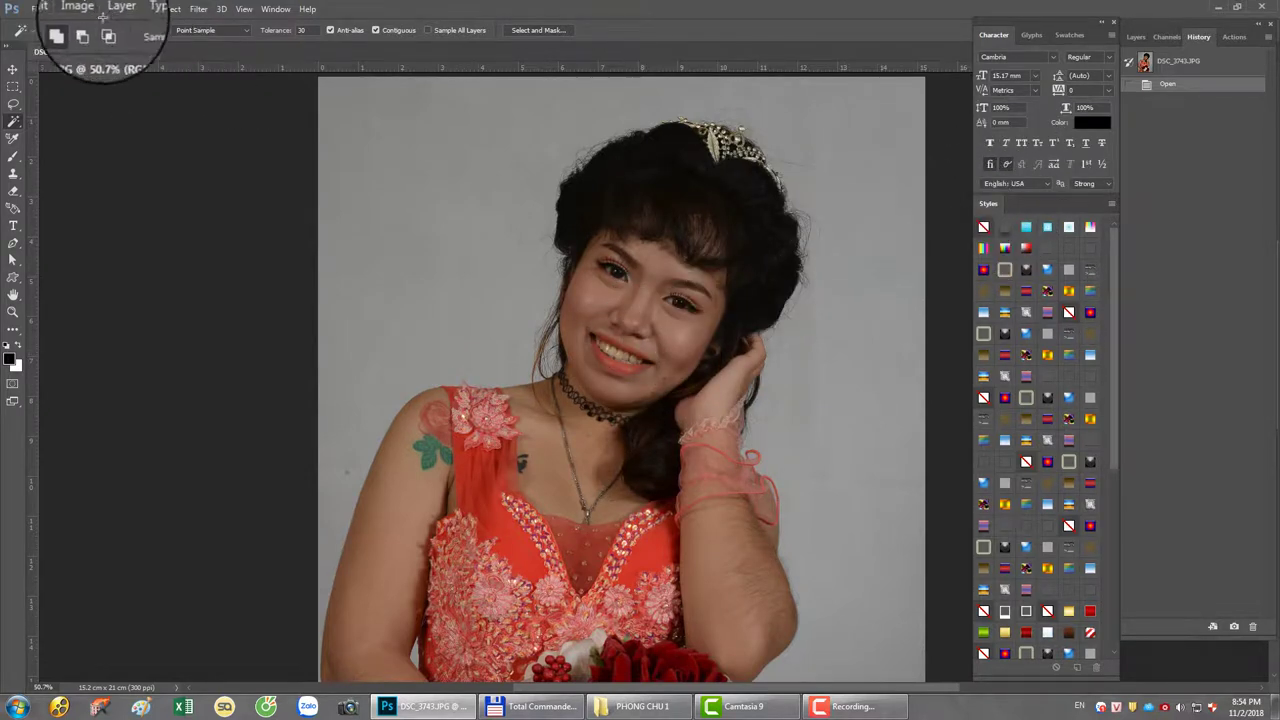
Step: Lift the Curves midpoint to brighten the orange-dress portrait's midtones
click(88, 10)
mouse_move(140, 42)
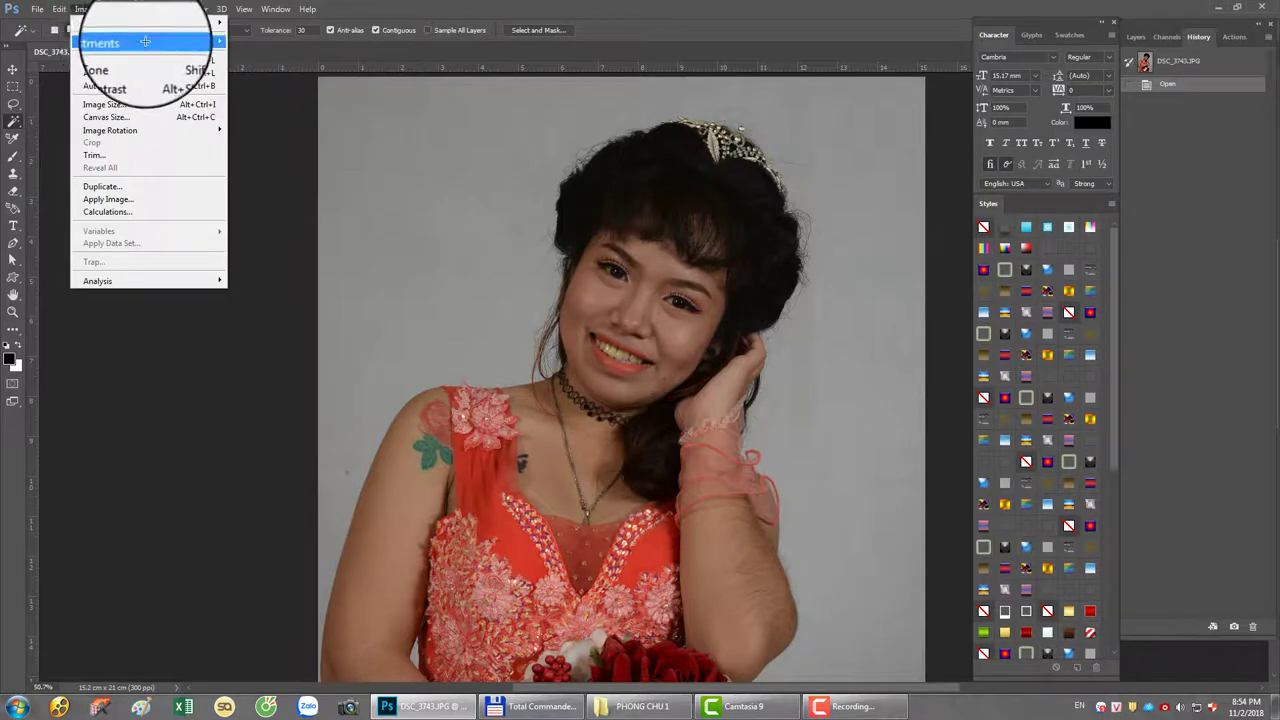
click(255, 67)
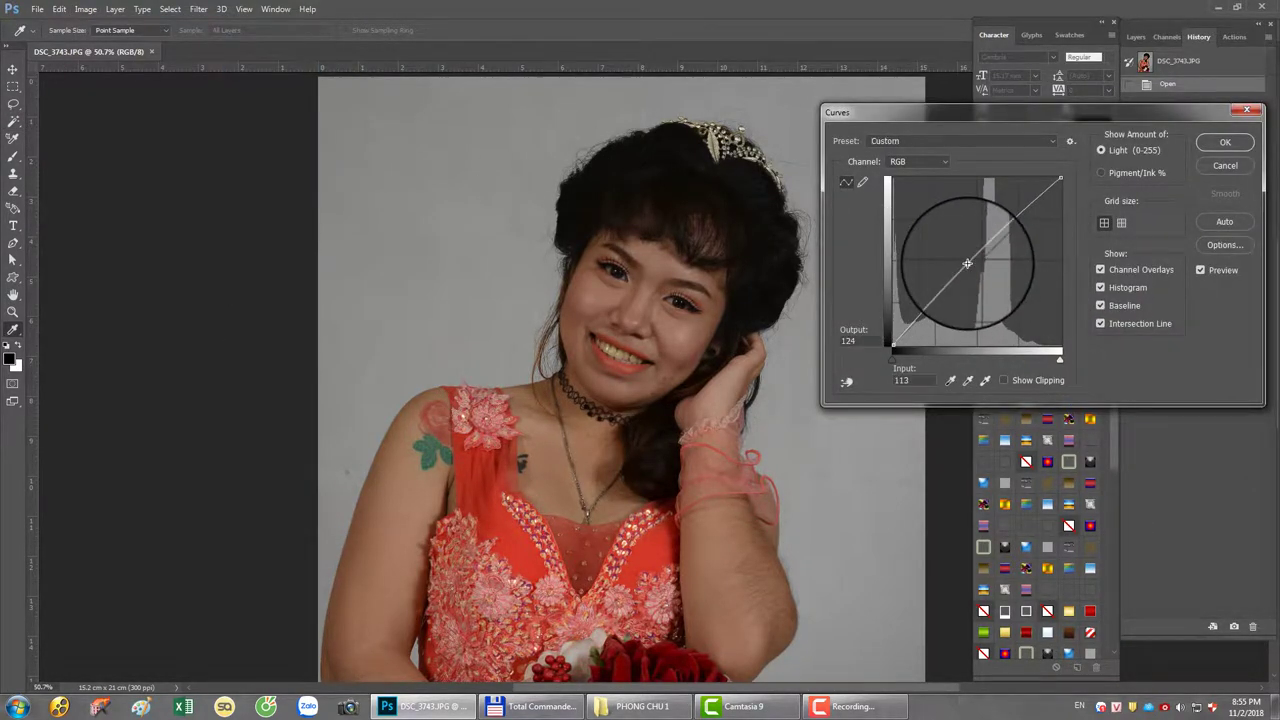
drag(967, 263, 962, 261)
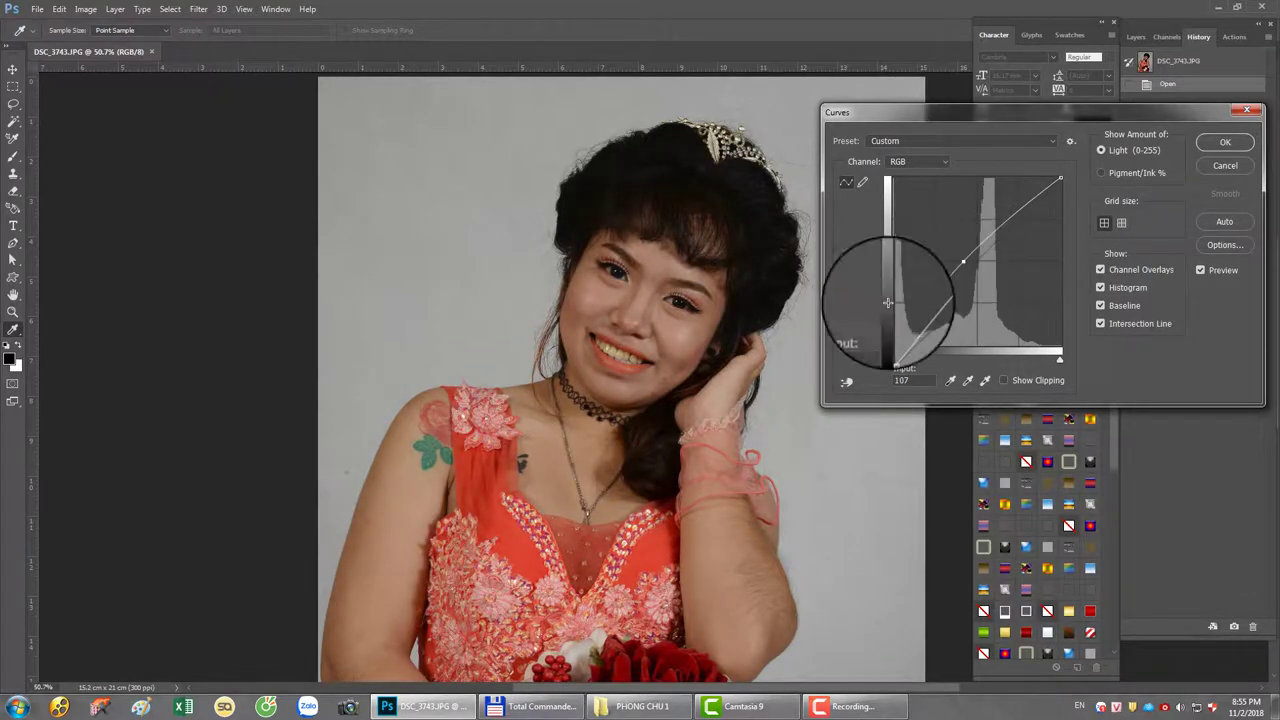
key(Return)
key(w)
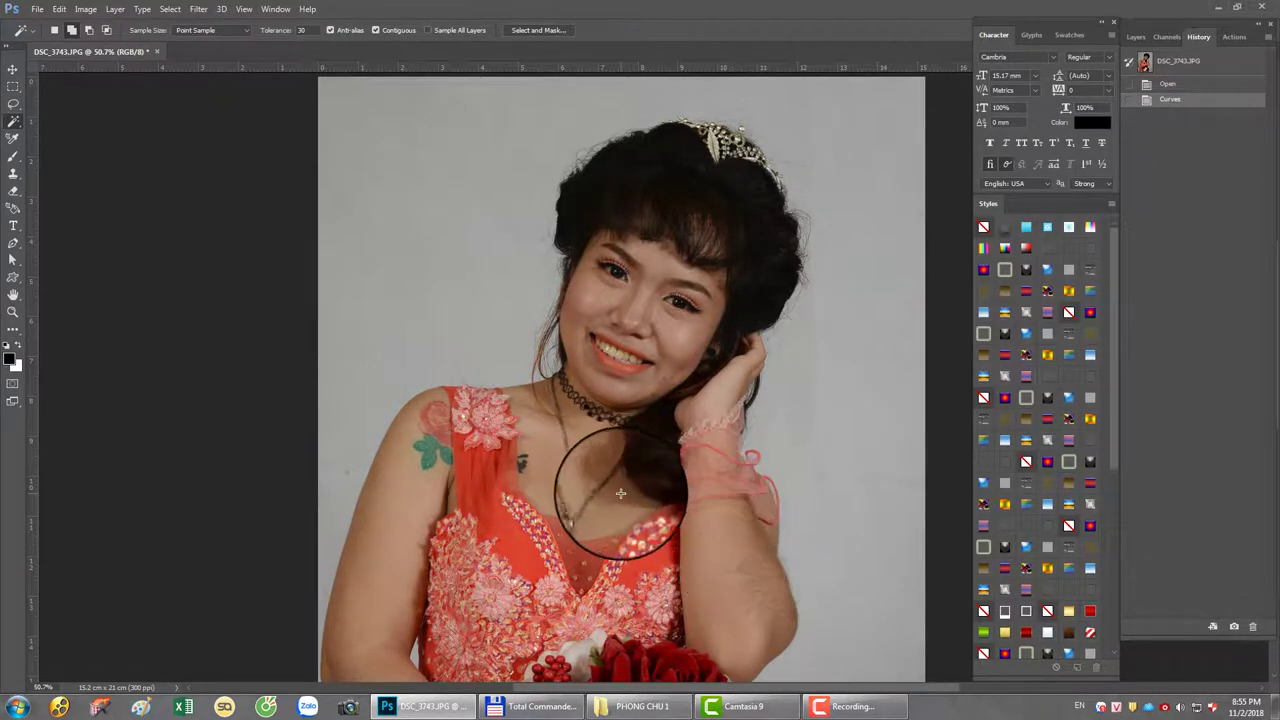
Step: Extend the Magic Wand selection to similar skin tones and feather it 20 pixels
right_click(762, 562)
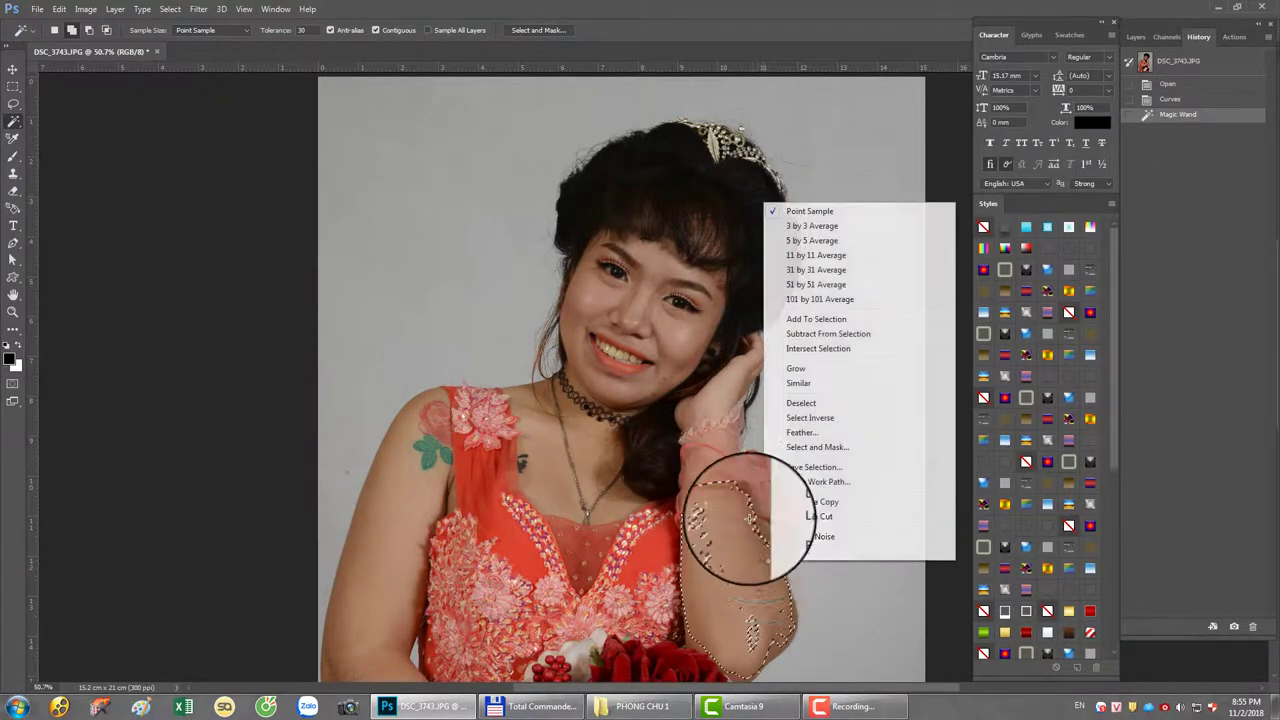
click(795, 383)
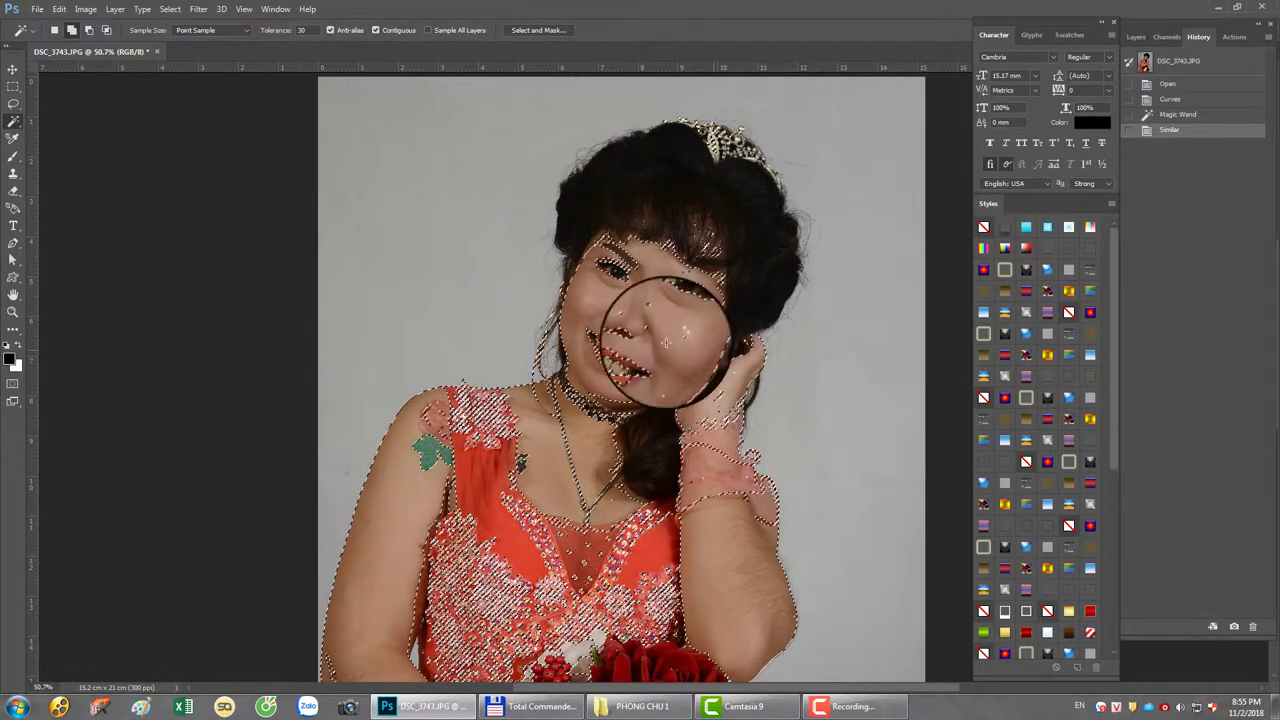
key(shift+F6)
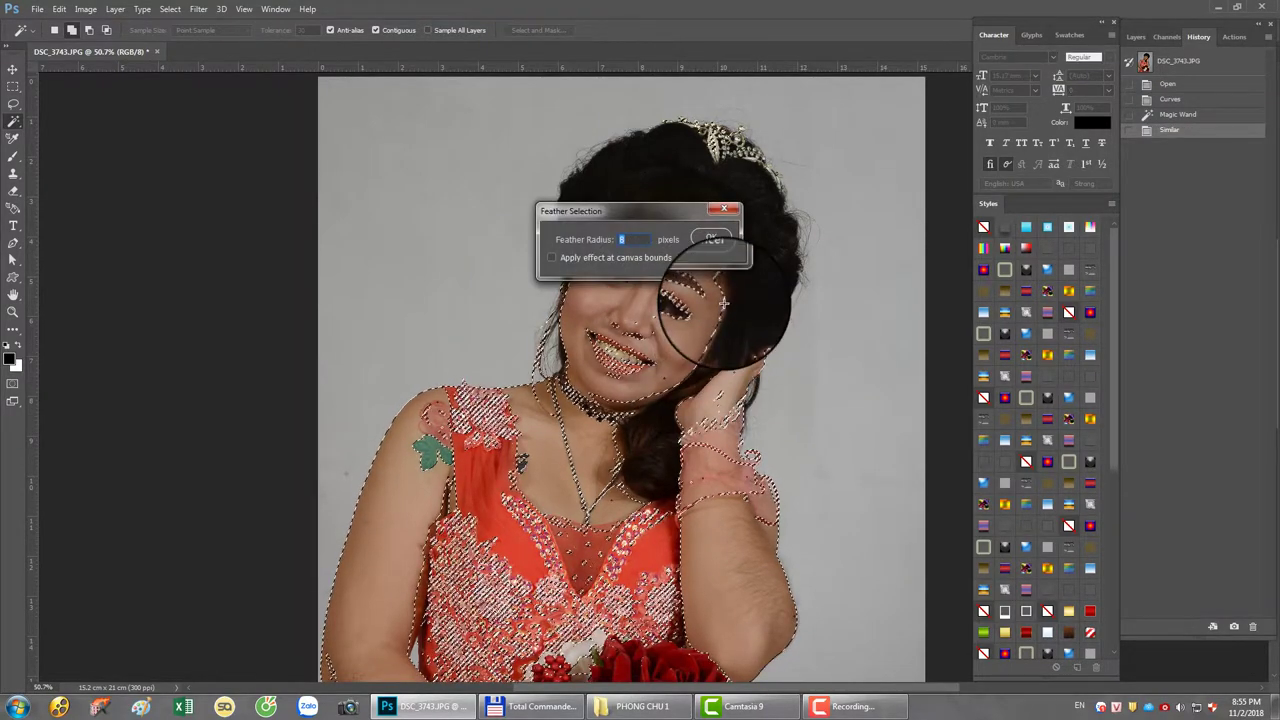
key(Return)
Step: Brighten the selected skin with a Levels midtone of 1.18, then deselect
key(ctrl+l)
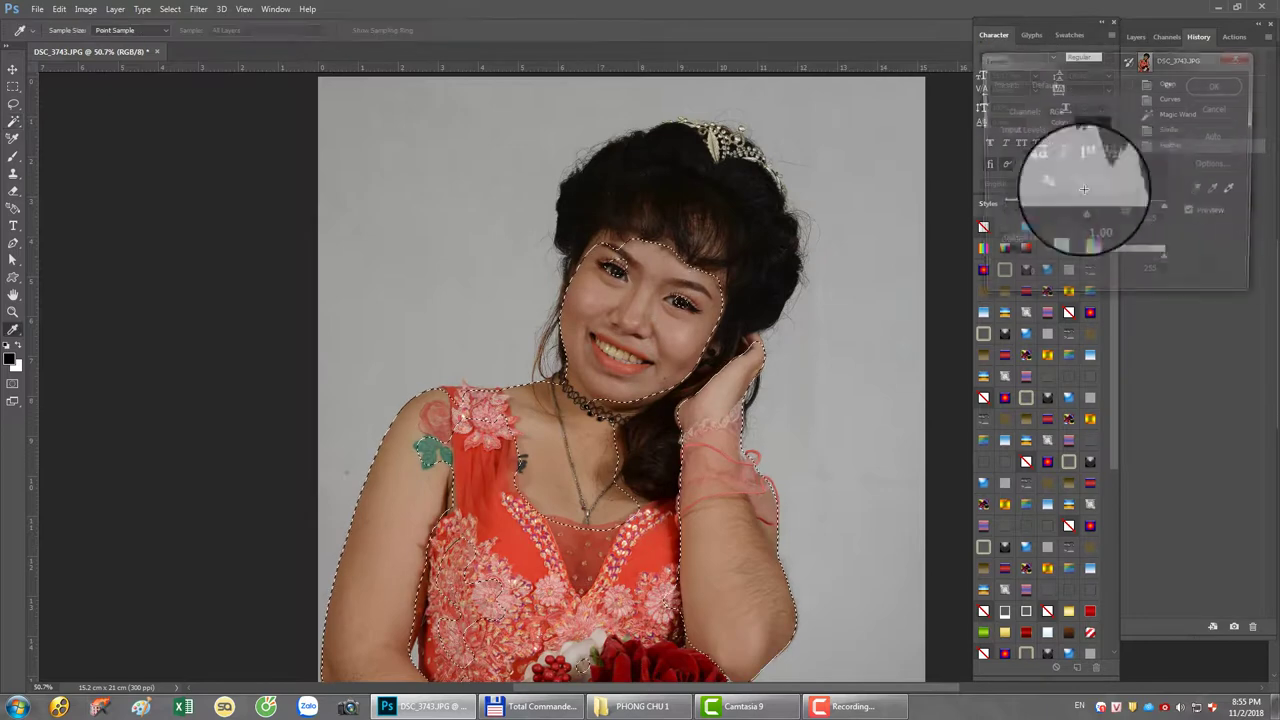
drag(1088, 209, 1074, 209)
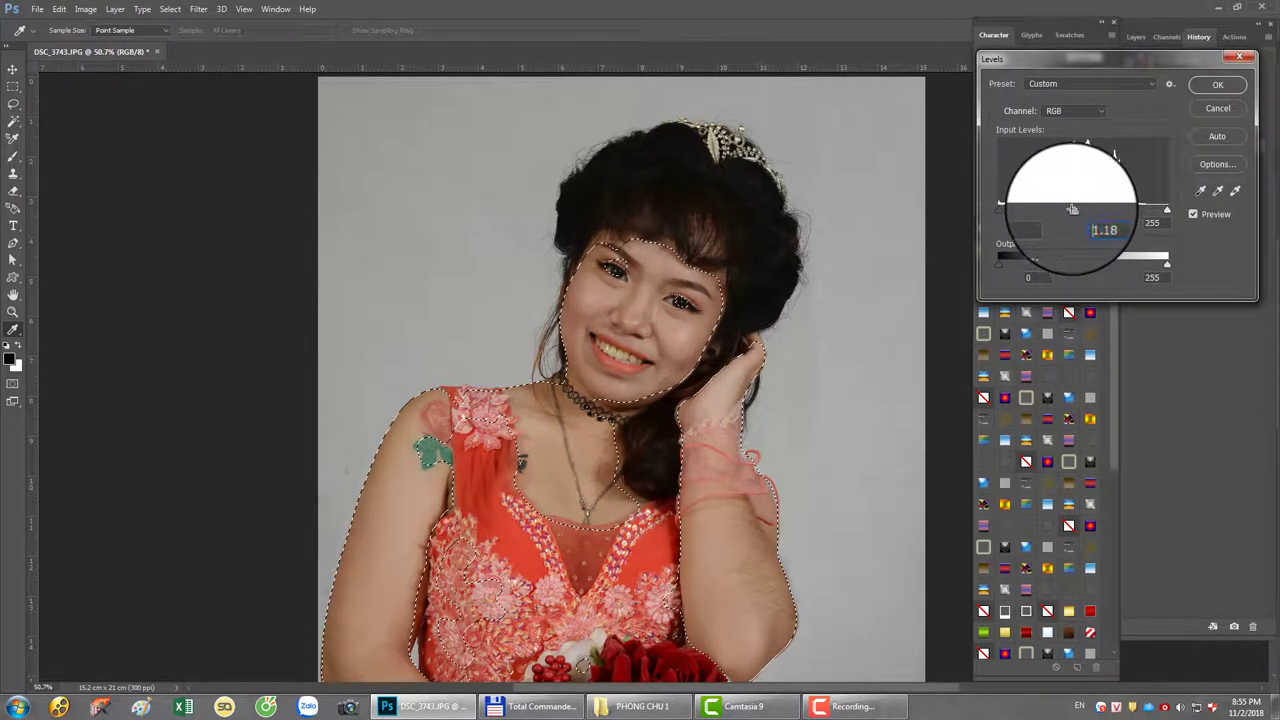
key(Return)
key(ctrl+d)
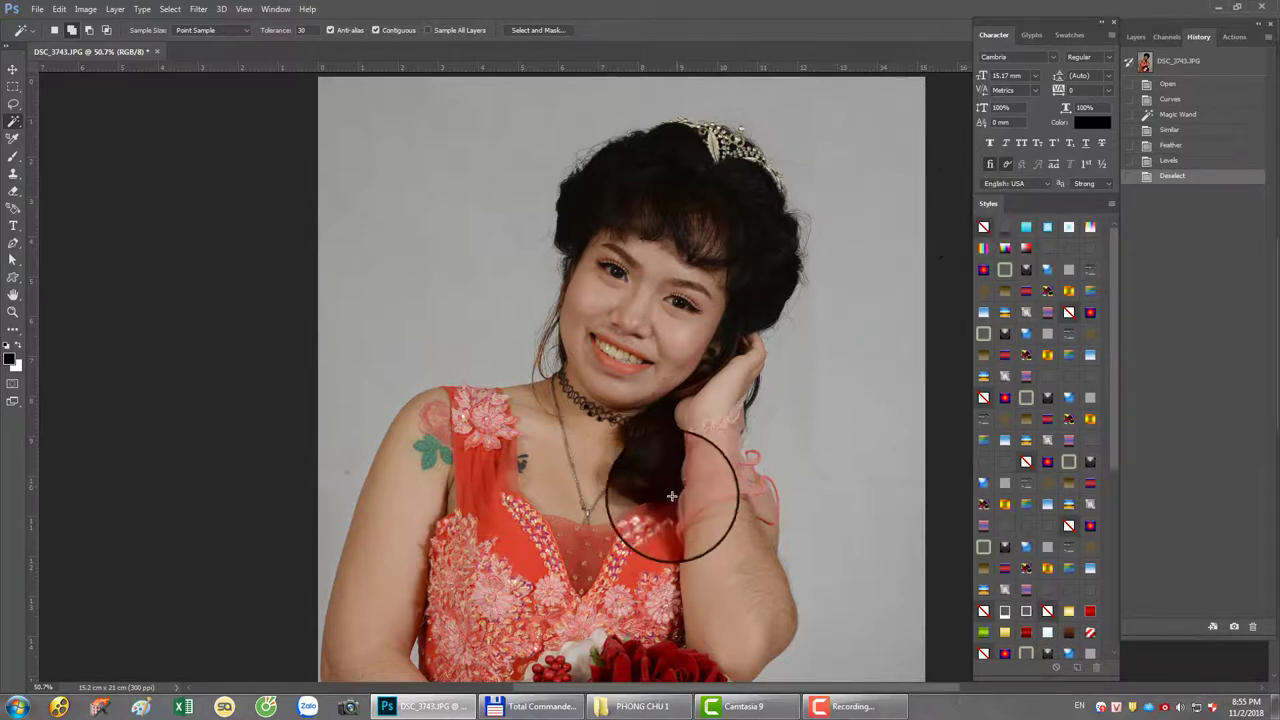
Step: Run the recorded action applying Levels to the inverse of the loaded selection, then deselect
key(F2)
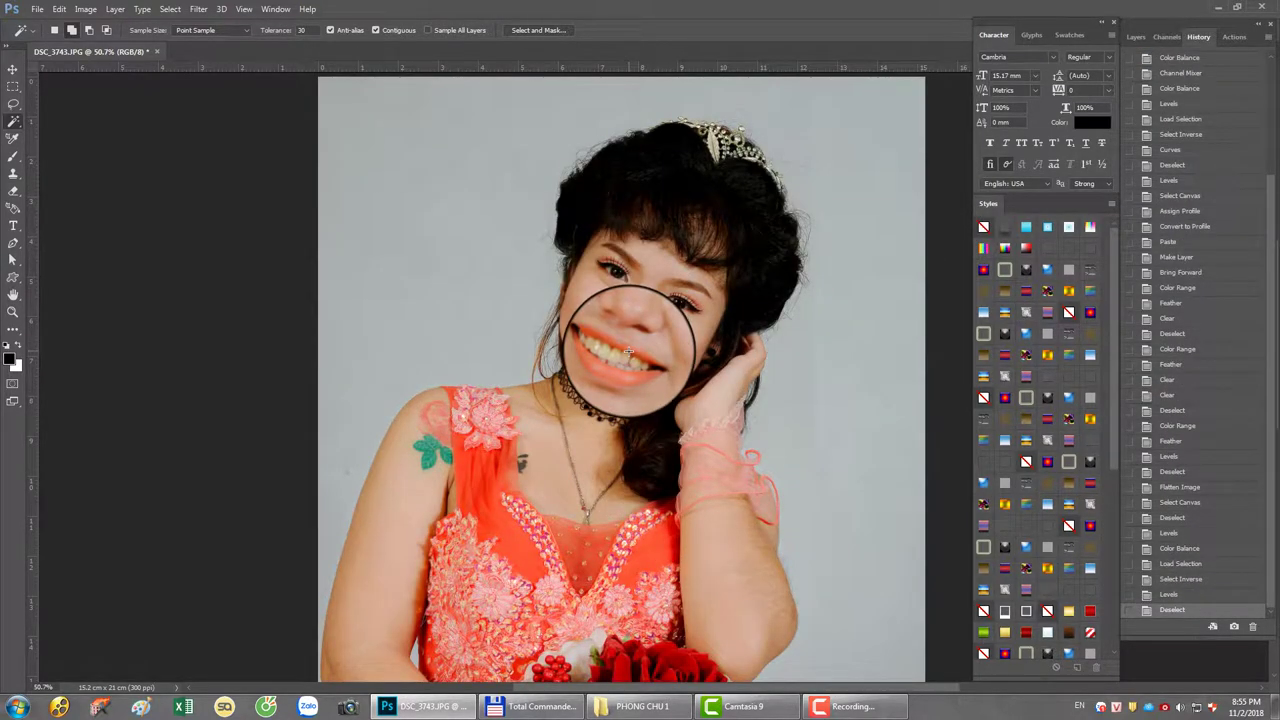
scroll(634, 314, up, 1)
scroll(623, 337, up, 1)
scroll(608, 371, up, 1)
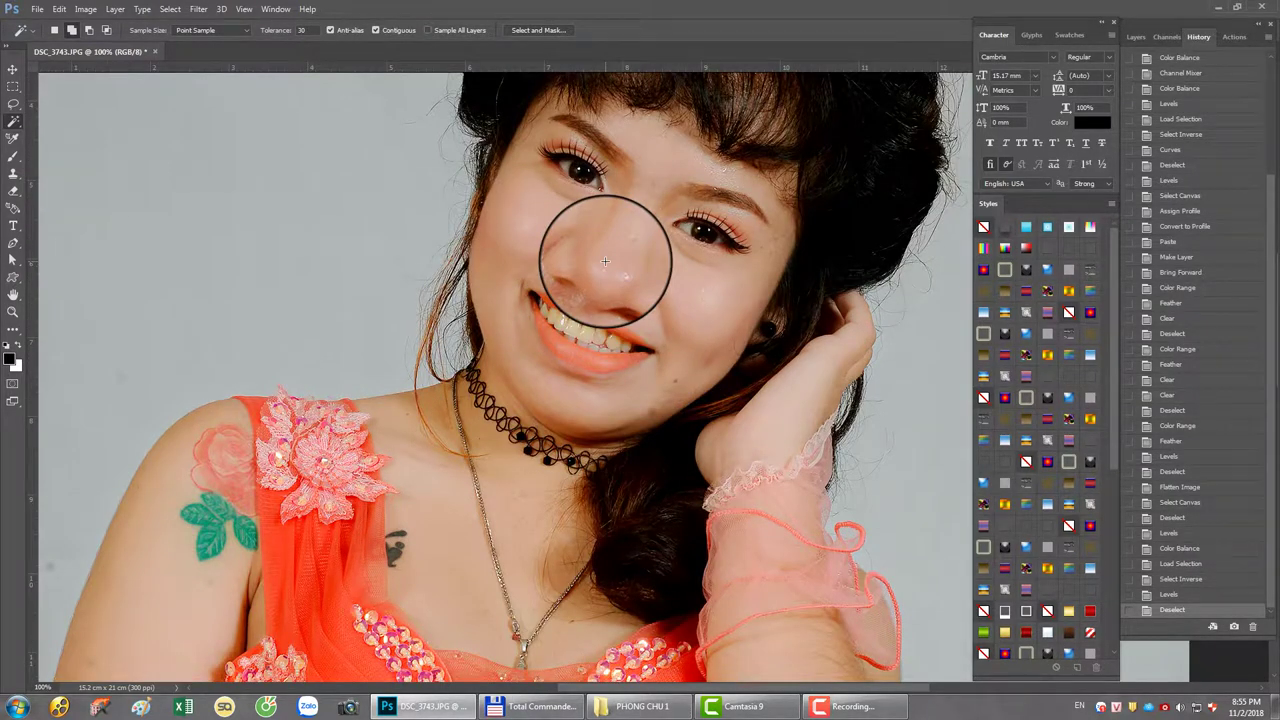
scroll(605, 261, down, 1)
scroll(672, 268, up, 1)
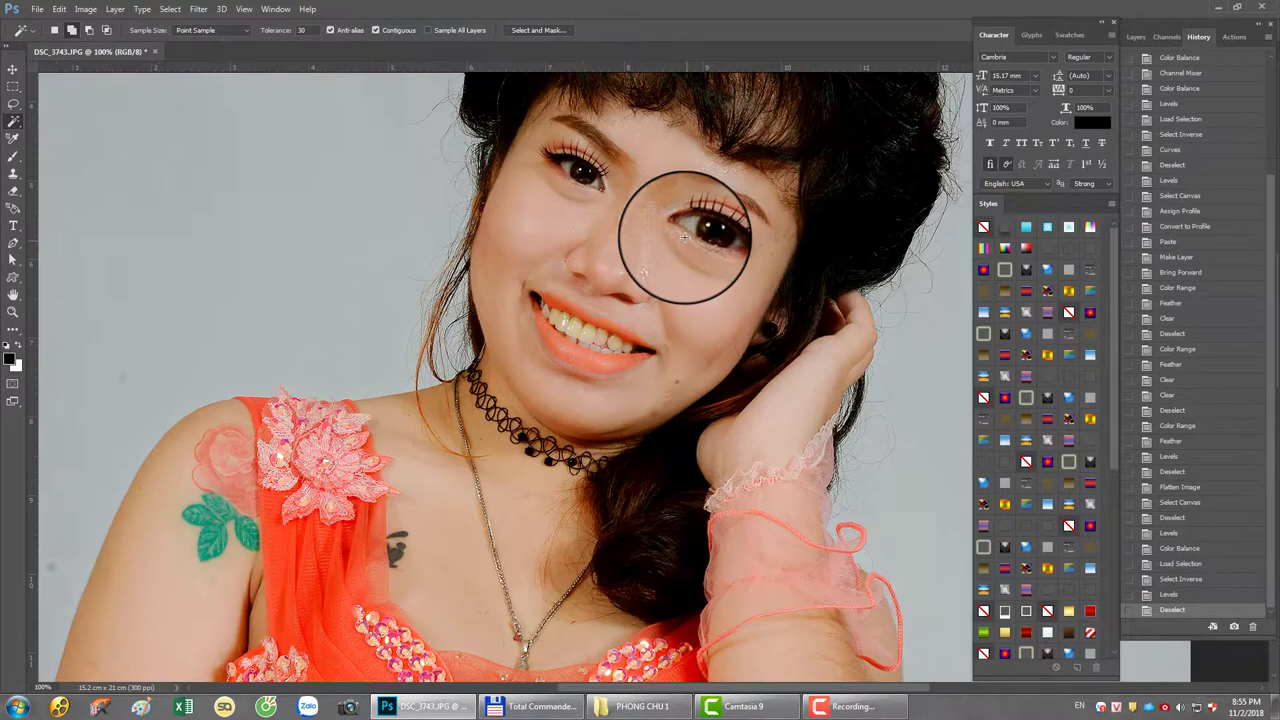
scroll(684, 232, up, 1)
scroll(677, 243, down, 2)
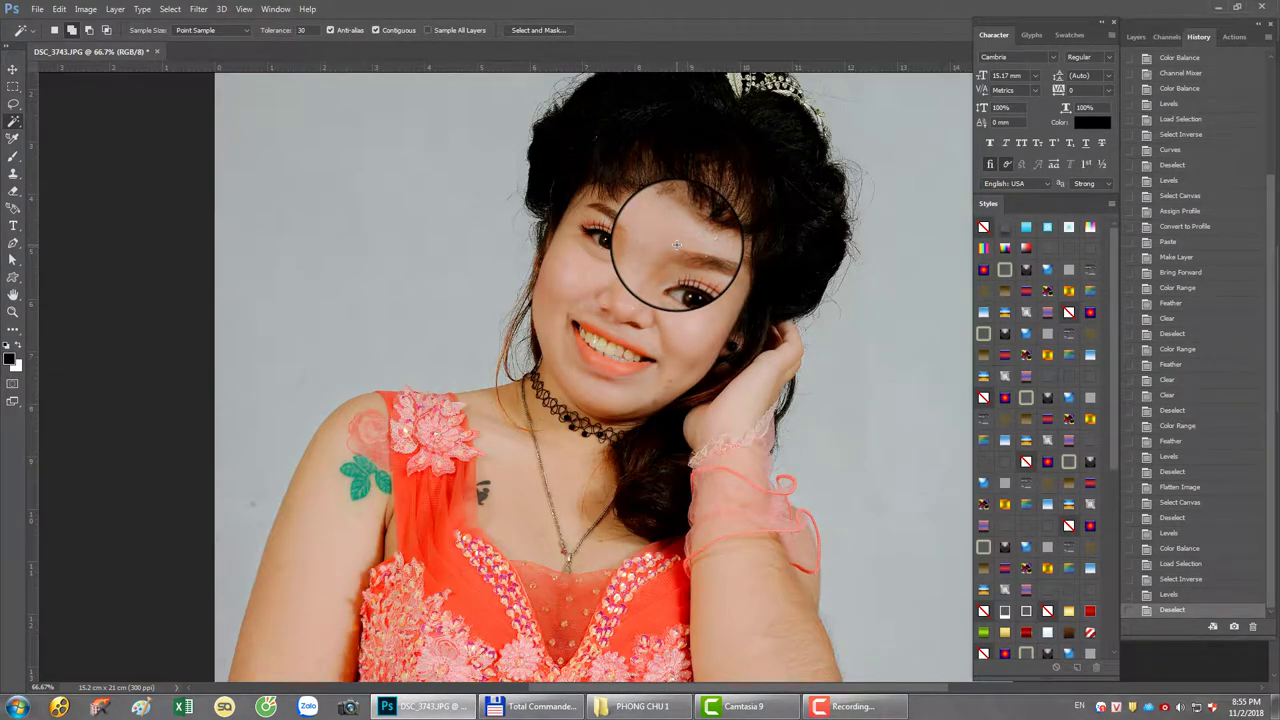
scroll(677, 243, down, 1)
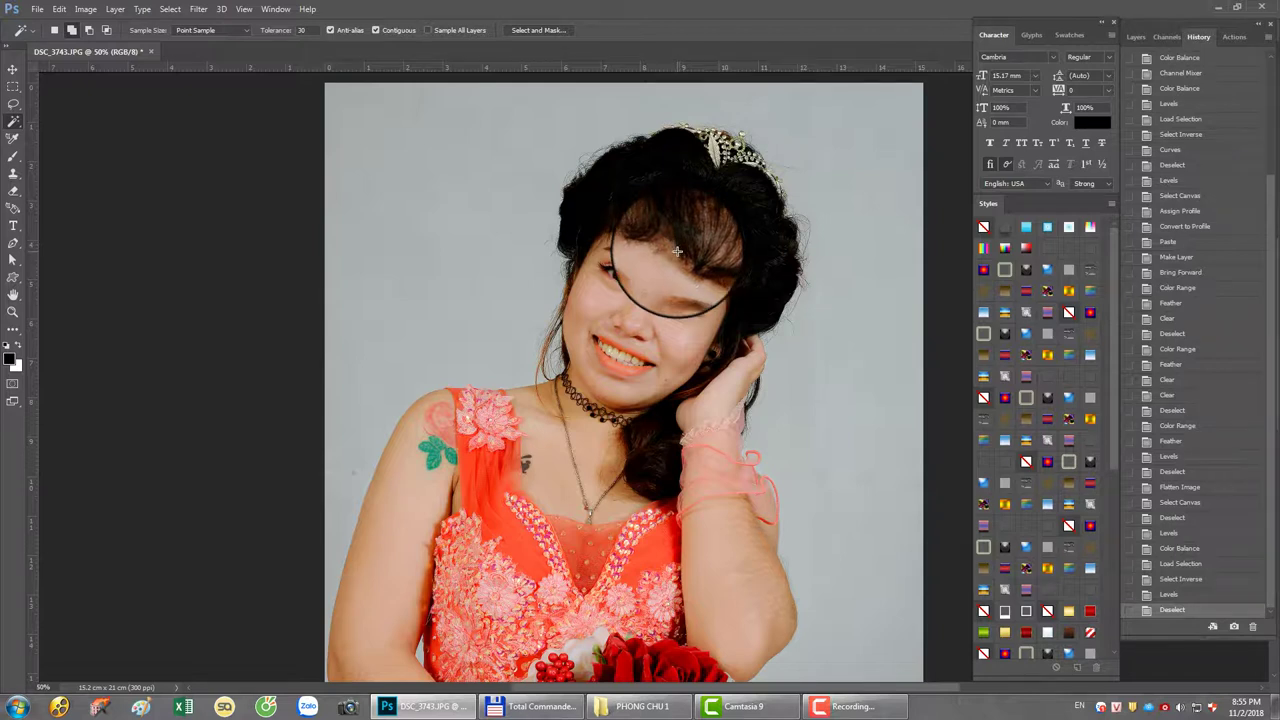
mouse_move(677, 252)
mouse_down()
mouse_move(768, 229)
mouse_move(694, 219)
mouse_up()
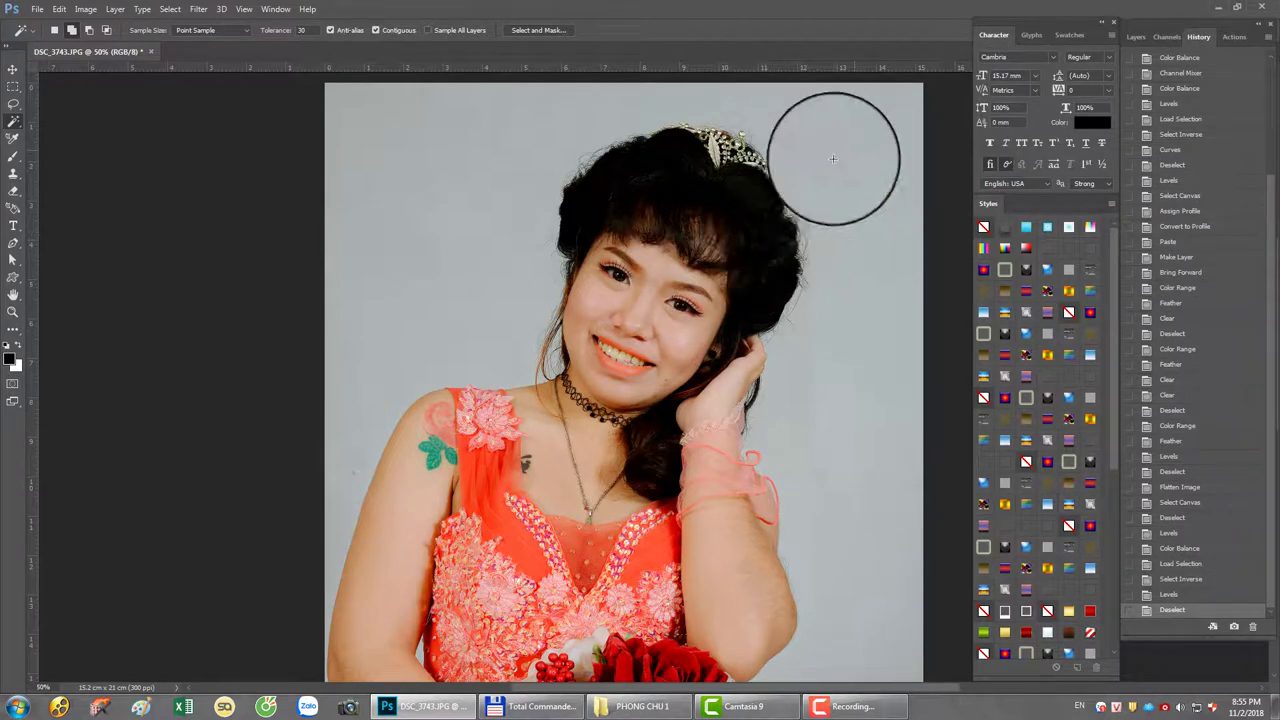
Step: Shift the Color Balance midtones toward cyan (−17) and blue
key(ctrl+b)
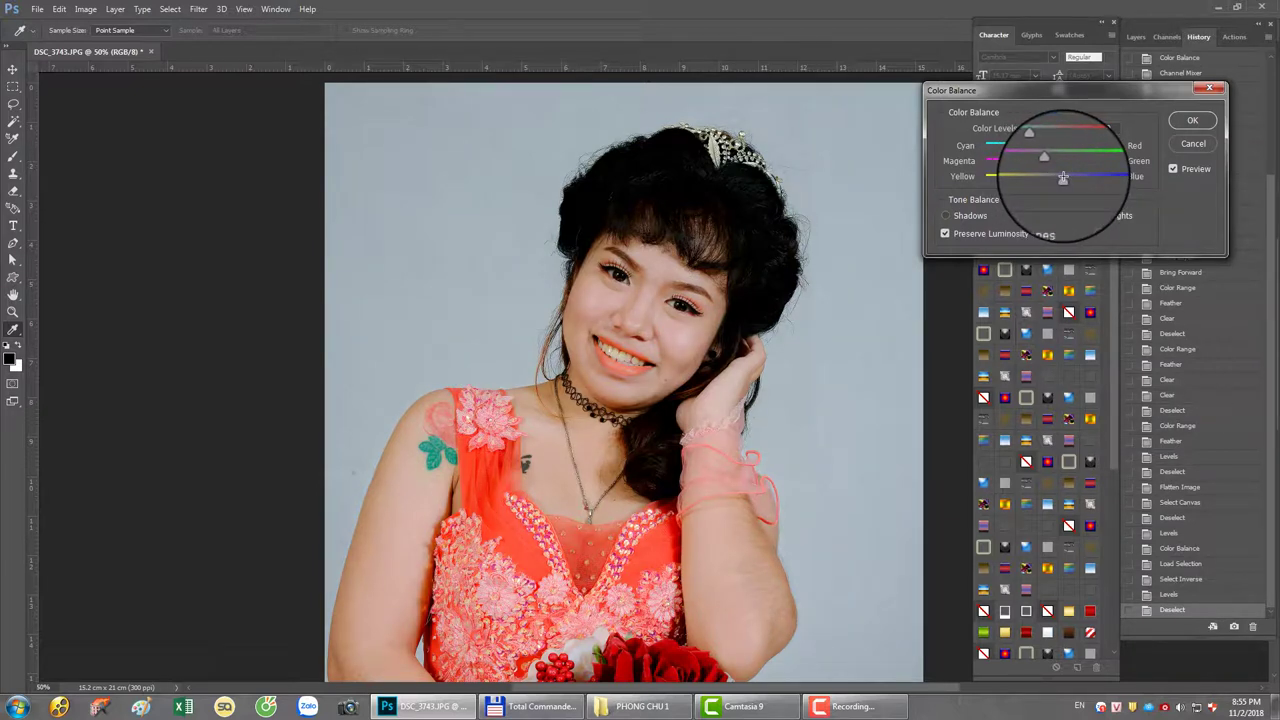
key(Return)
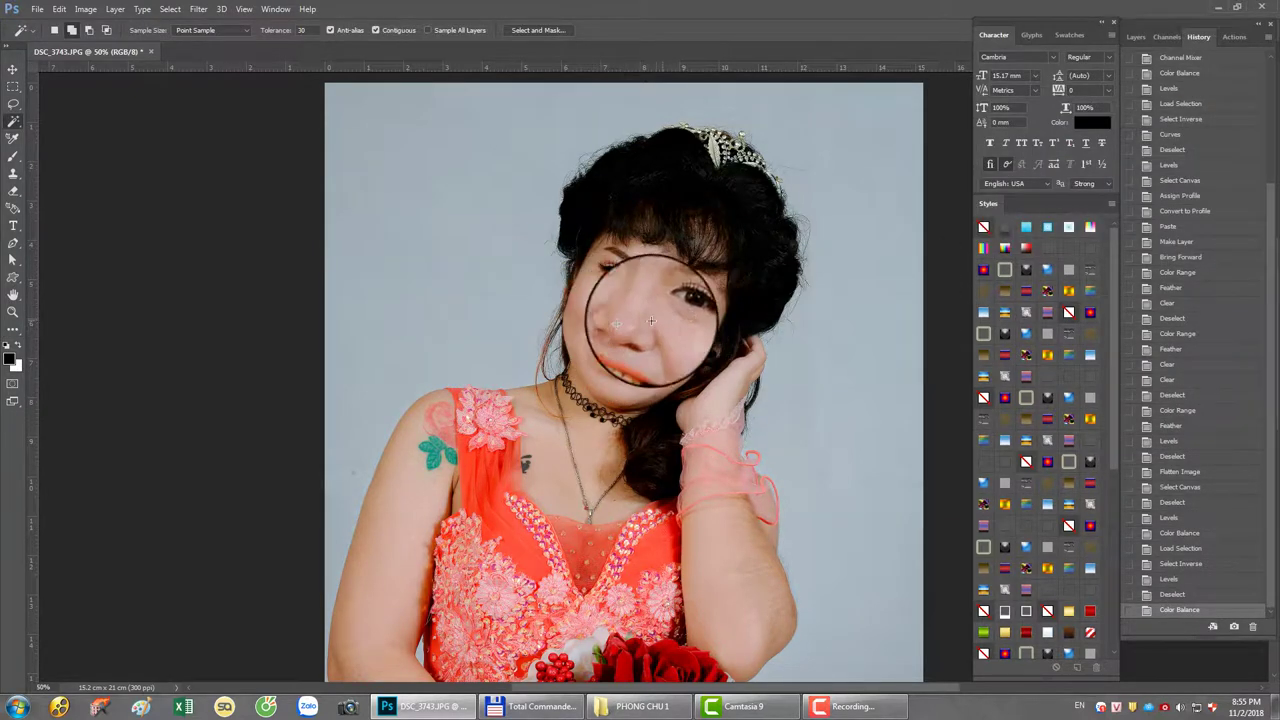
Step: Zoom into the face and reapply Reduce Noise to smooth the skin
scroll(630, 370, up, 1)
scroll(630, 370, up, 5)
scroll(680, 340, up, 1)
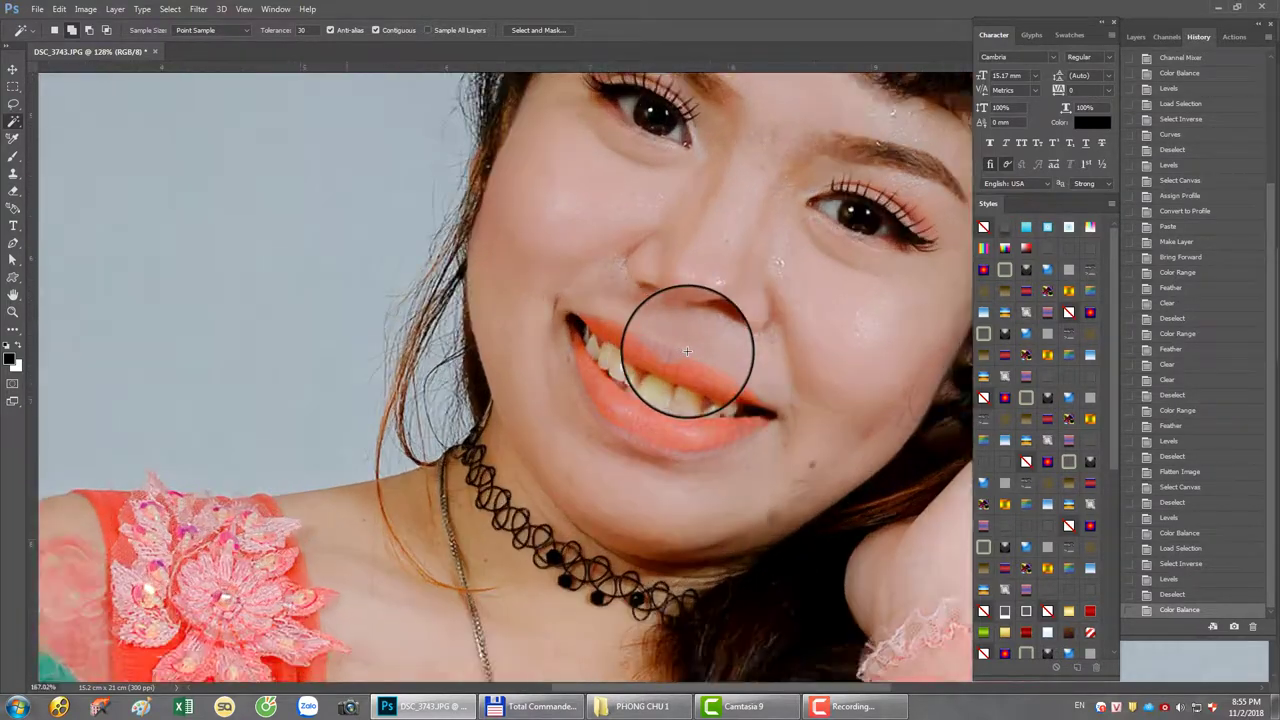
scroll(686, 343, up, 2)
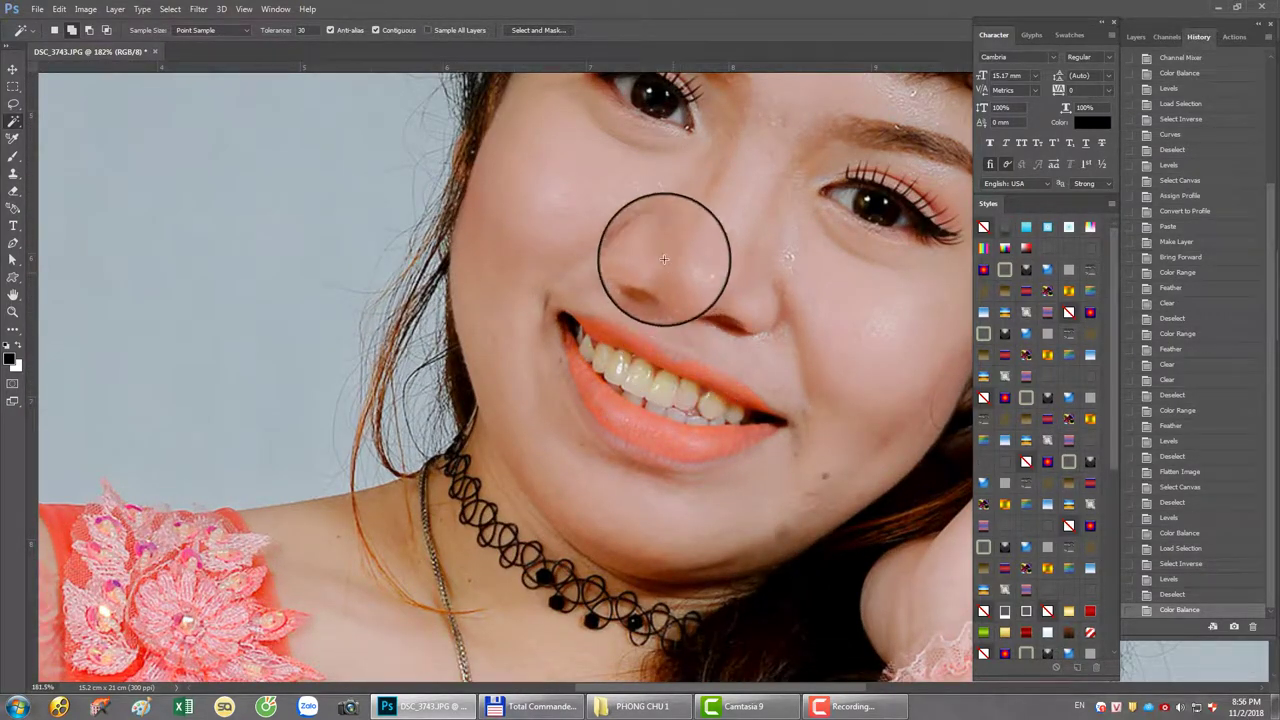
click(199, 9)
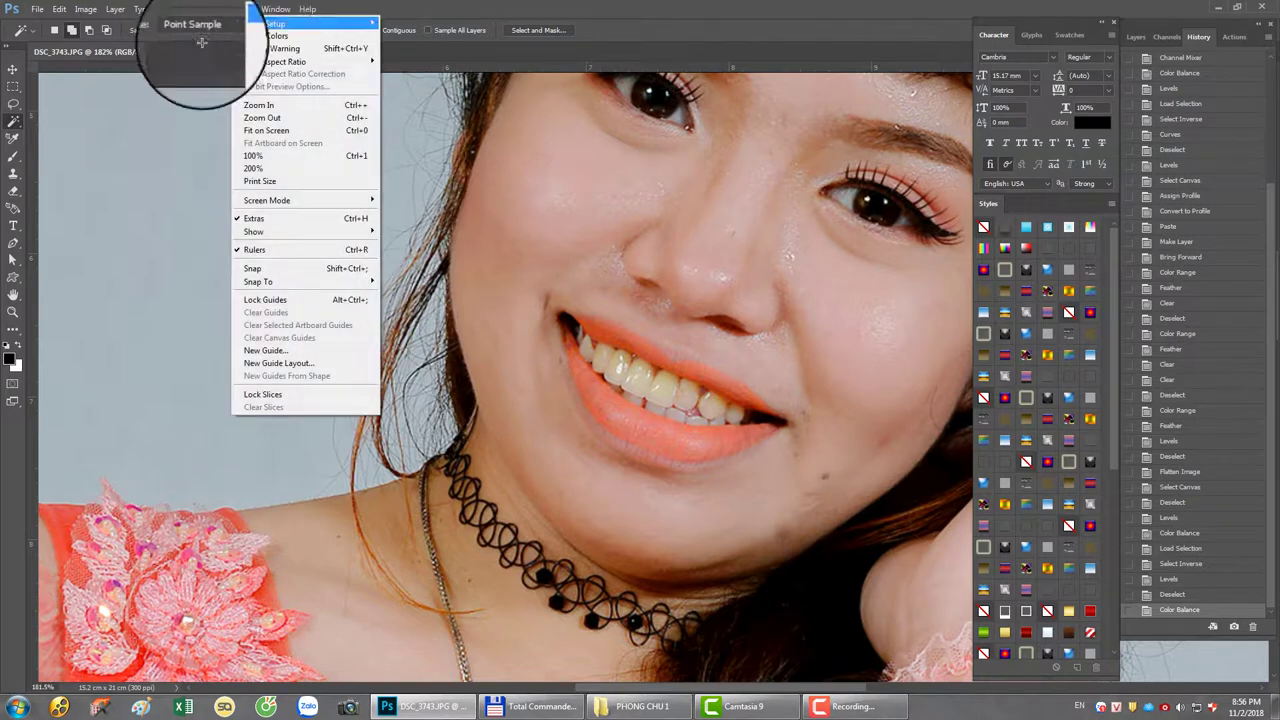
click(205, 22)
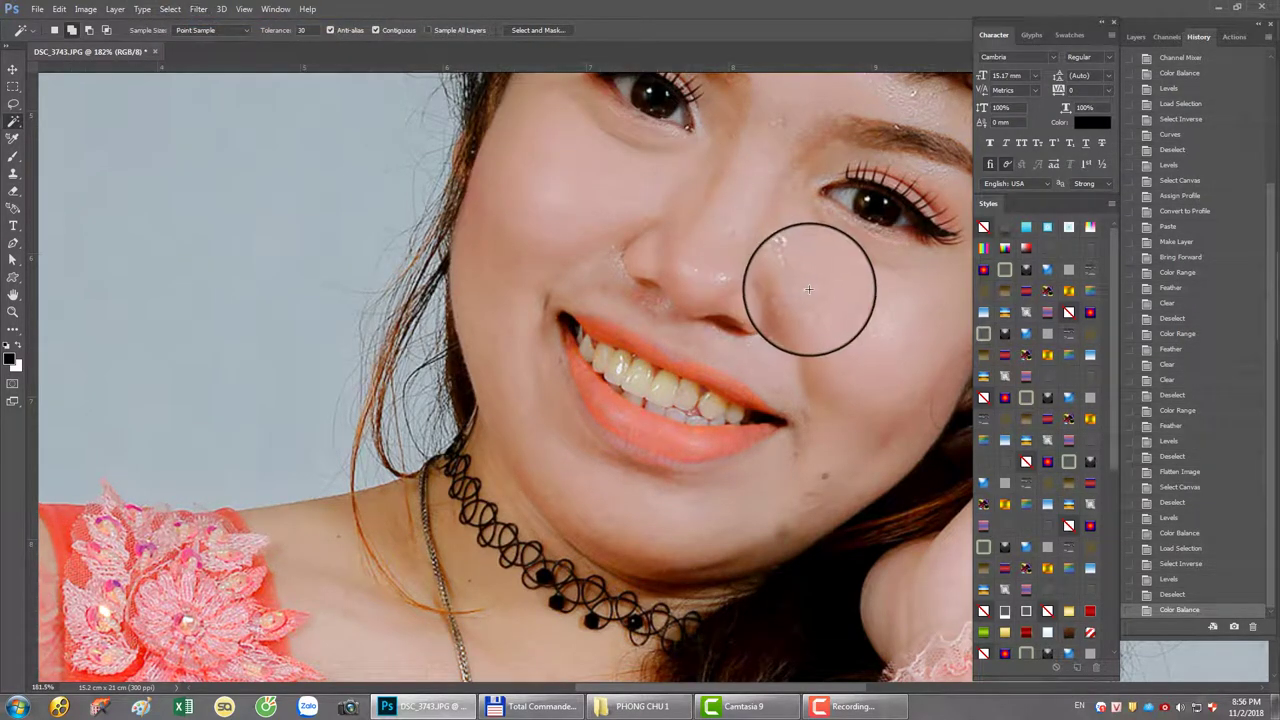
key(ctrl+minus)
key(ctrl+minus)
key(ctrl+minus)
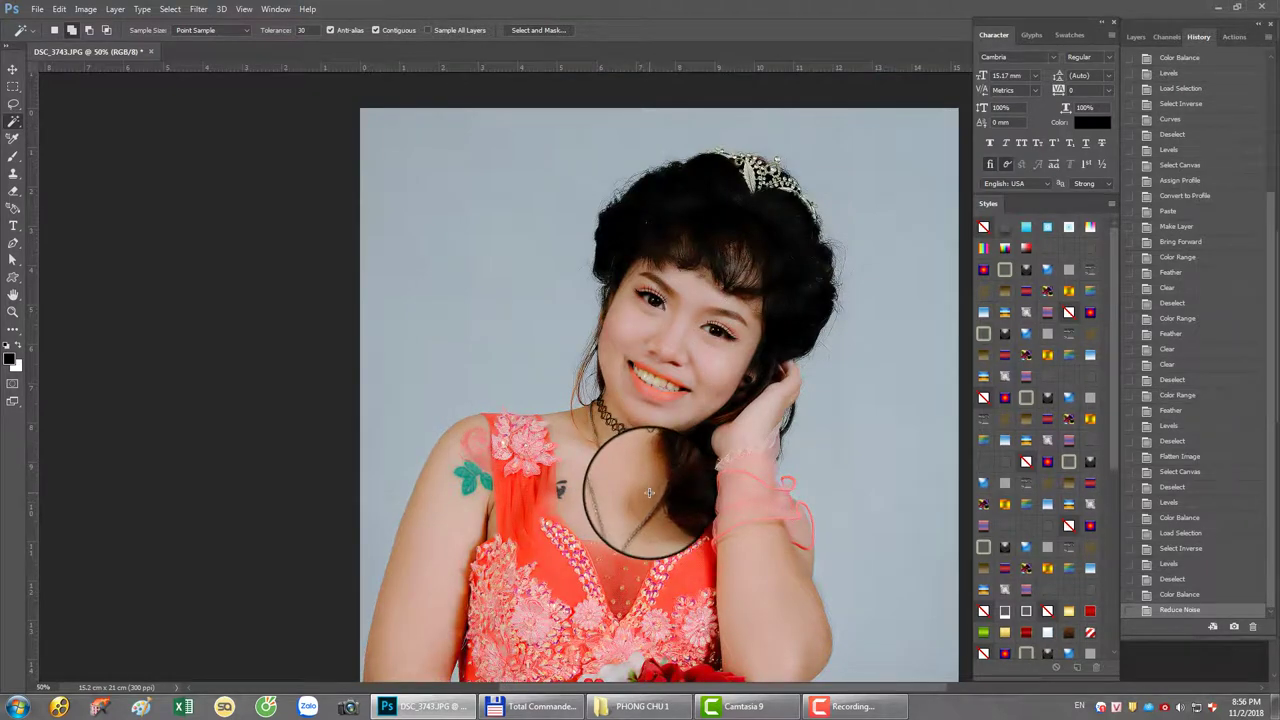
Step: Select the cheek and all similar skin tones, feathered by 20 pixels
click(649, 492)
right_click(649, 492)
click(688, 316)
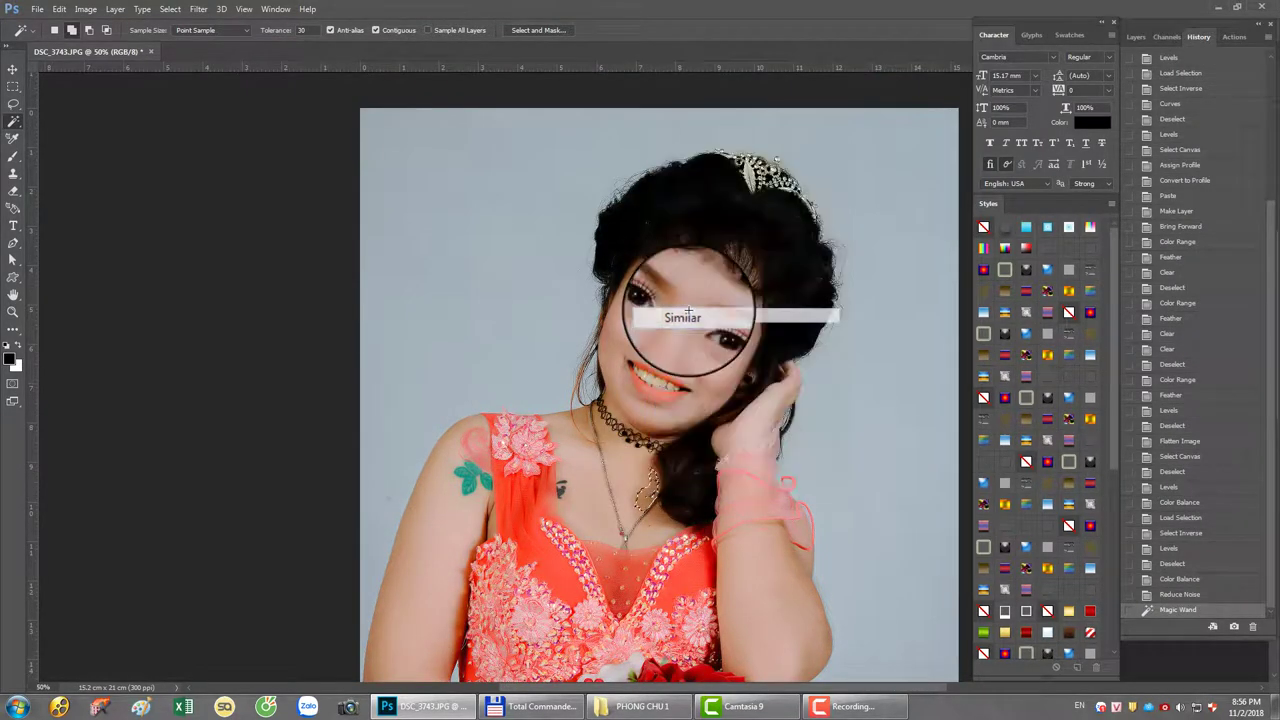
key(shift+F6)
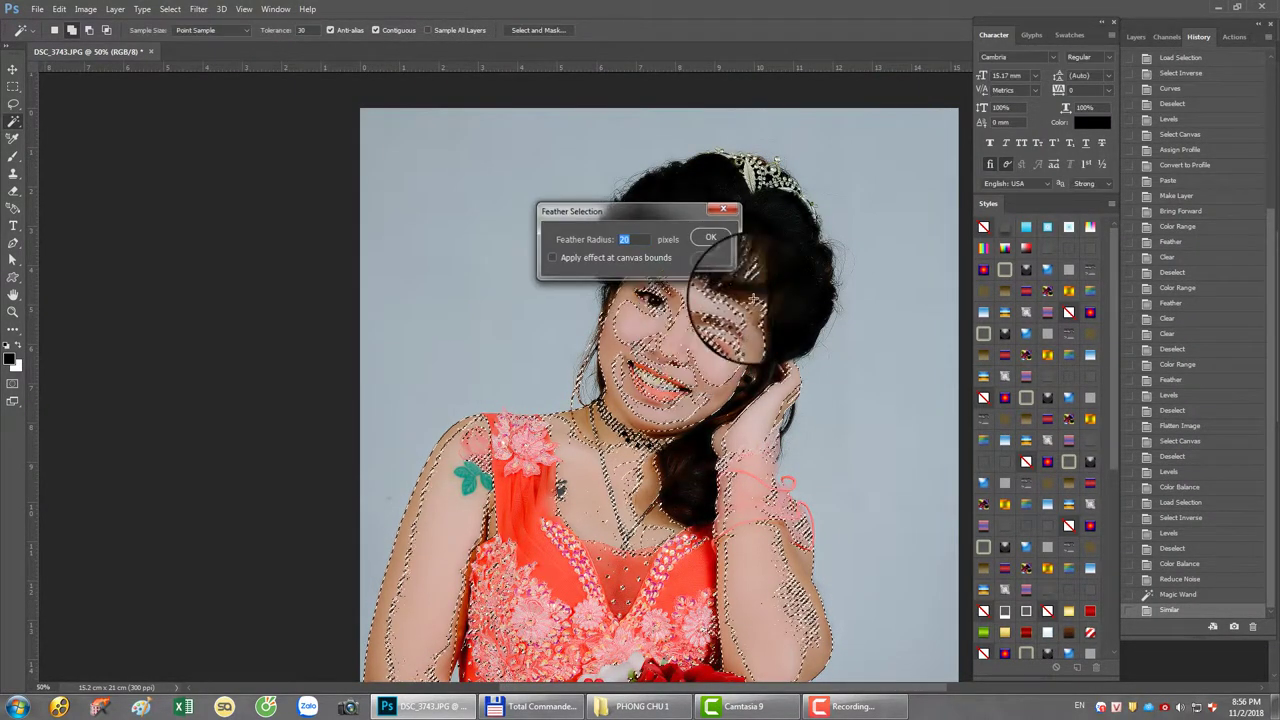
key(Return)
Step: Lift the selected skin to a Levels midtone of 1.15, dismiss the warning, and deselect
key(ctrl+l)
drag(1084, 209, 1074, 209)
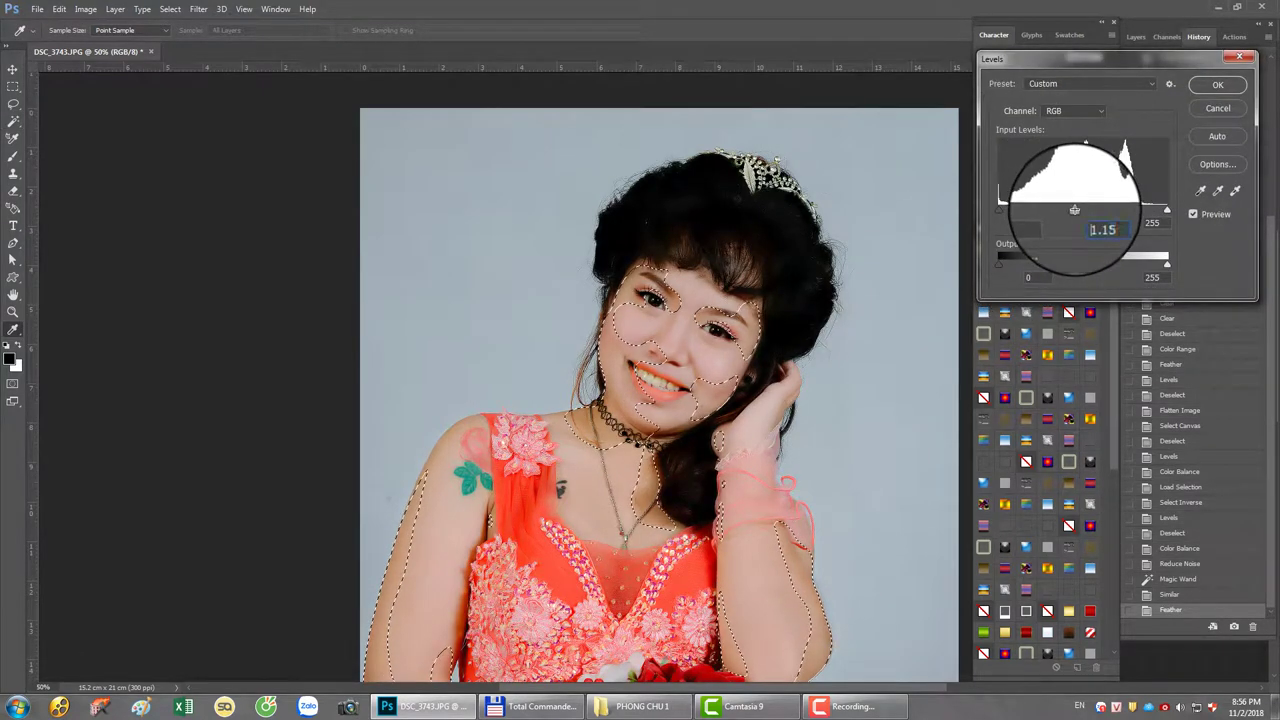
key(Return)
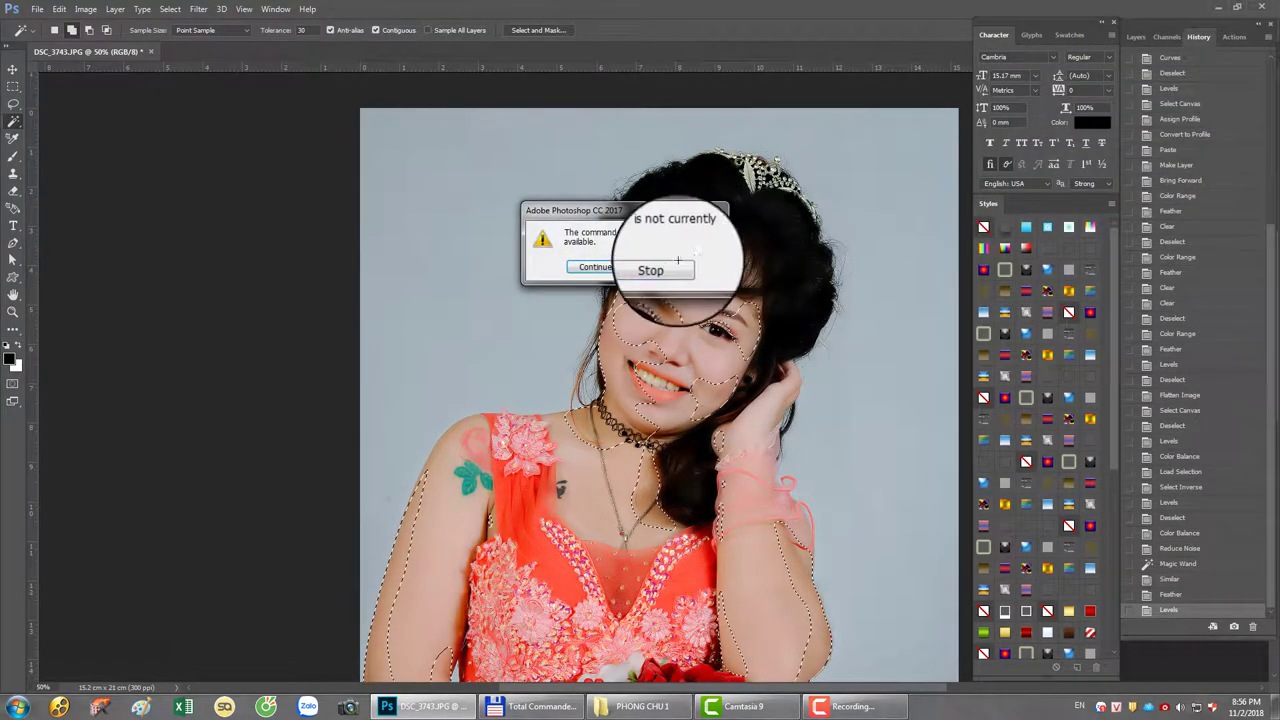
click(674, 264)
key(ctrl+d)
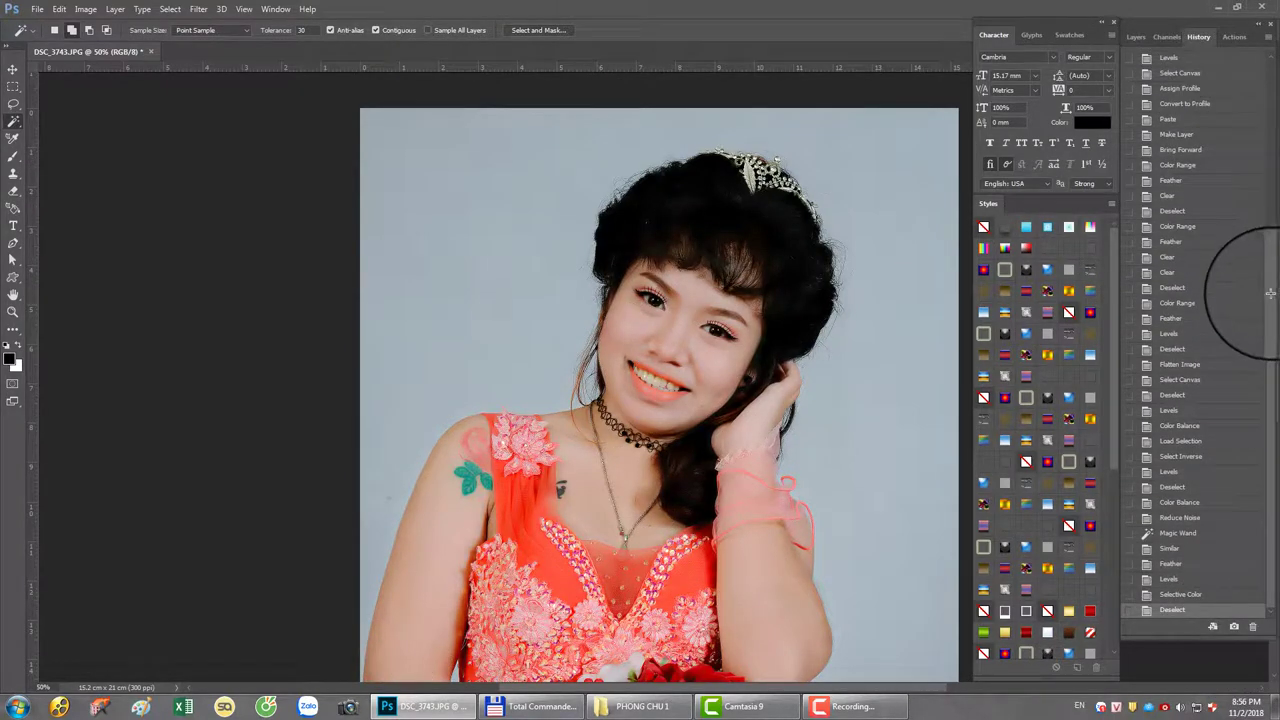
Step: Compare the original photo with Snapshot 1 in the History panel, then return to the latest state
drag(1270, 293, 1240, 63)
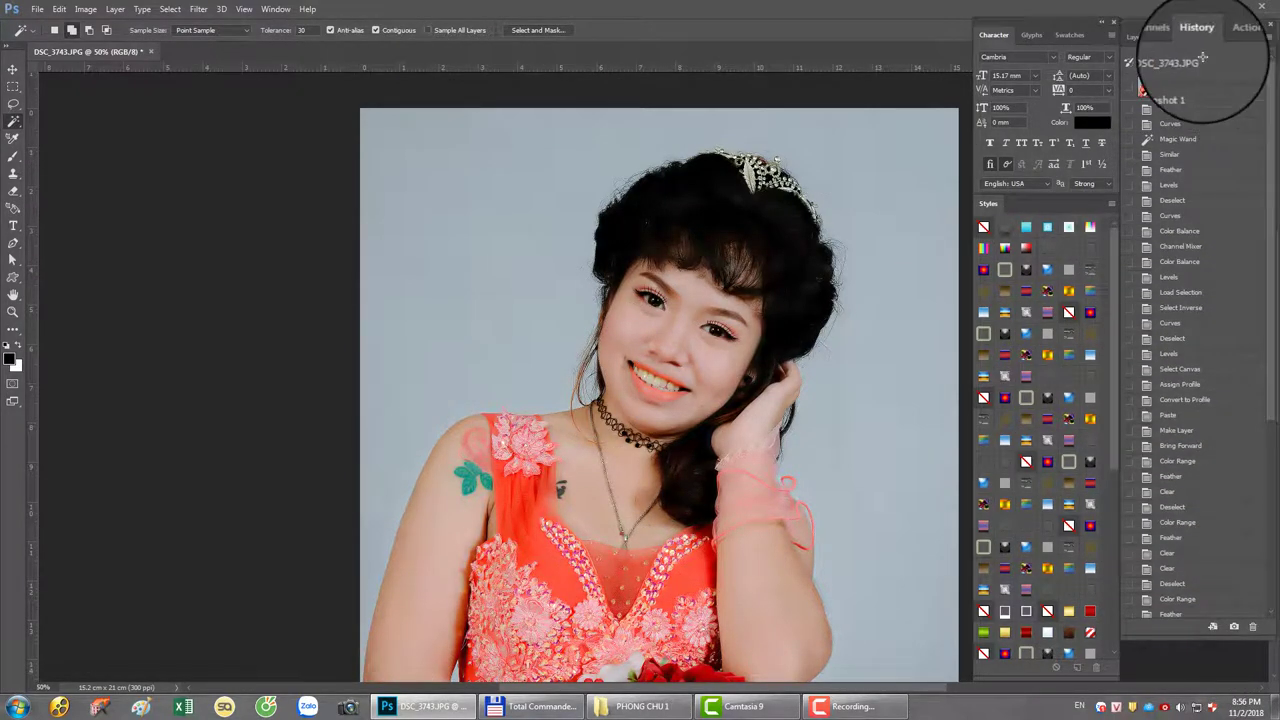
click(1193, 84)
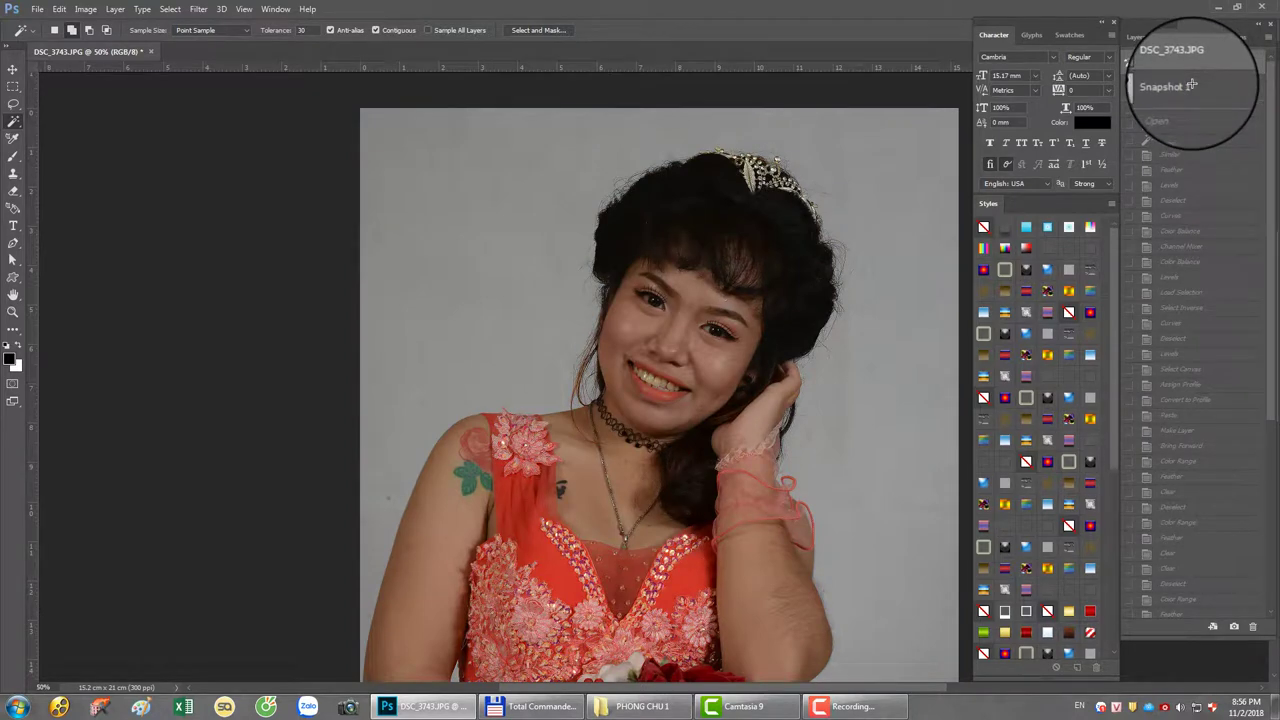
click(1193, 86)
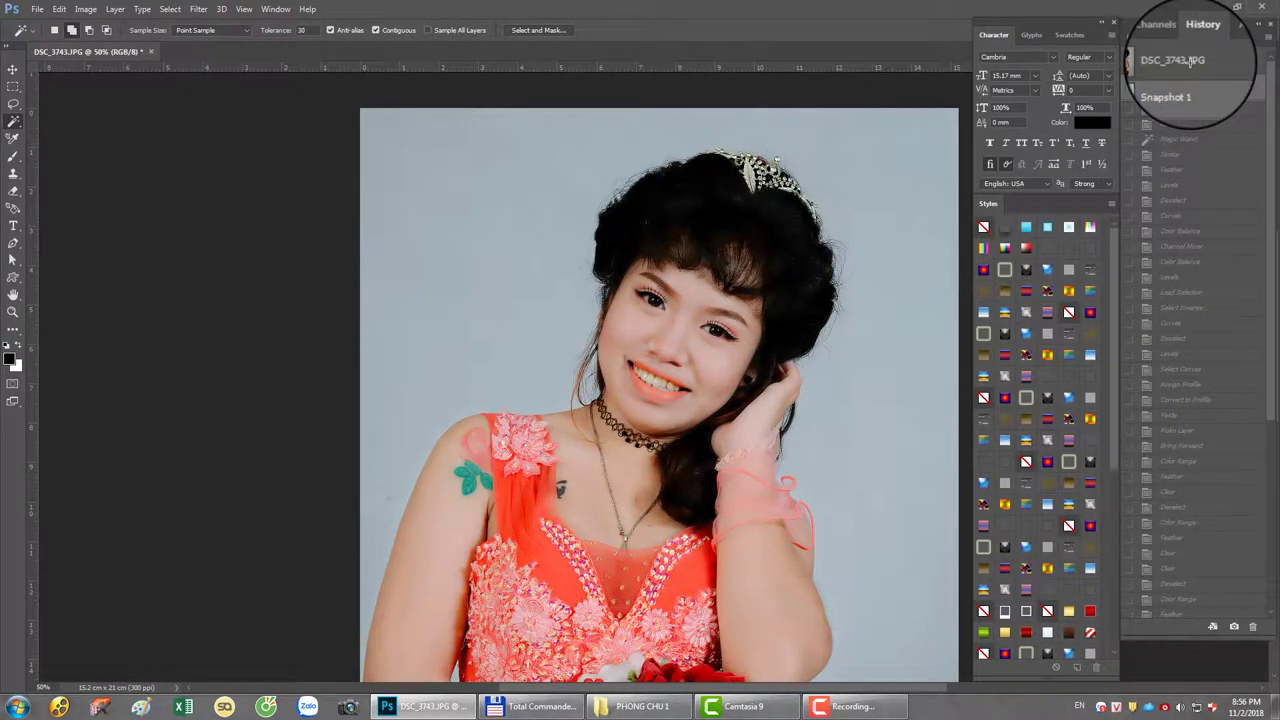
click(1188, 60)
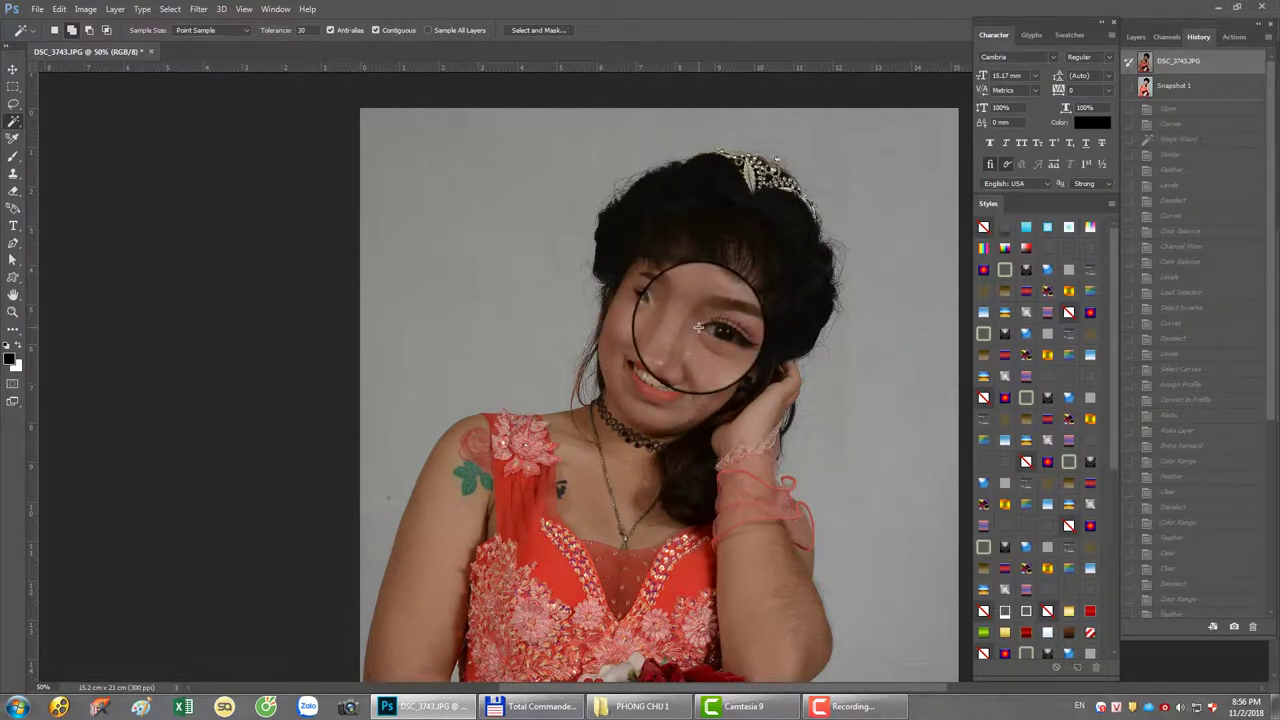
key(ctrl+z)
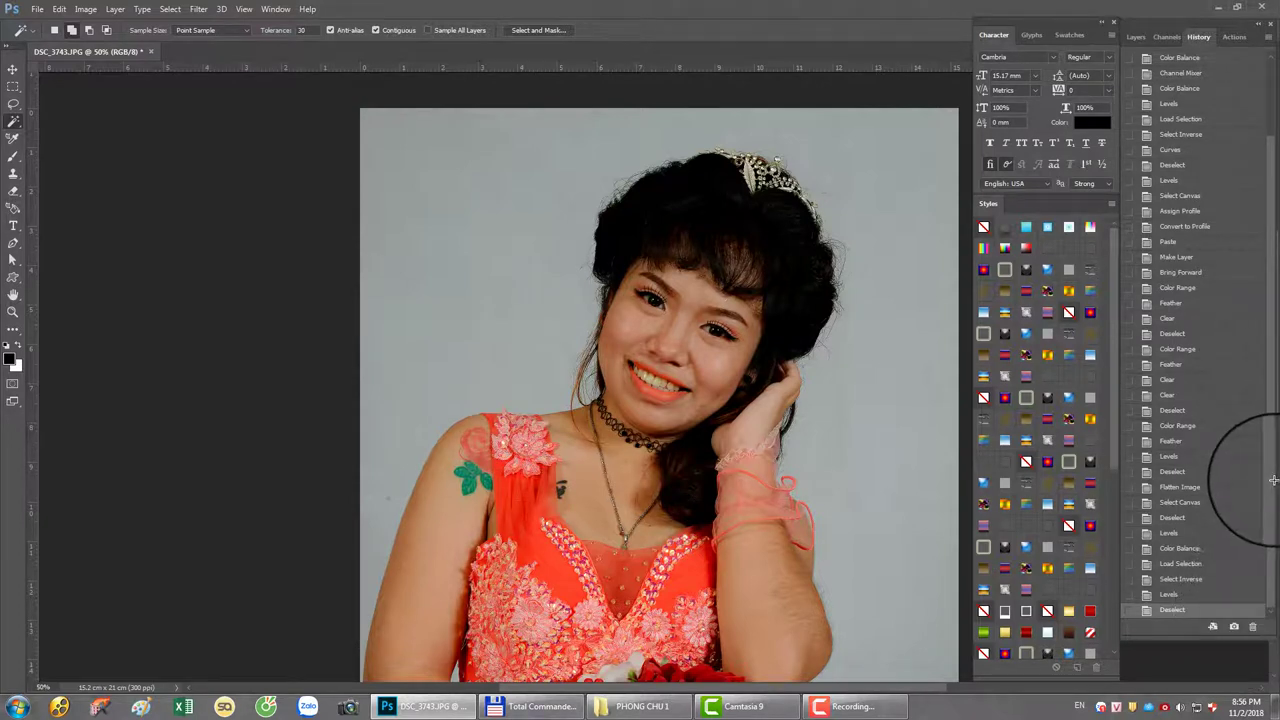
Step: Compare Snapshot 2 against Snapshot 1, ending on the brighter Snapshot 1 version
scroll(1268, 485, up, 2)
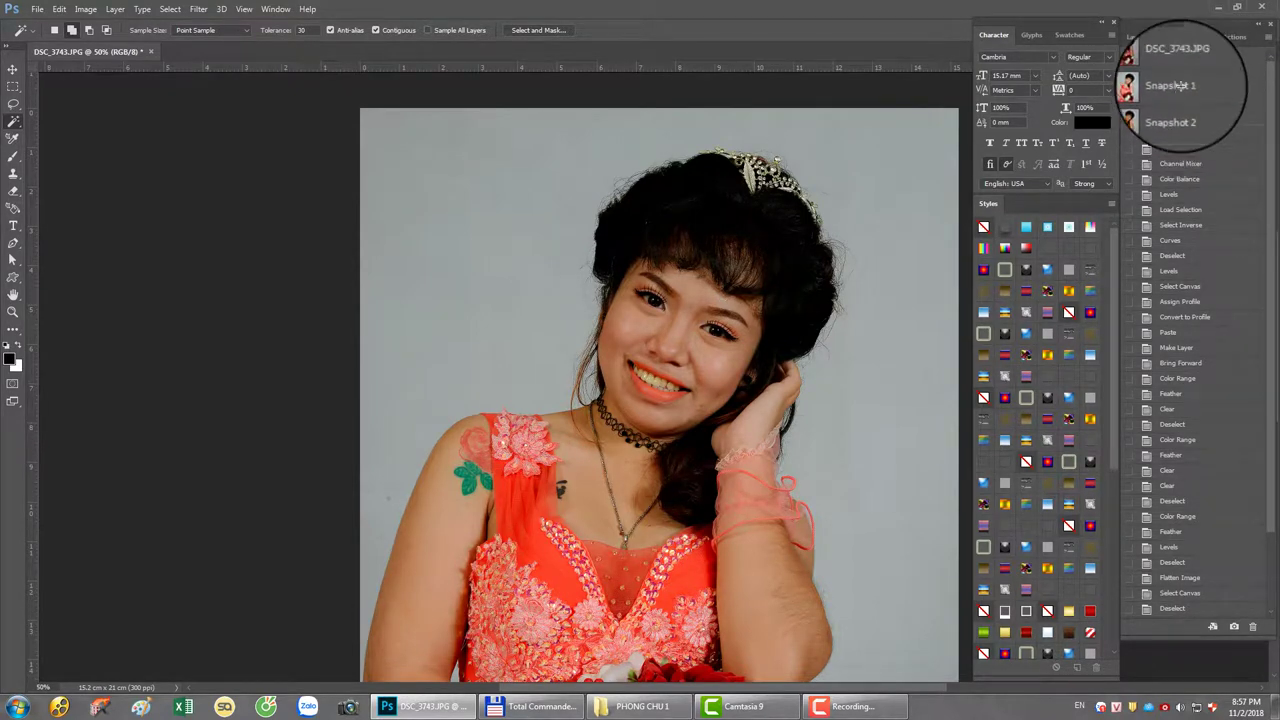
click(1182, 86)
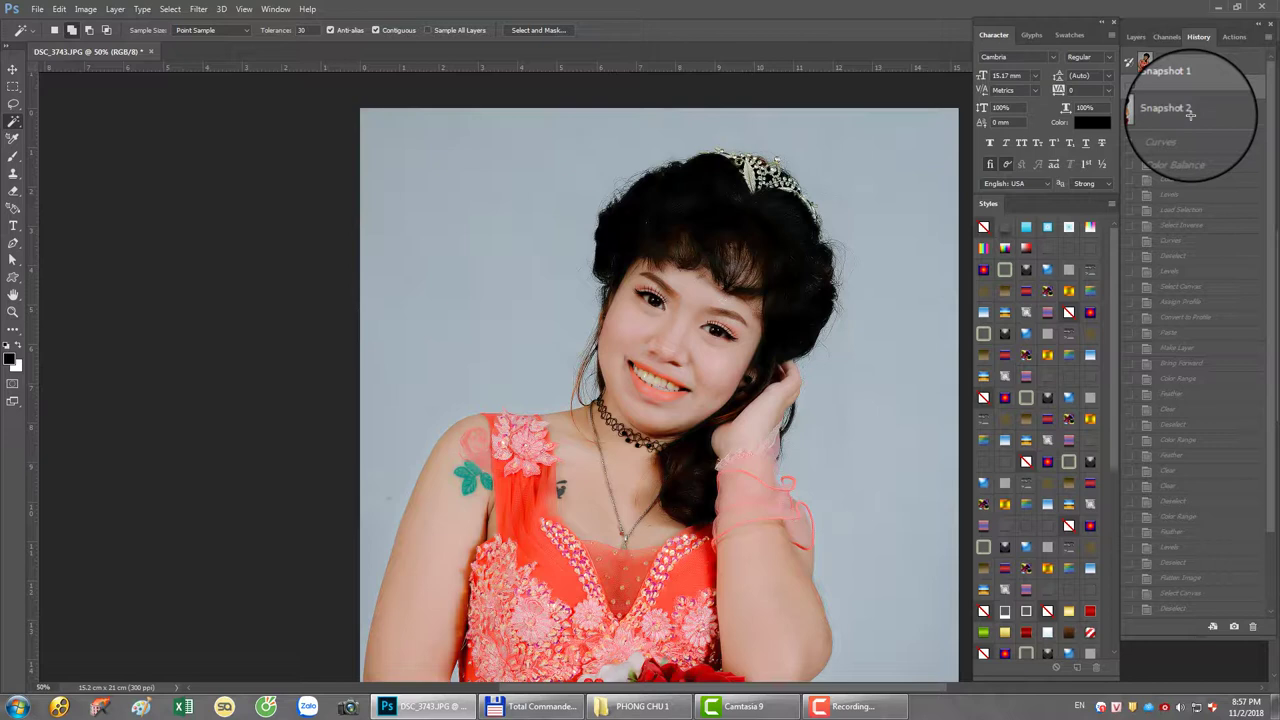
click(1190, 112)
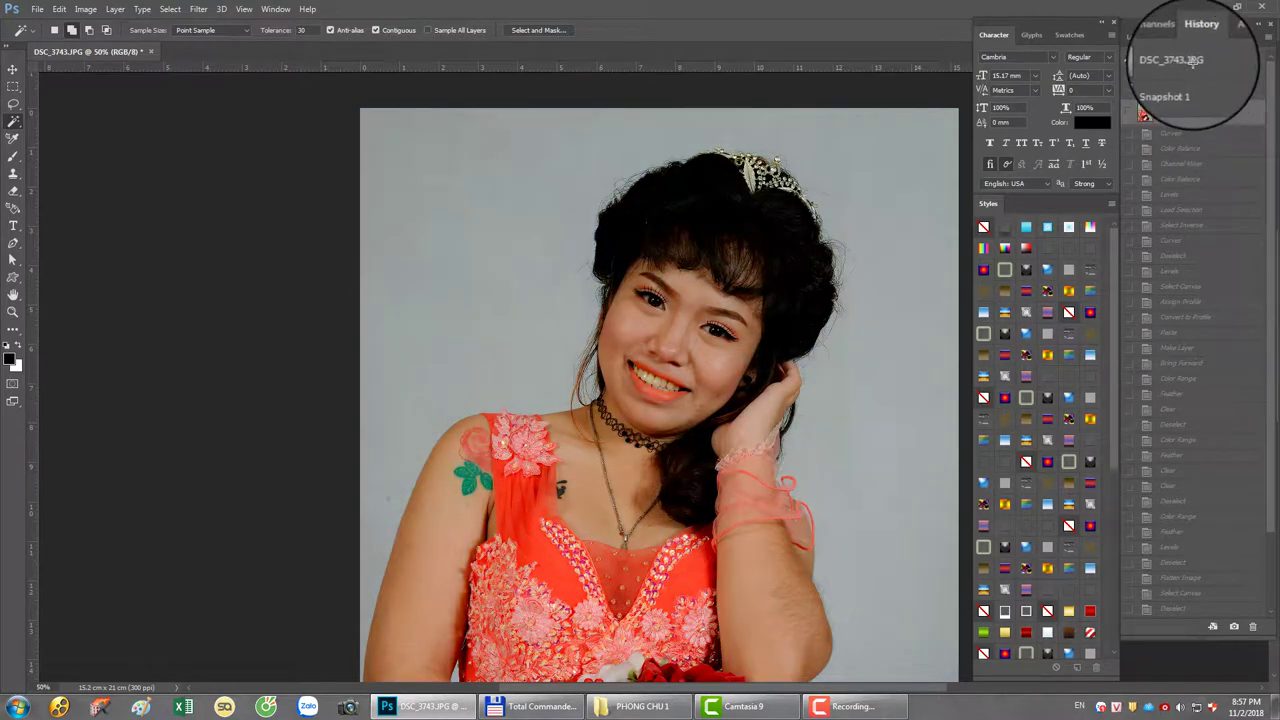
click(853, 706)
click(1190, 86)
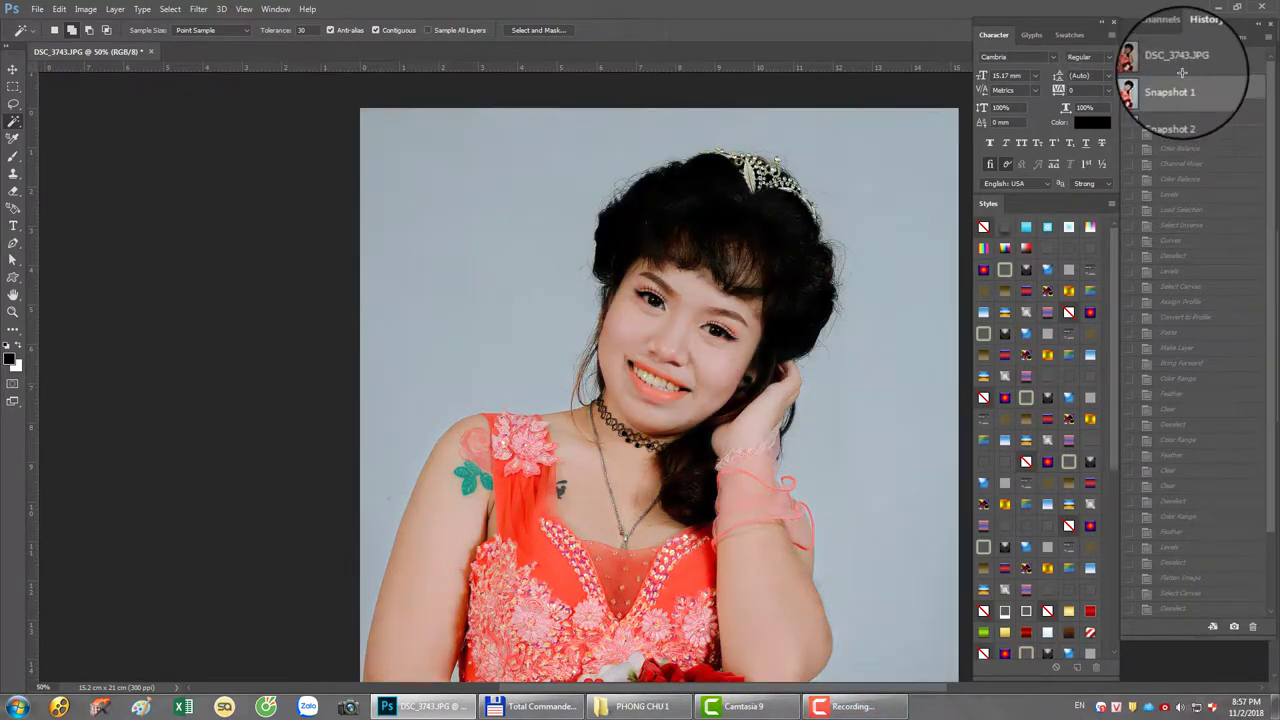
Step: Save the portrait as the JPEG DSC_3743a.jpg, accepting the JPEG Options
key(ctrl+shift+s)
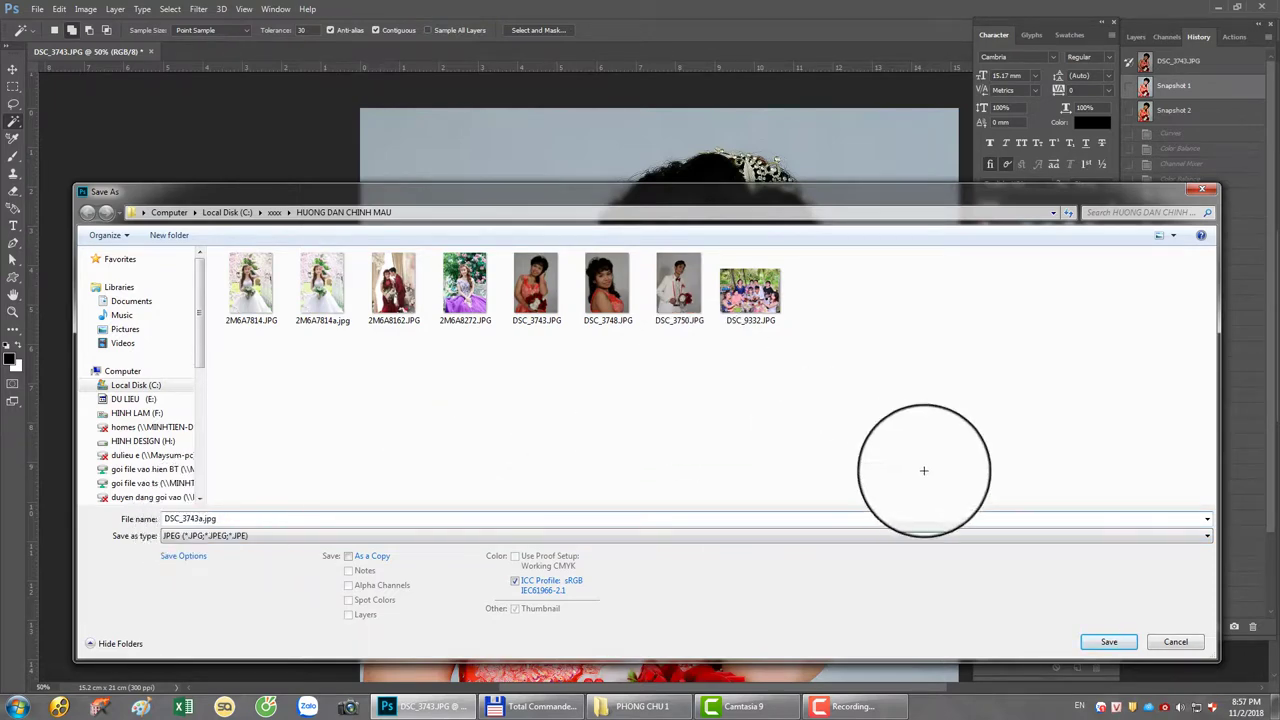
key(Return)
key(Return)
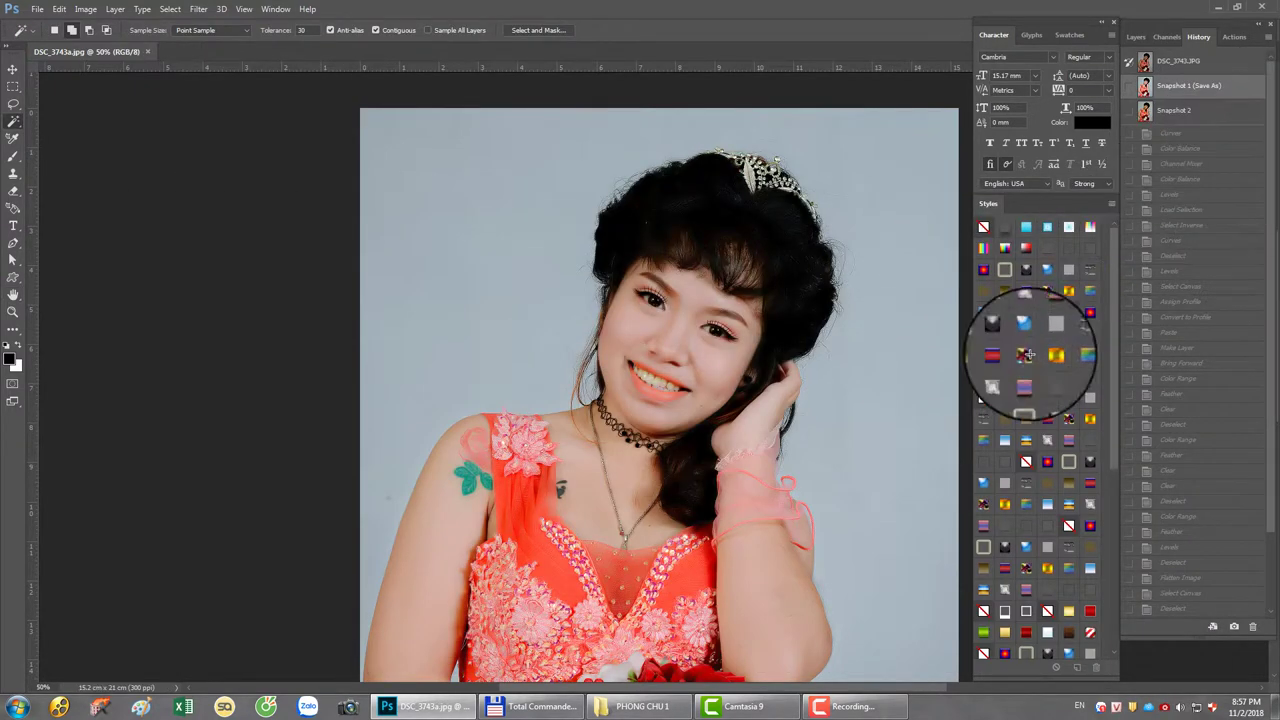
key(ctrl+minus)
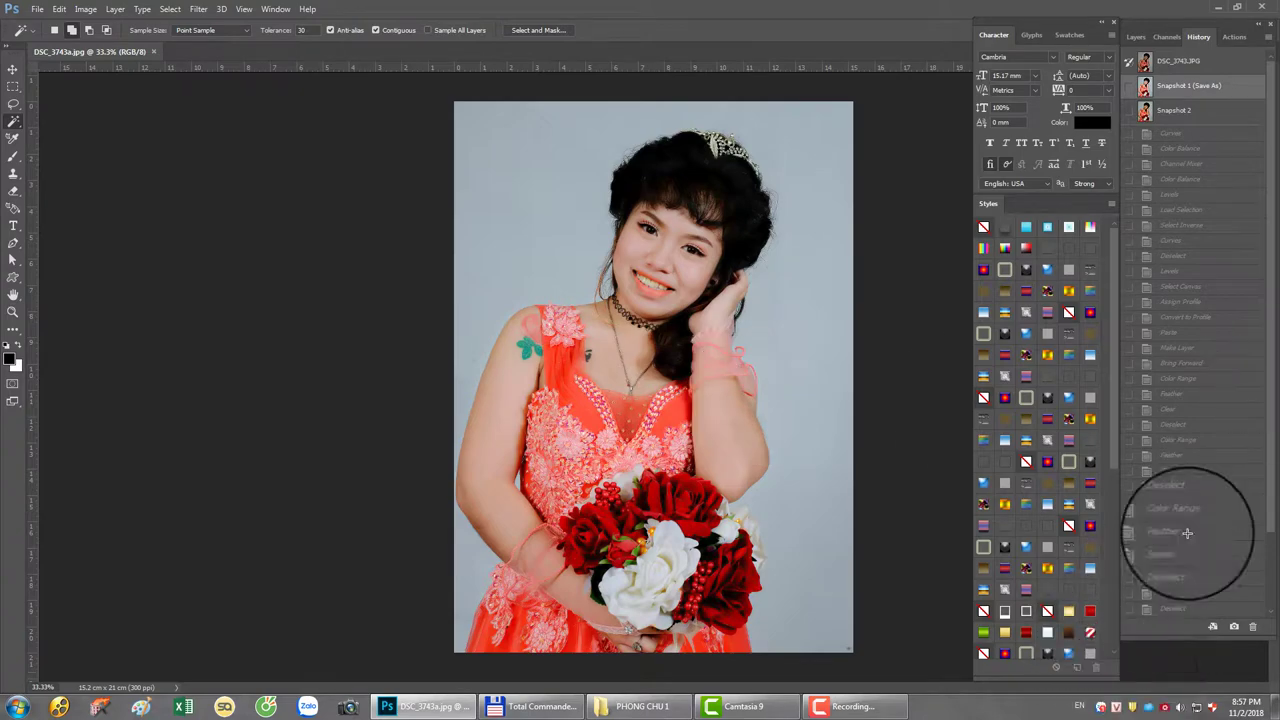
click(853, 705)
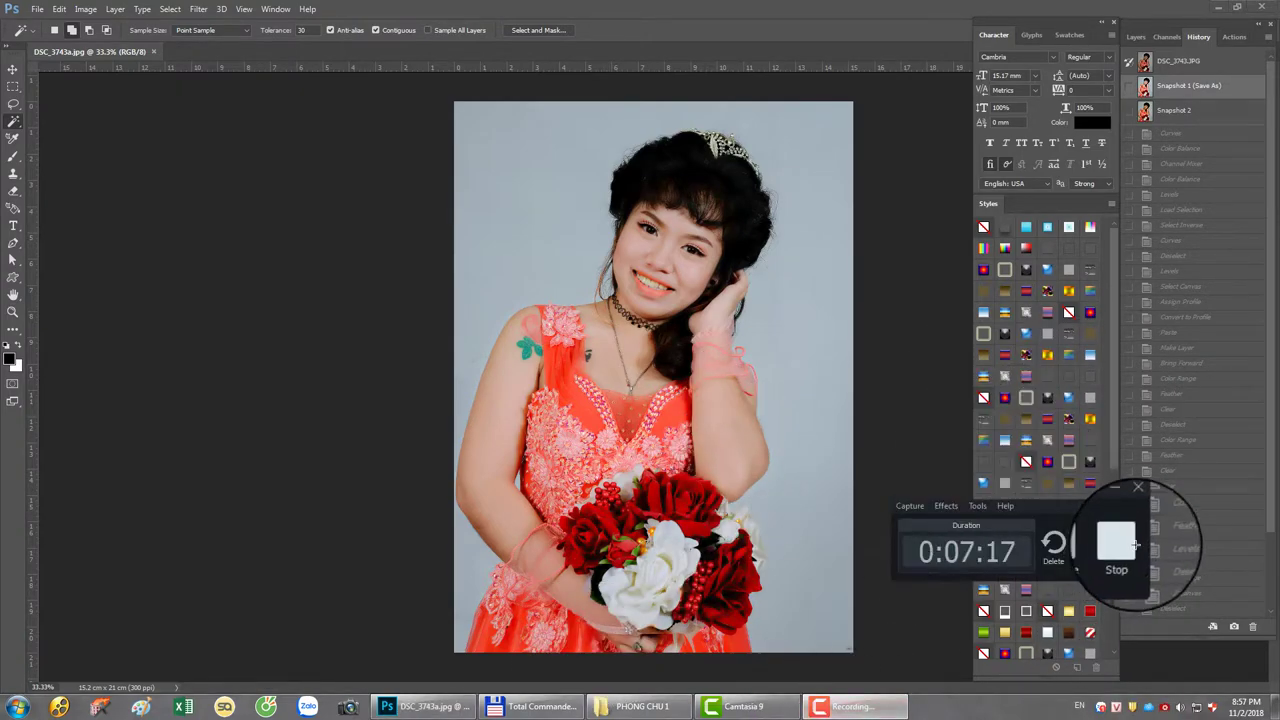